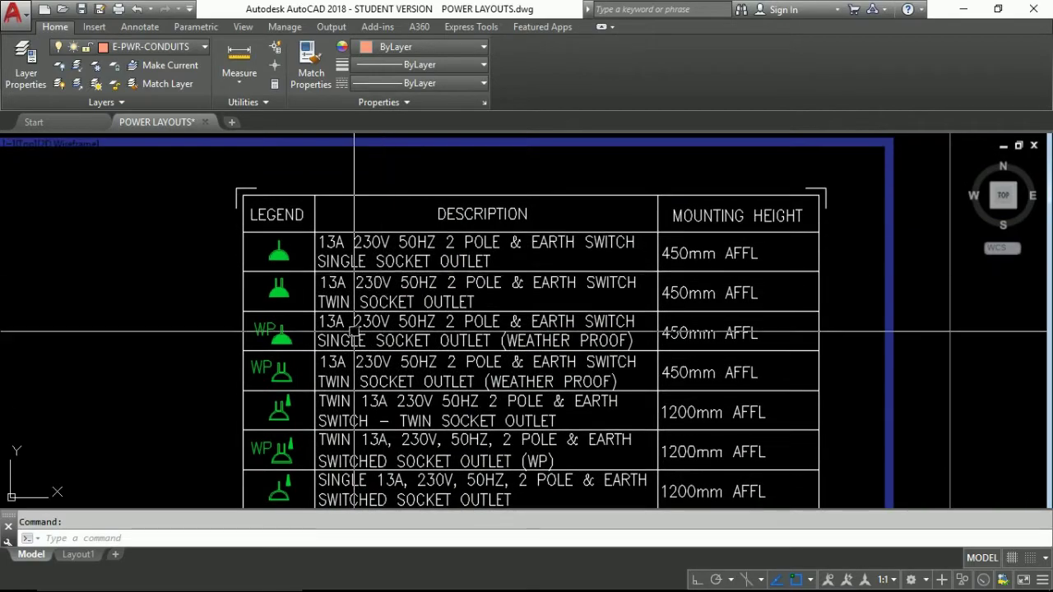
- Scroll down the legend table through its last rows, past the DB, SMDB and MCC entries
middle_drag(162, 475, 175, 277)
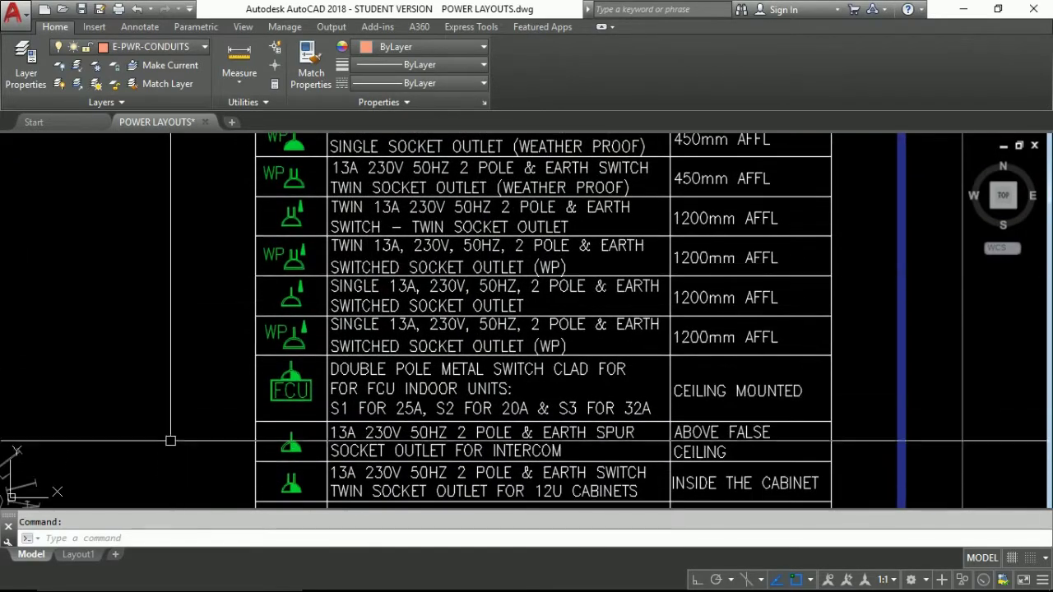
middle_drag(176, 469, 177, 316)
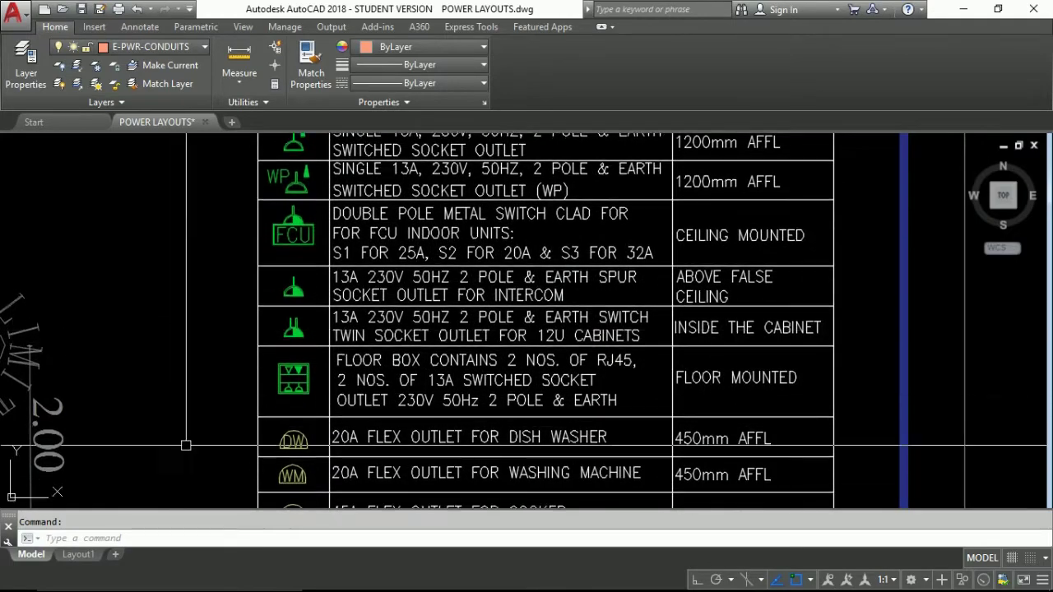
middle_drag(192, 476, 195, 289)
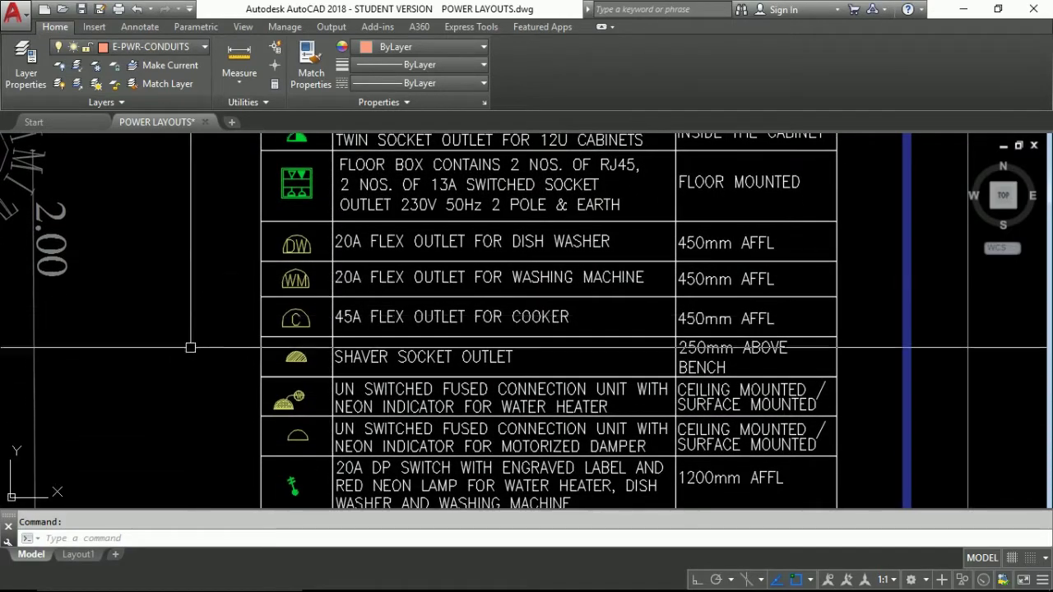
middle_drag(194, 453, 198, 315)
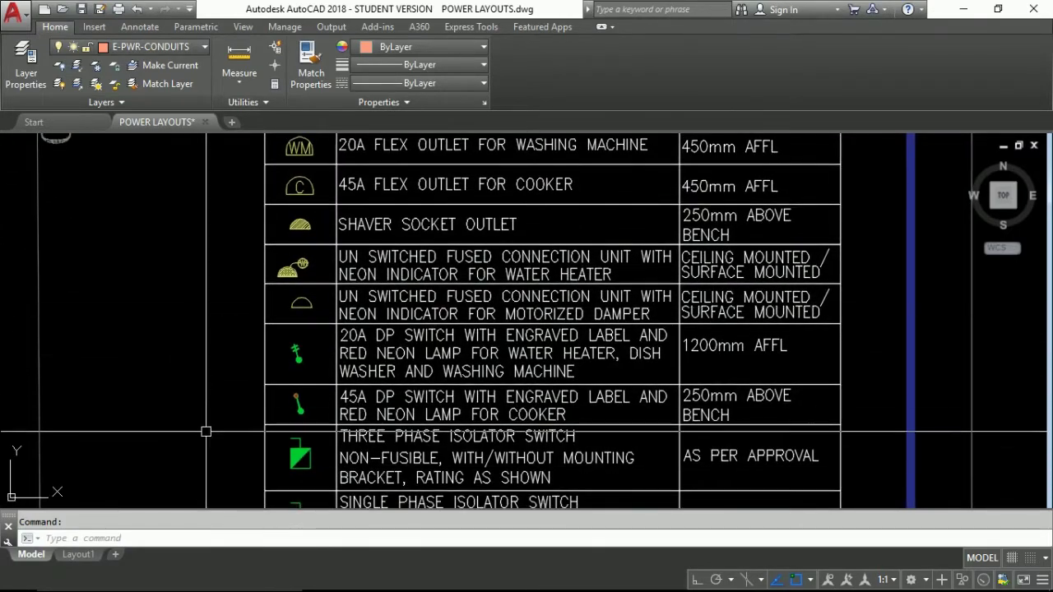
middle_drag(202, 461, 204, 349)
middle_drag(206, 451, 209, 348)
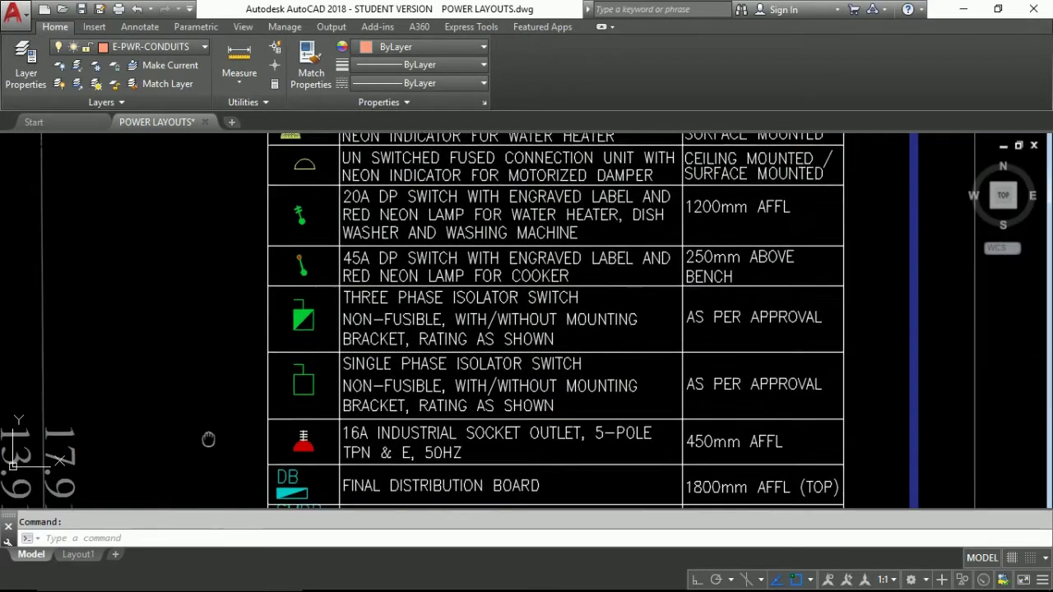
middle_drag(211, 449, 211, 337)
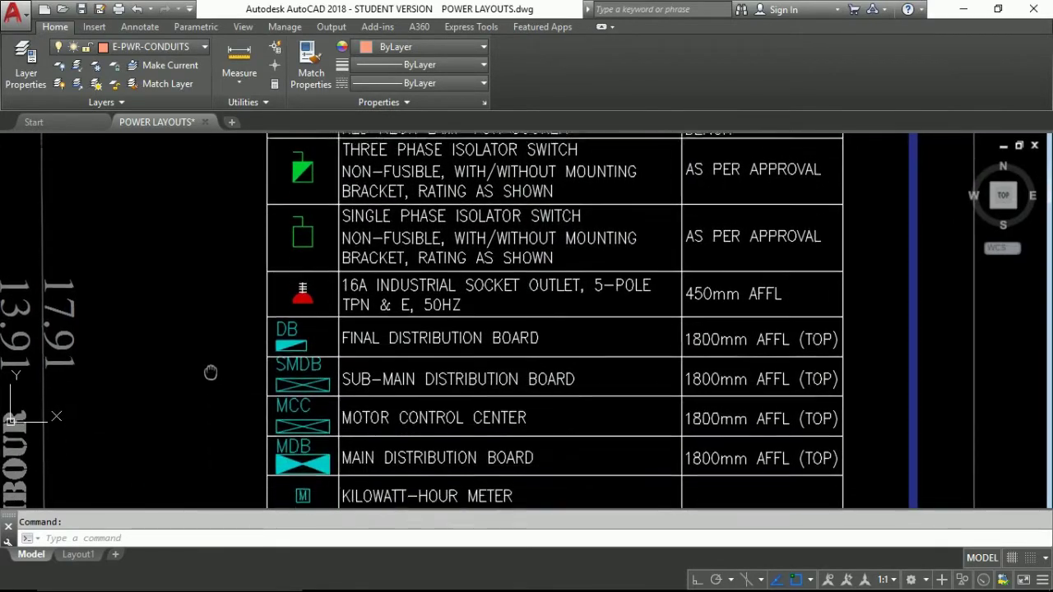
- Zoom extents to show all three floor plan sheets and turn on line weight display
middle_click(211, 337)
middle_click(212, 337)
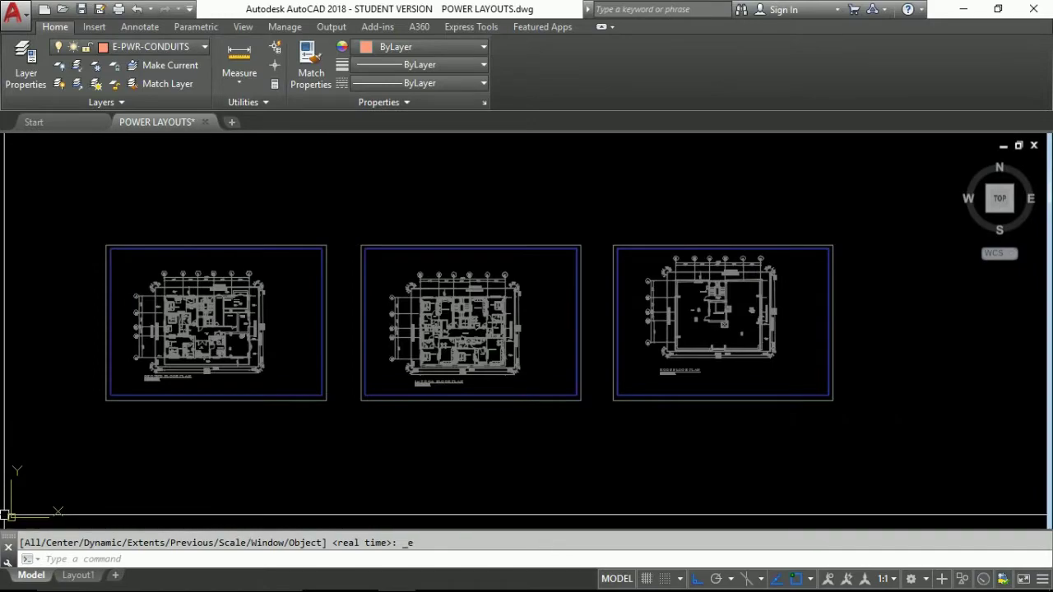
scroll(190, 362, up, 10)
scroll(430, 420, up, 2)
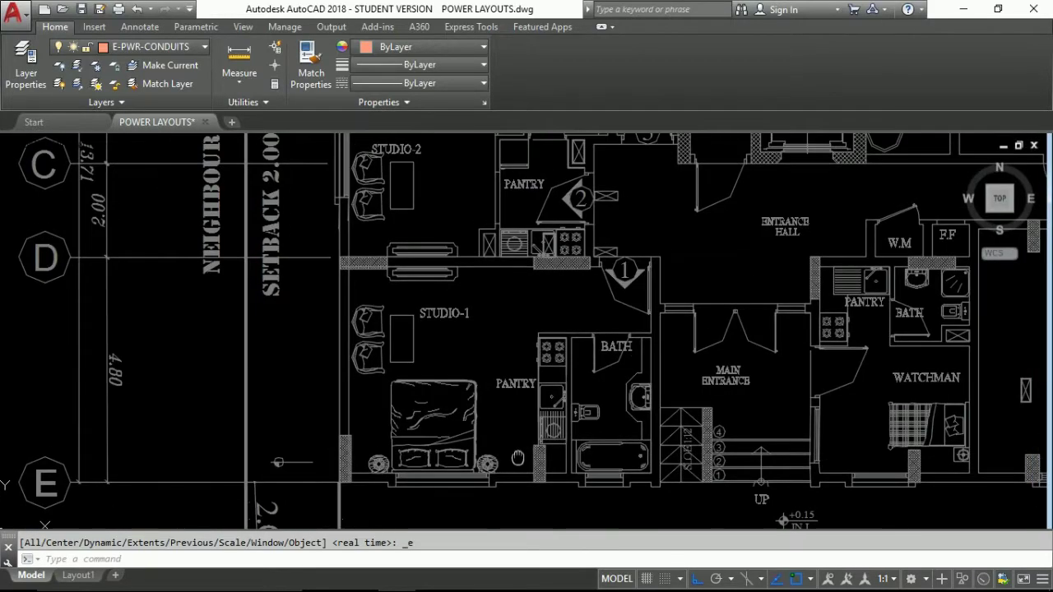
click(776, 579)
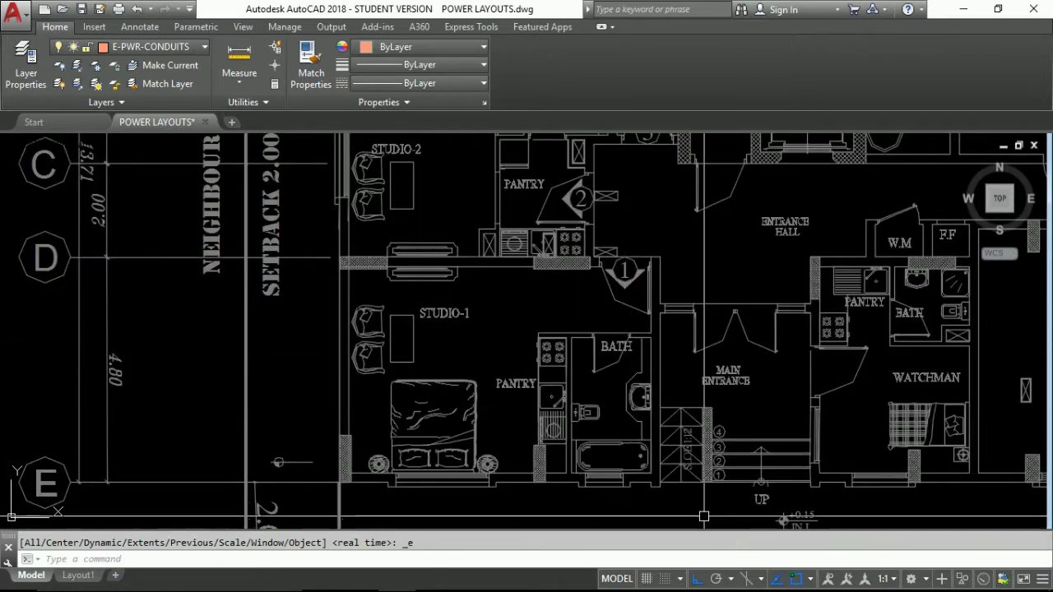
- Zoom into the ground floor plan, centred on the lift and stair core
mouse_move(505, 339)
middle_down()
mouse_move(507, 498)
mouse_move(561, 518)
middle_up()
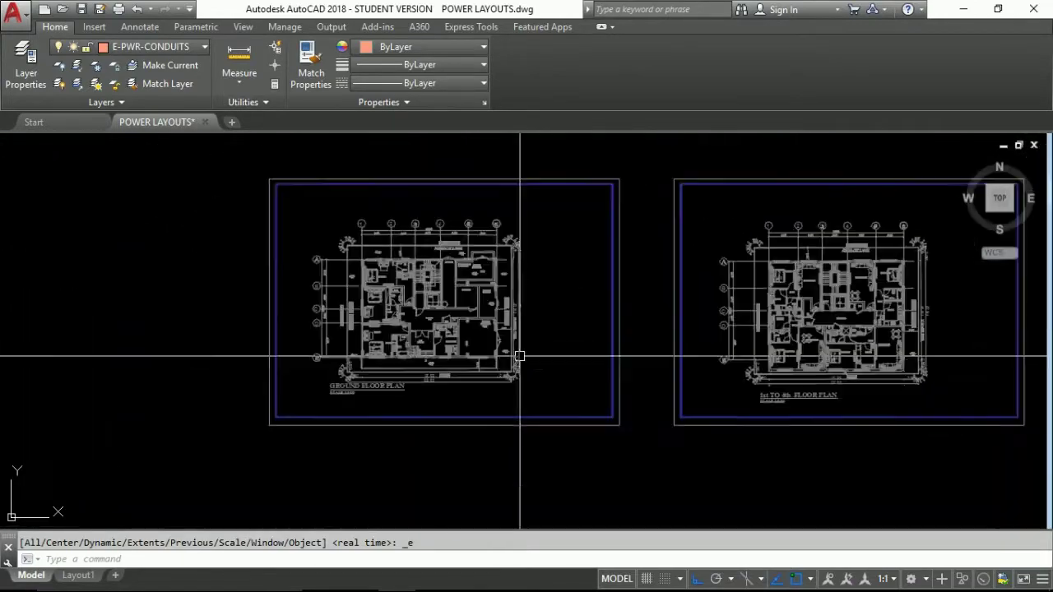
scroll(364, 442, up, 3)
scroll(683, 391, up, 5)
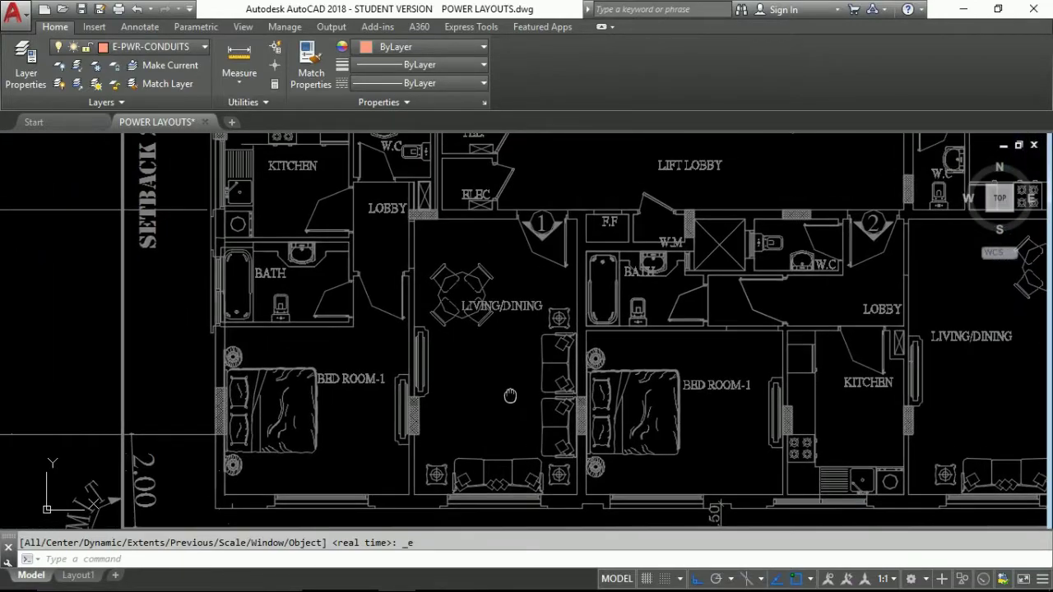
scroll(435, 425, down, 2)
mouse_move(434, 426)
middle_down()
mouse_move(329, 411)
mouse_move(255, 370)
middle_up()
scroll(329, 412, up, 2)
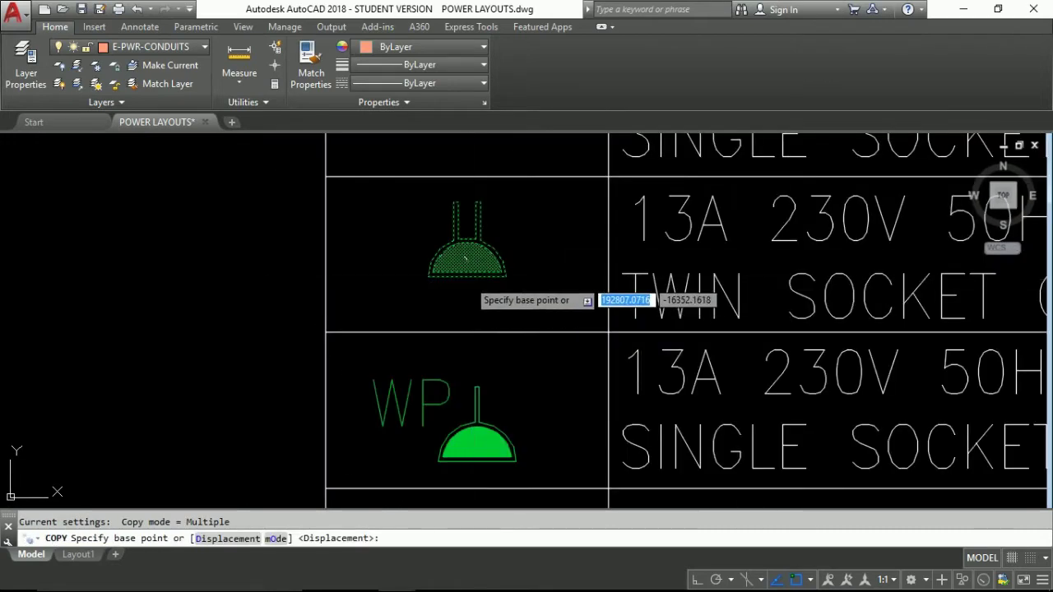
- Bring the pantry area into view and cancel the pending socket copy
click(474, 288)
scroll(474, 288, down, 5)
scroll(348, 358, up, 2)
scroll(413, 321, up, 1)
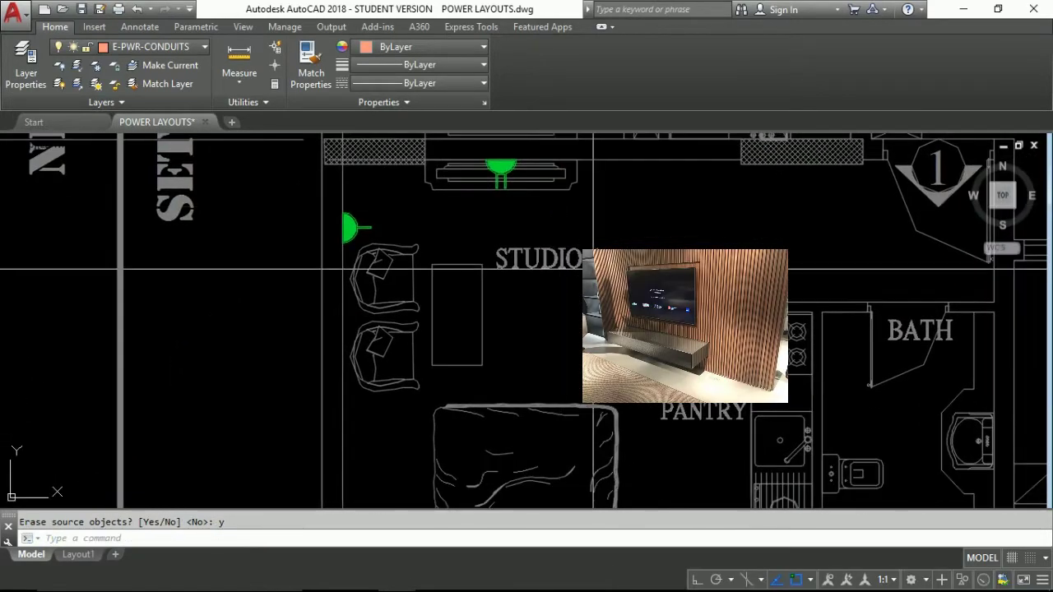
middle_drag(559, 213, 494, 247)
key(Escape)
scroll(605, 380, up, 5)
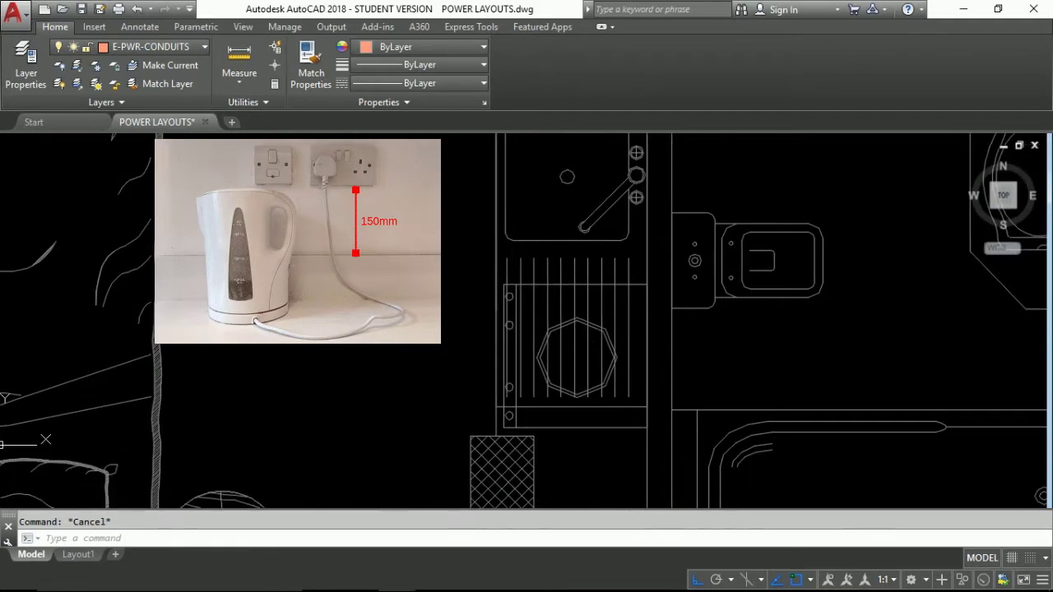
- Start a COPY of the WM washing-machine outlet symbol
text(co)
key(Return)
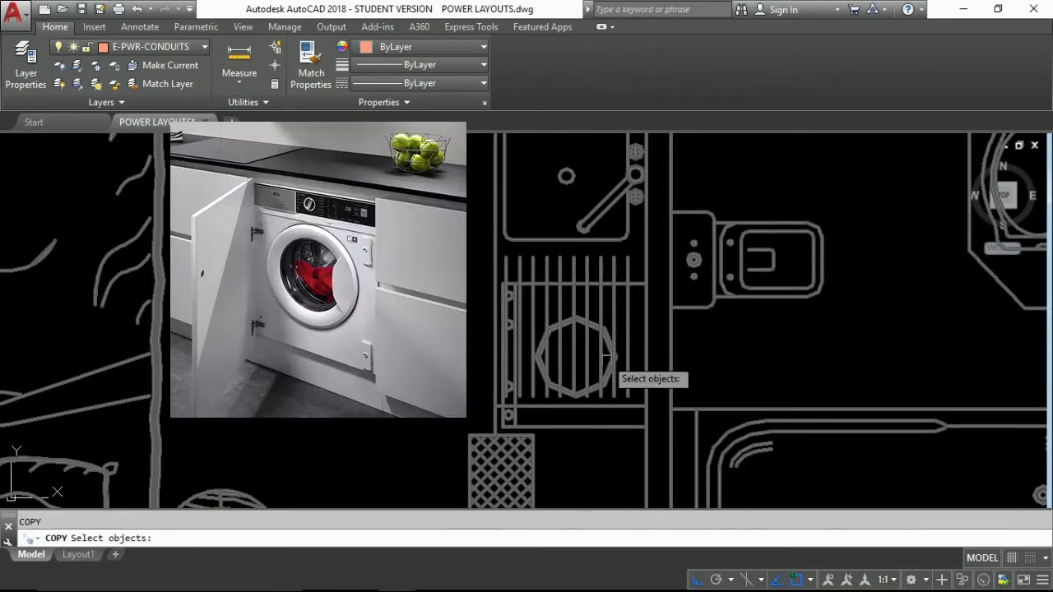
scroll(623, 376, down, 3)
scroll(630, 388, down, 2)
scroll(553, 306, up, 5)
click(553, 306)
key(Return)
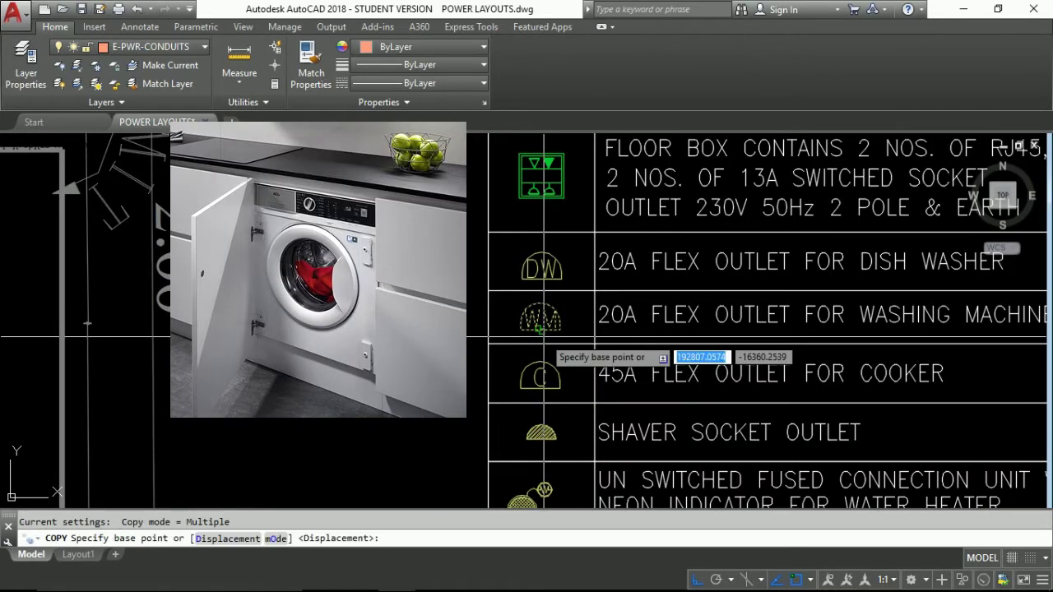
click(536, 335)
- Place the copied WM outlet beside the washing machine in the pantry
key(Escape)
key(Return)
click(540, 317)
key(Return)
scroll(536, 335, up, 2)
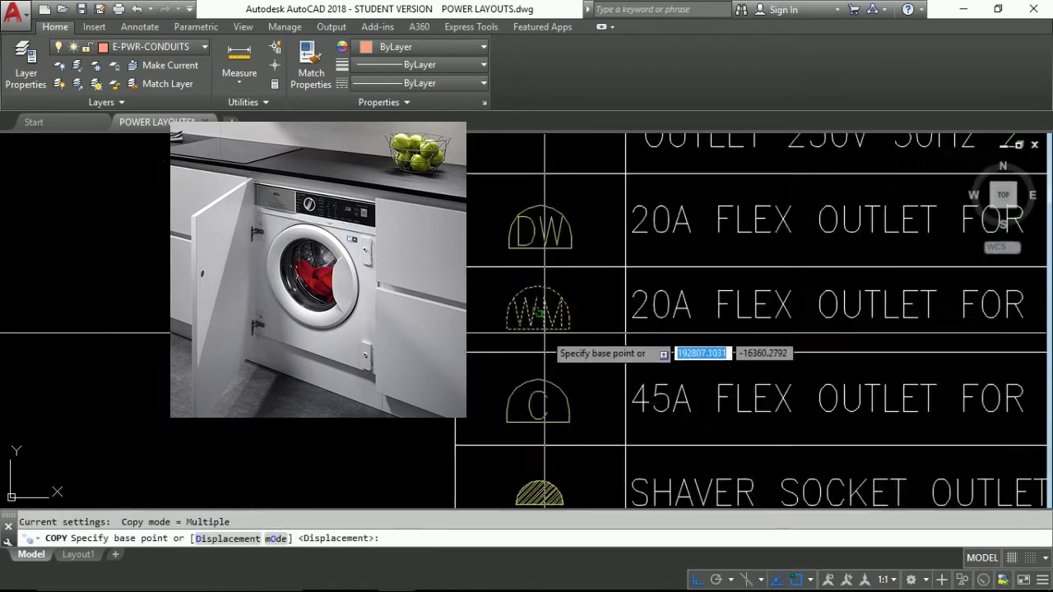
scroll(539, 336, up, 2)
click(541, 333)
key(Escape)
- Copy the 20A DP switch symbol from the legend into Studio-1
text(c)
scroll(609, 216, up, 5)
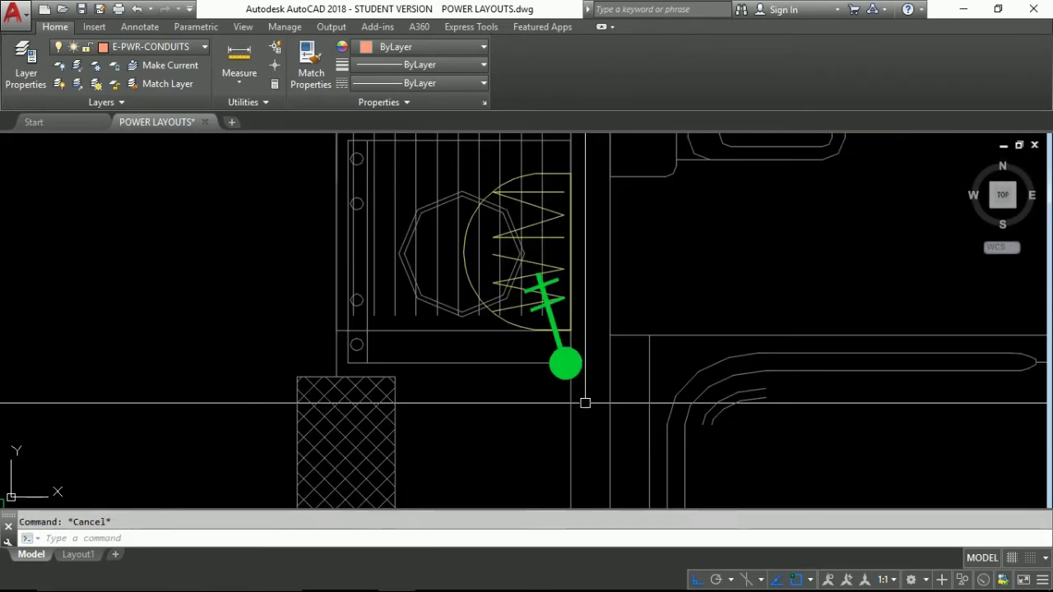
text(o)
key(Return)
click(568, 376)
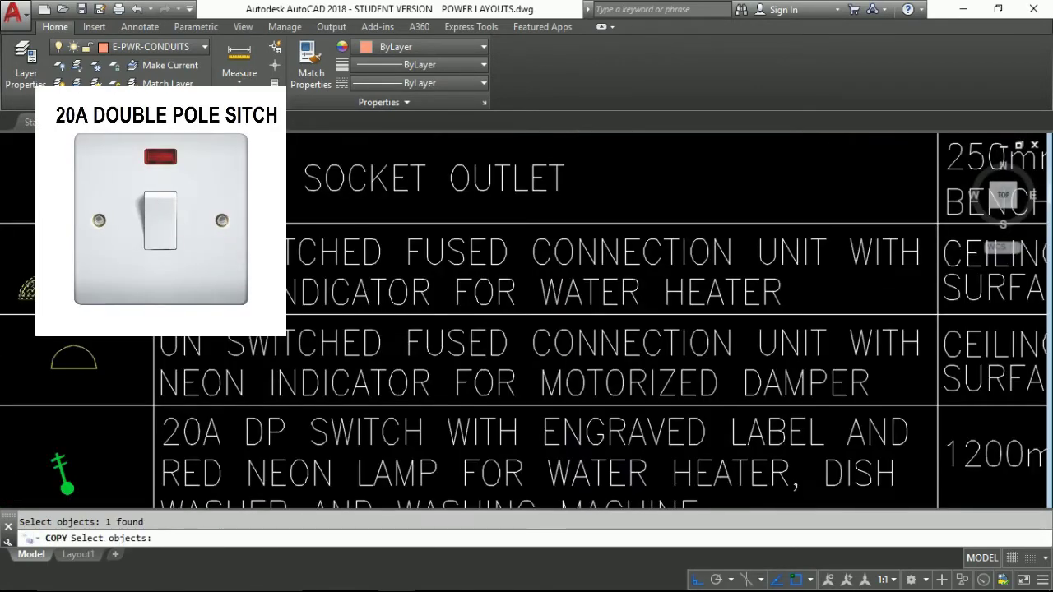
mouse_move(893, 309)
middle_down()
mouse_move(634, 282)
mouse_move(910, 296)
middle_up()
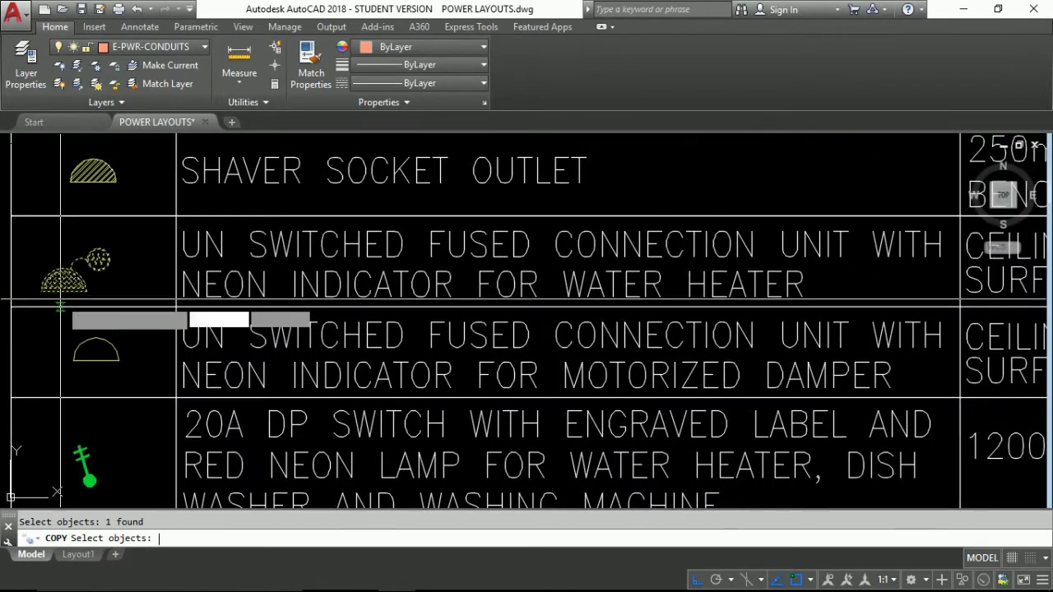
- Rotate the DP switch to line up with the bath wall
text(ro)
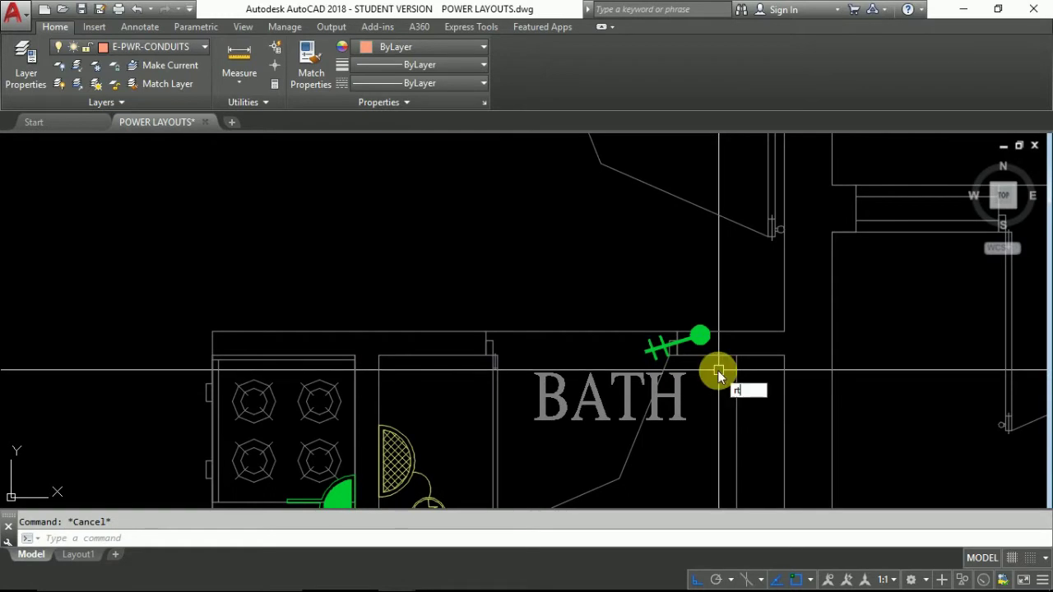
key(Return)
scroll(708, 354, up, 2)
key(Return)
scroll(702, 346, up, 2)
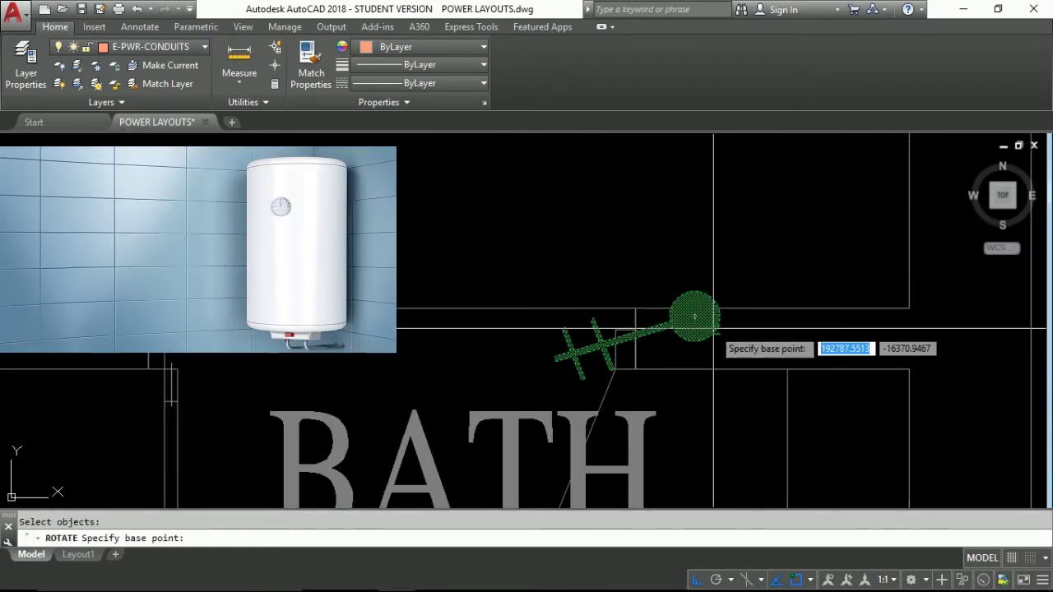
click(719, 317)
click(742, 415)
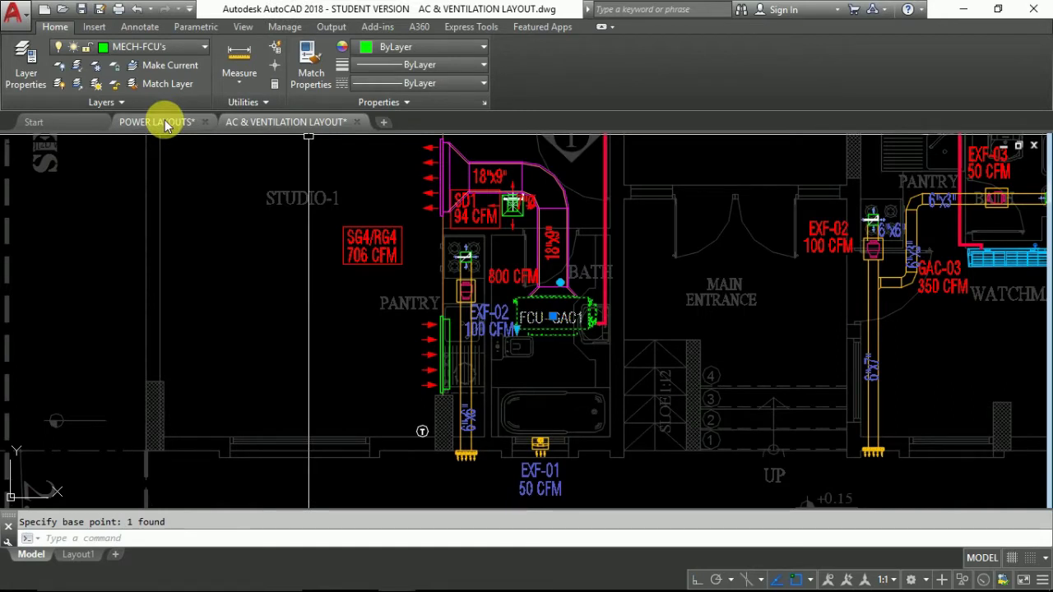
- Return to the POWER LAYOUTS drawing and paste the copied FCU-GAC1 unit
click(156, 122)
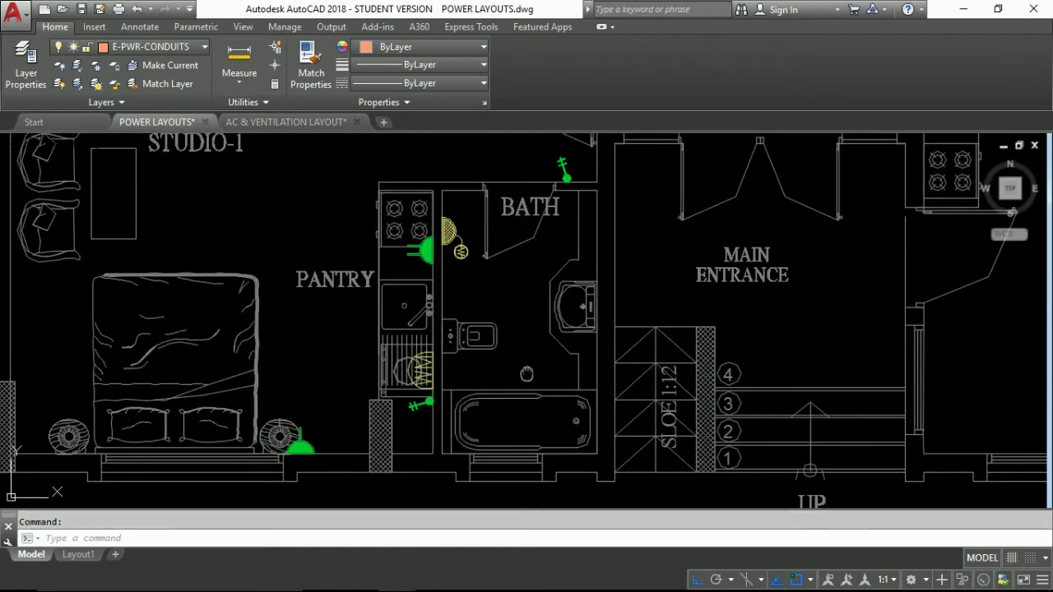
scroll(280, 362, up, 1)
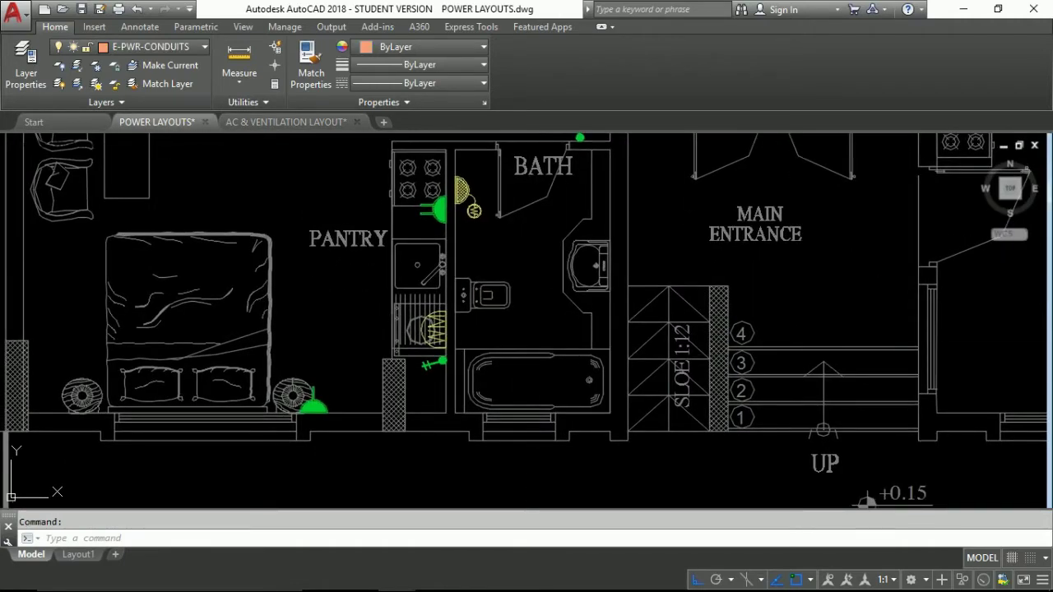
key(ctrl+v)
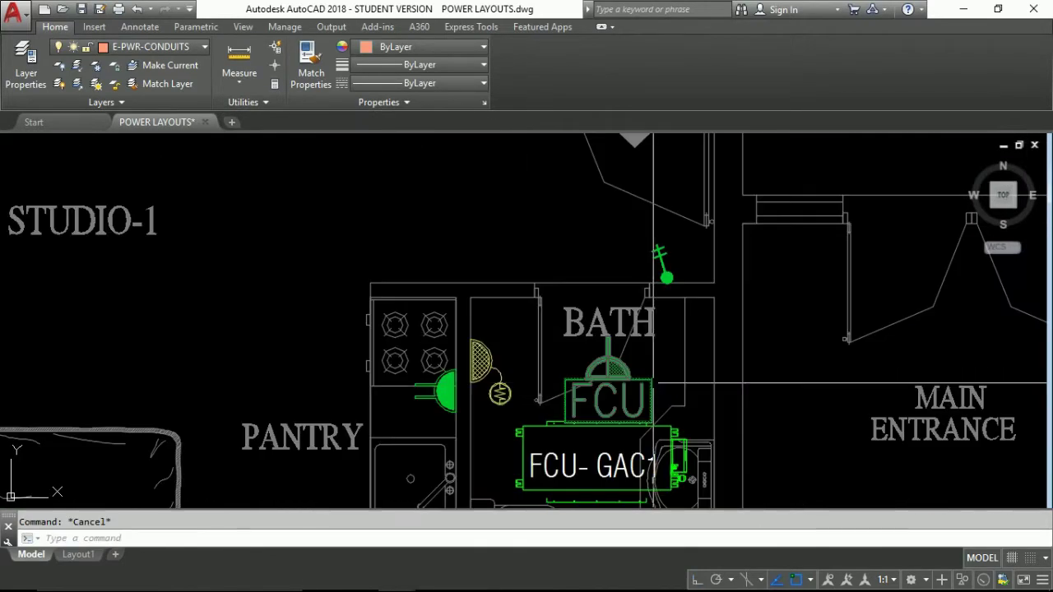
scroll(642, 420, down, 2)
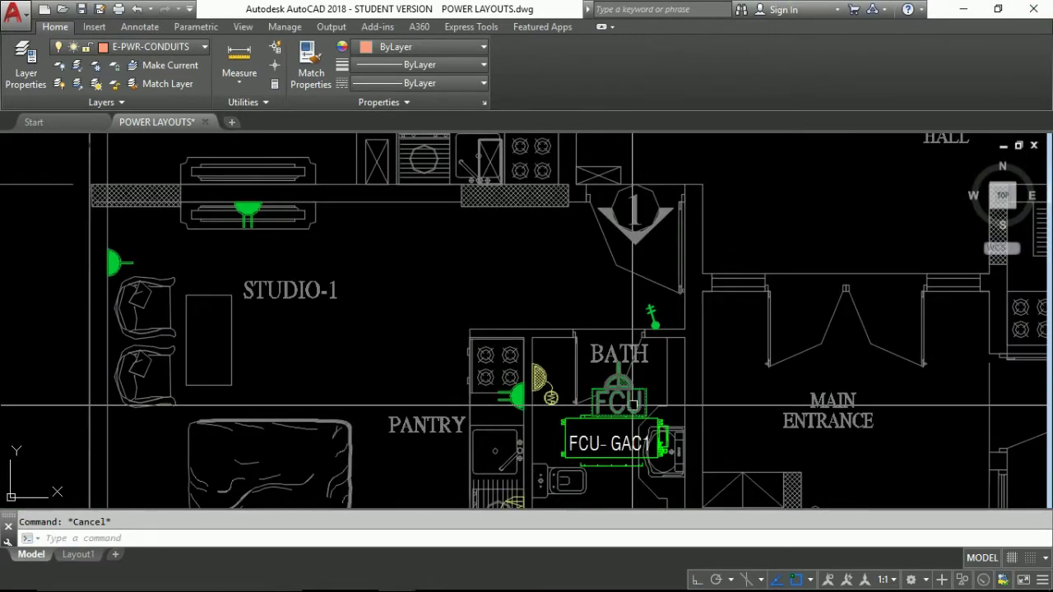
scroll(510, 348, up, 1)
scroll(510, 348, up, 1)
key(Escape)
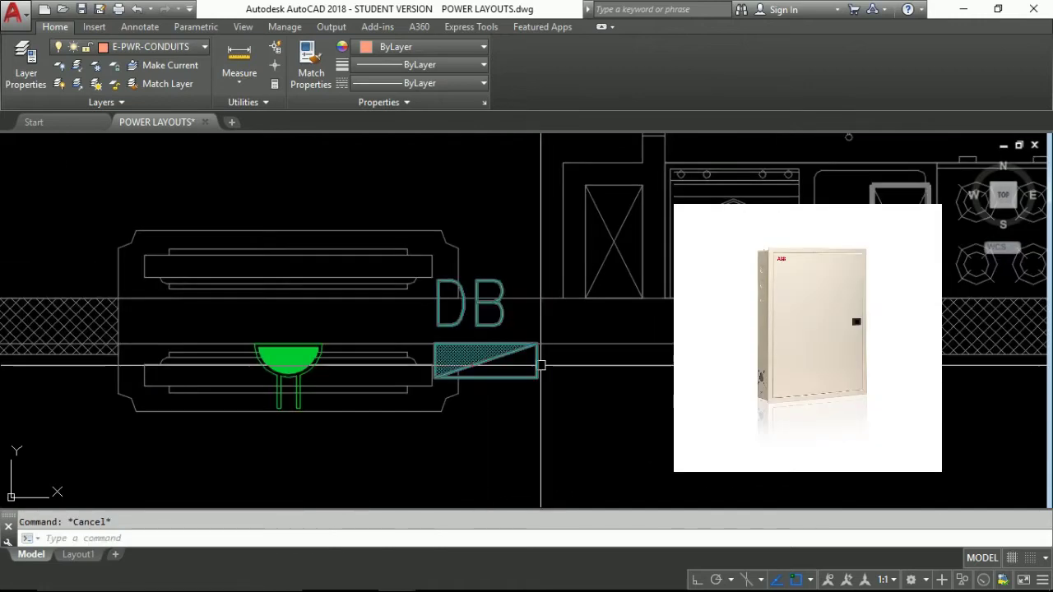
- Select the DB-G01 label to reposition it beside the DB symbol
click(299, 301)
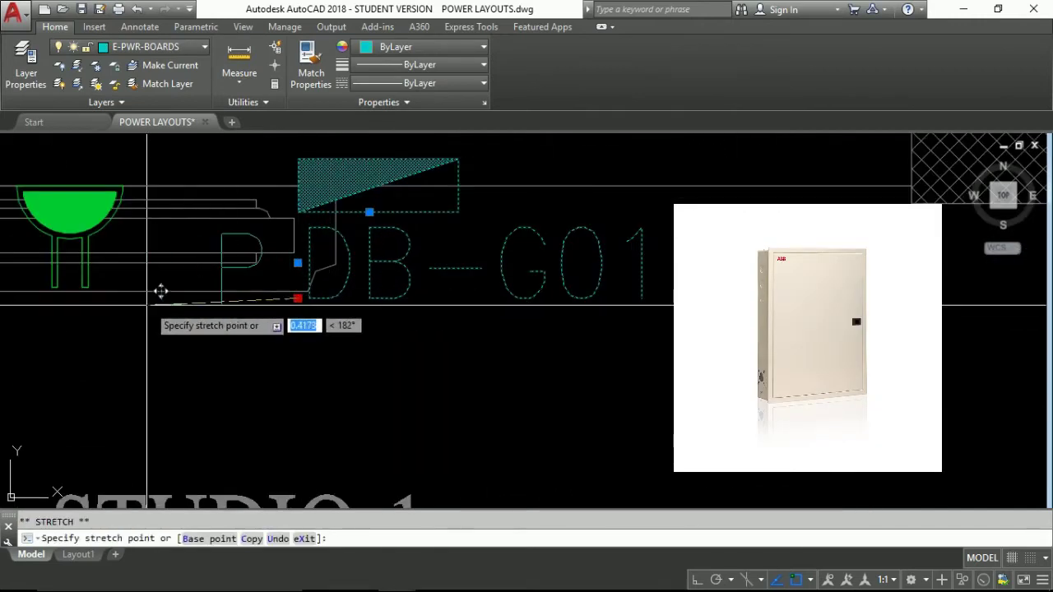
scroll(343, 340, down, 1)
key(Escape)
scroll(482, 364, down, 2)
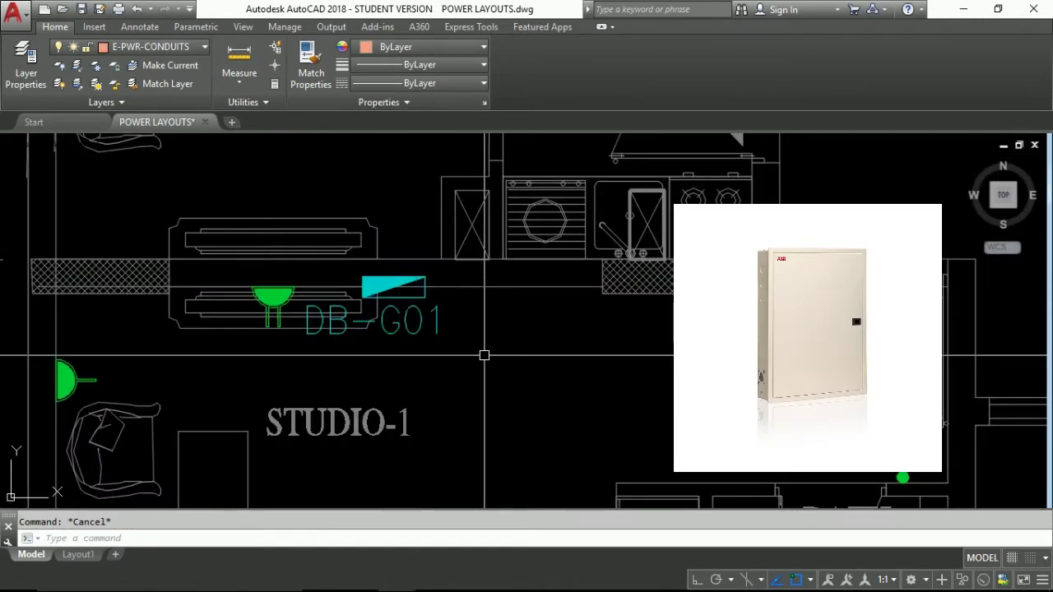
- Pan and zoom to centre the view on DB-G01 and STUDIO-1
middle_drag(397, 394, 517, 373)
scroll(517, 373, up, 1)
scroll(535, 288, up, 1)
middle_drag(535, 288, 535, 323)
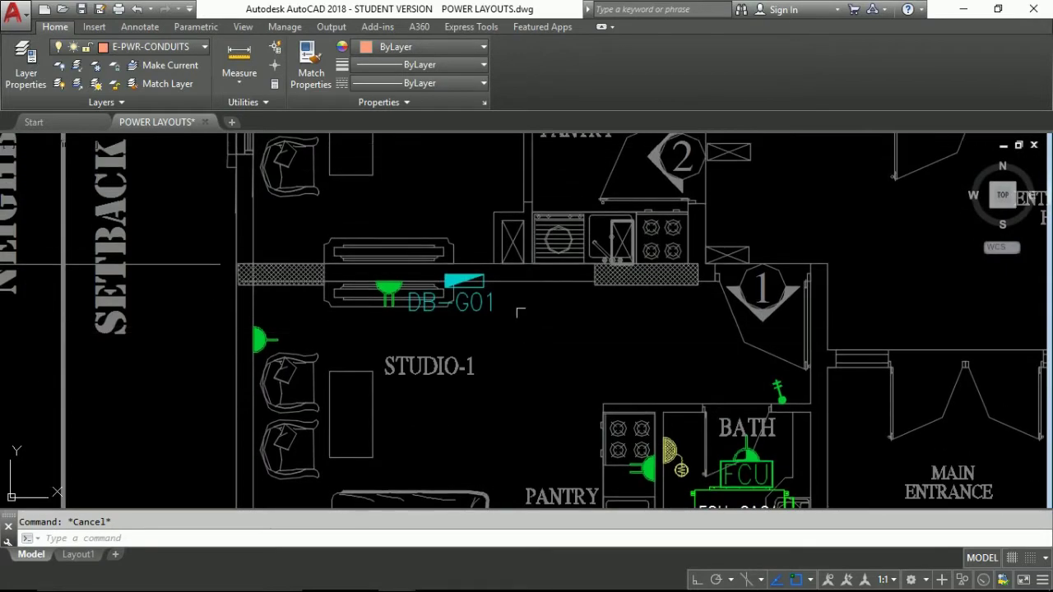
scroll(551, 285, up, 1)
scroll(531, 289, up, 2)
scroll(495, 300, down, 2)
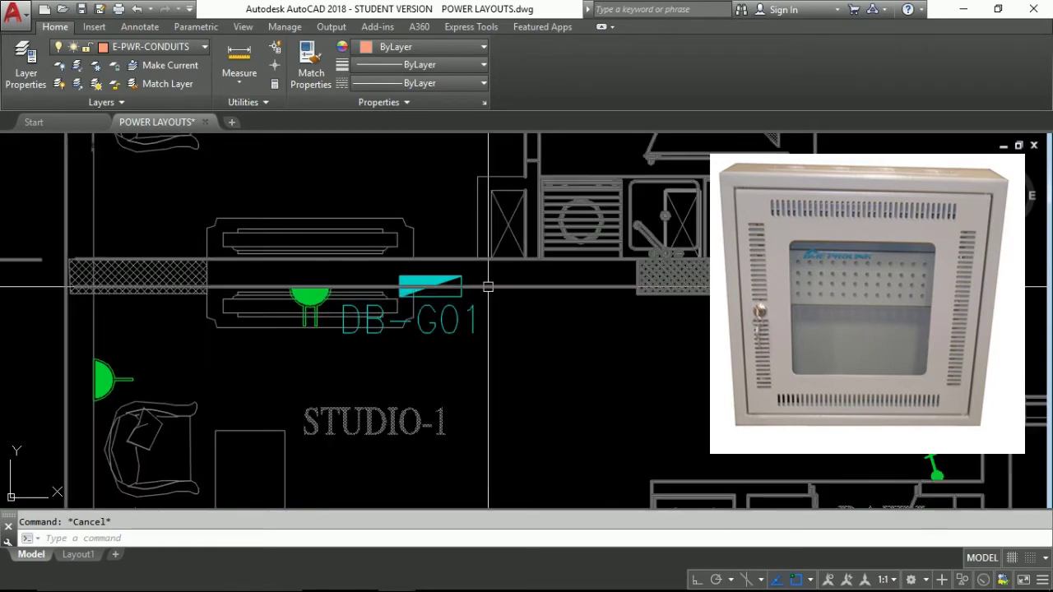
middle_drag(518, 309, 539, 293)
- Bring the socket outlet legend rows into view during an abandoned copy
text(co)
key(space)
scroll(539, 293, down, 3)
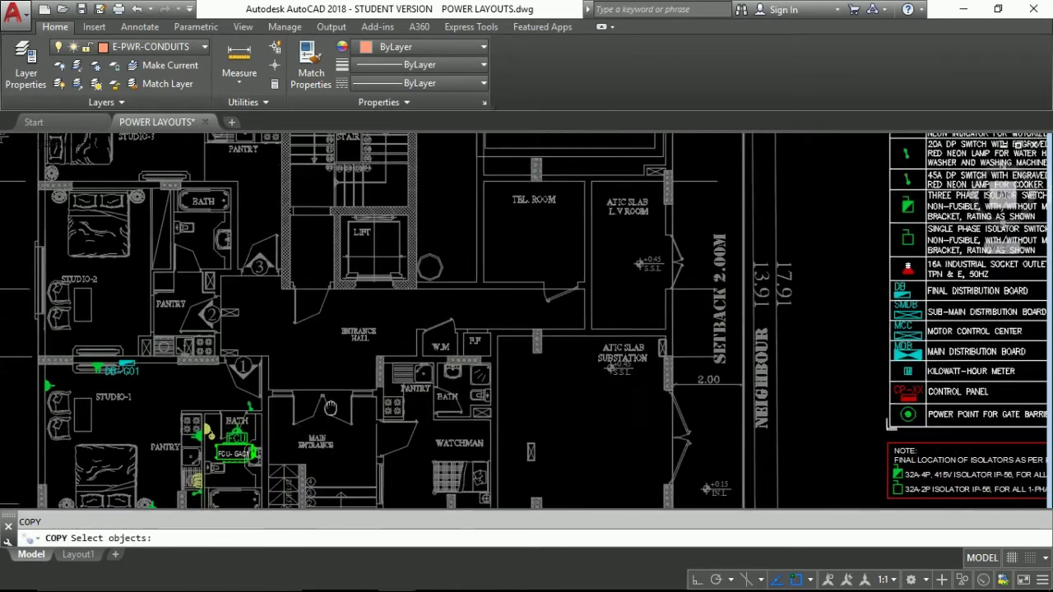
scroll(539, 293, down, 3)
scroll(603, 375, up, 4)
scroll(603, 375, up, 3)
scroll(604, 375, up, 3)
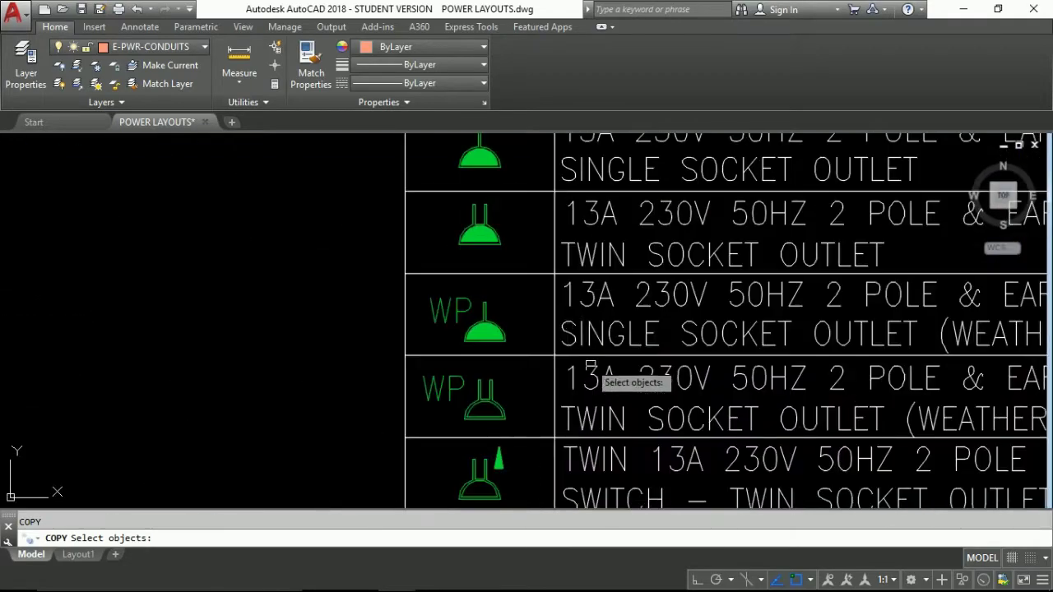
middle_drag(603, 376, 535, 206)
key(Escape)
- Pan from the FLOOR BOX legend rows back to the DB-G01 area of the plan
middle_drag(469, 342, 339, 132)
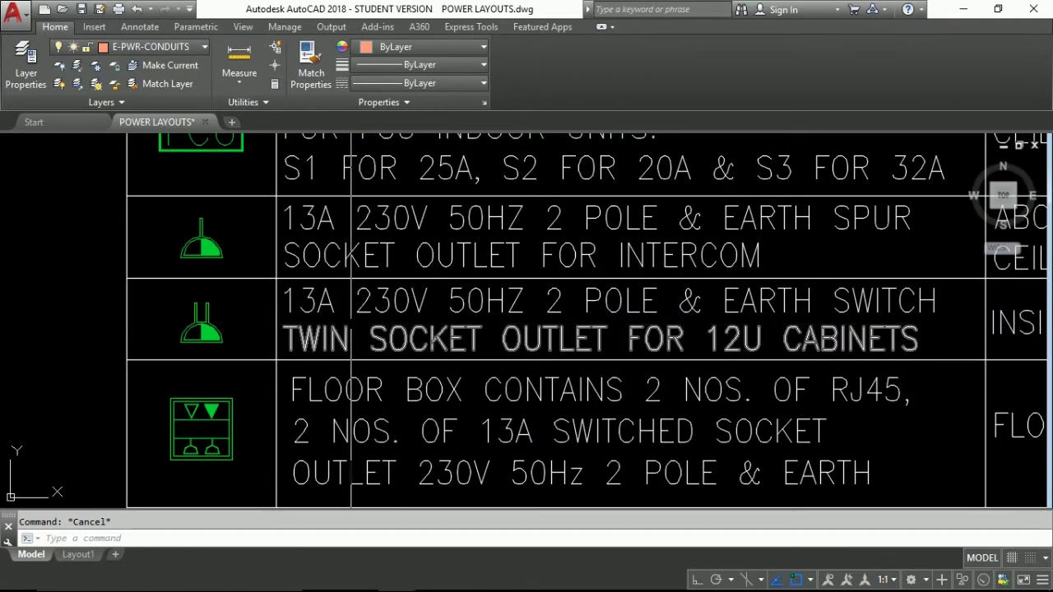
mouse_move(917, 364)
middle_down()
mouse_move(616, 369)
mouse_move(696, 363)
middle_up()
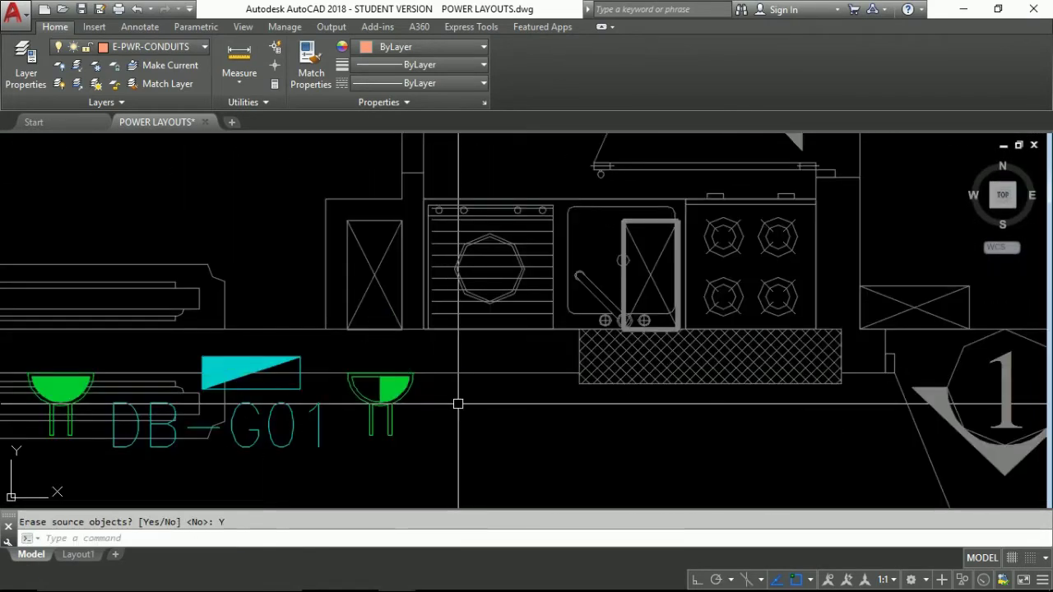
scroll(469, 364, down, 3)
mouse_move(441, 421)
middle_down()
mouse_move(469, 364)
mouse_move(492, 235)
middle_up()
scroll(469, 364, up, 3)
scroll(469, 364, down, 3)
scroll(627, 442, up, 5)
key(Escape)
- Draw a conduit polyline (PL) from the socket to a vertex near the chair
text(PL)
key(Return)
scroll(627, 442, up, 2)
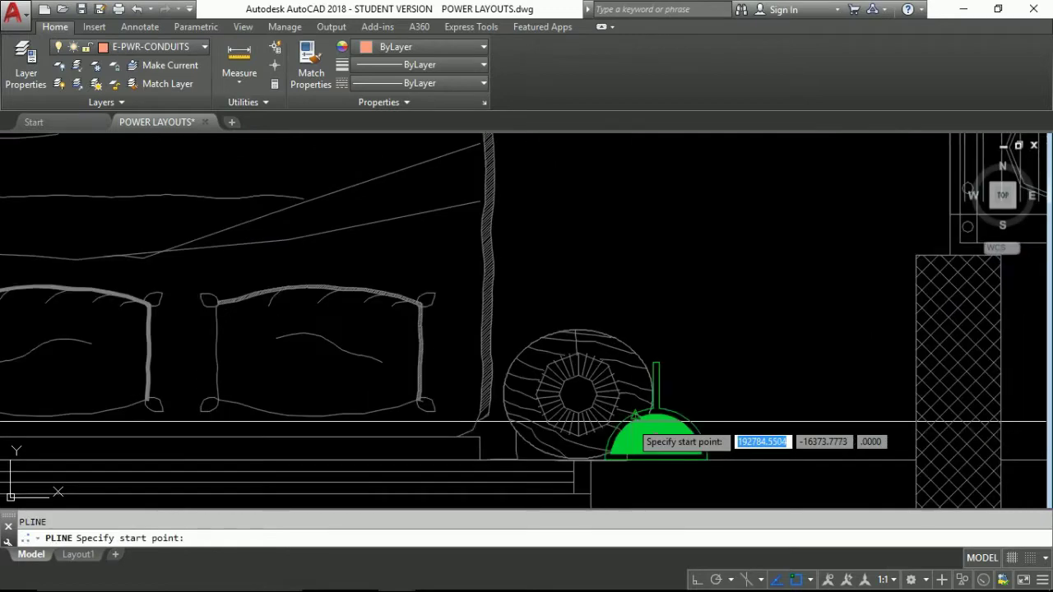
scroll(630, 424, down, 3)
scroll(650, 432, up, 4)
scroll(659, 429, up, 1)
click(658, 430)
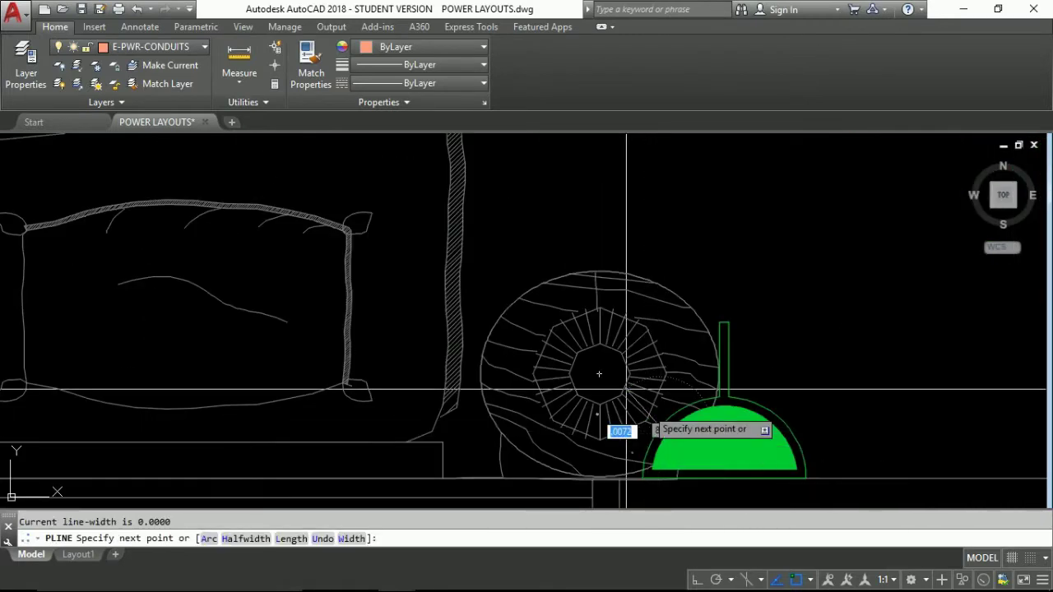
scroll(599, 366, up, 2)
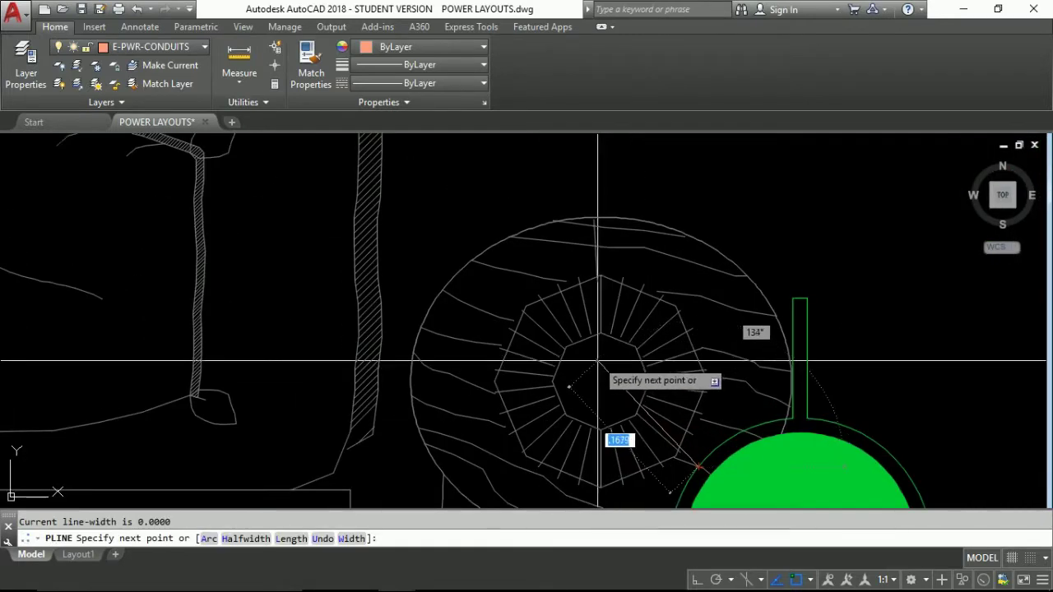
click(431, 416)
scroll(412, 411, down, 4)
key(Escape)
- Add the conduit segment running up from the switch
scroll(718, 424, down, 5)
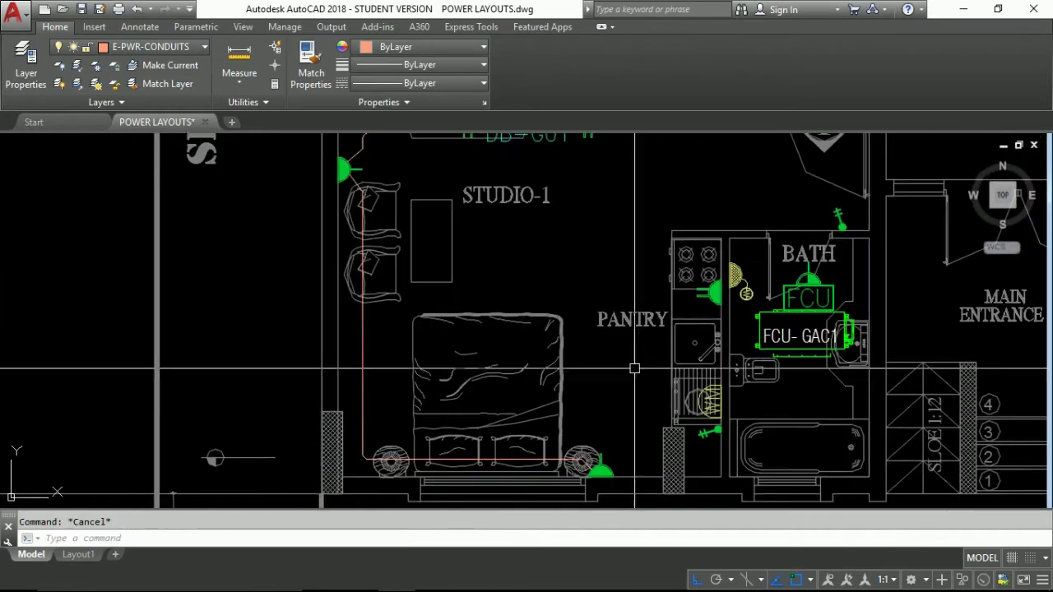
middle_drag(625, 362, 585, 363)
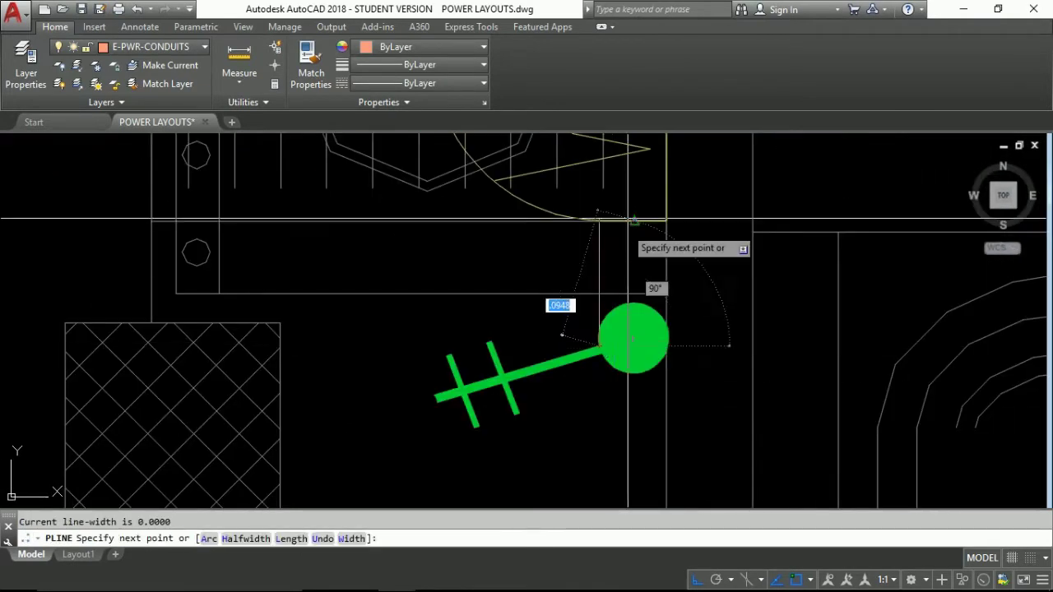
scroll(584, 231, up, 2)
scroll(587, 228, up, 1)
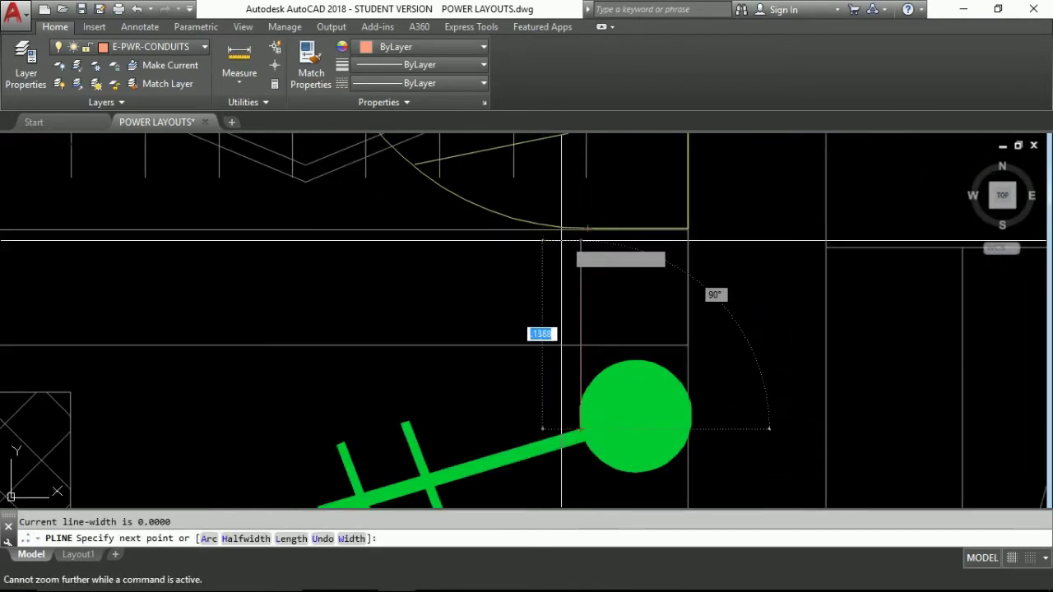
click(584, 230)
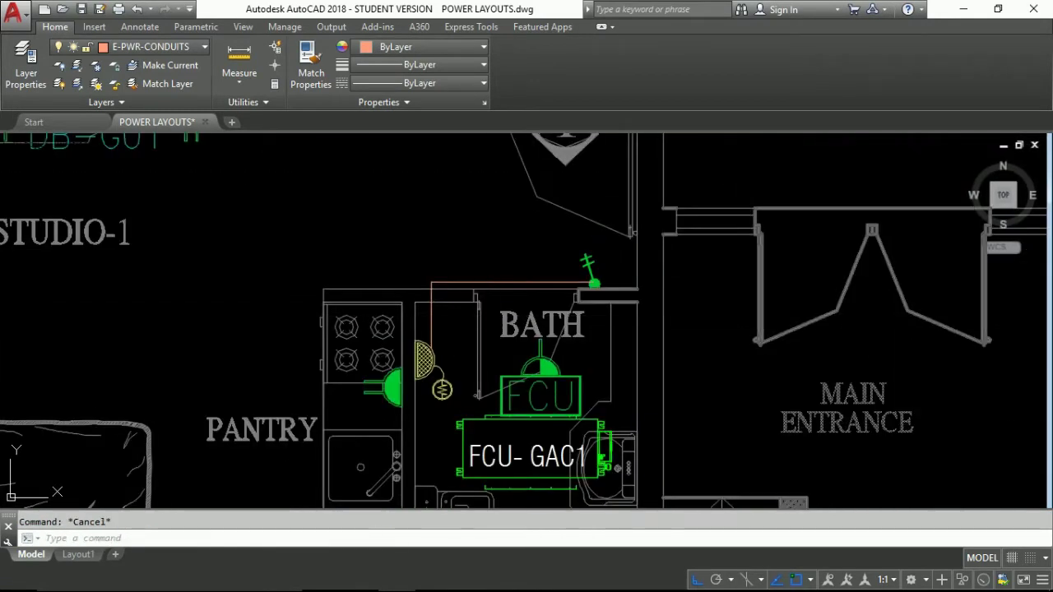
- Fillet two conduit lines to close their corner
text(f)
key(Return)
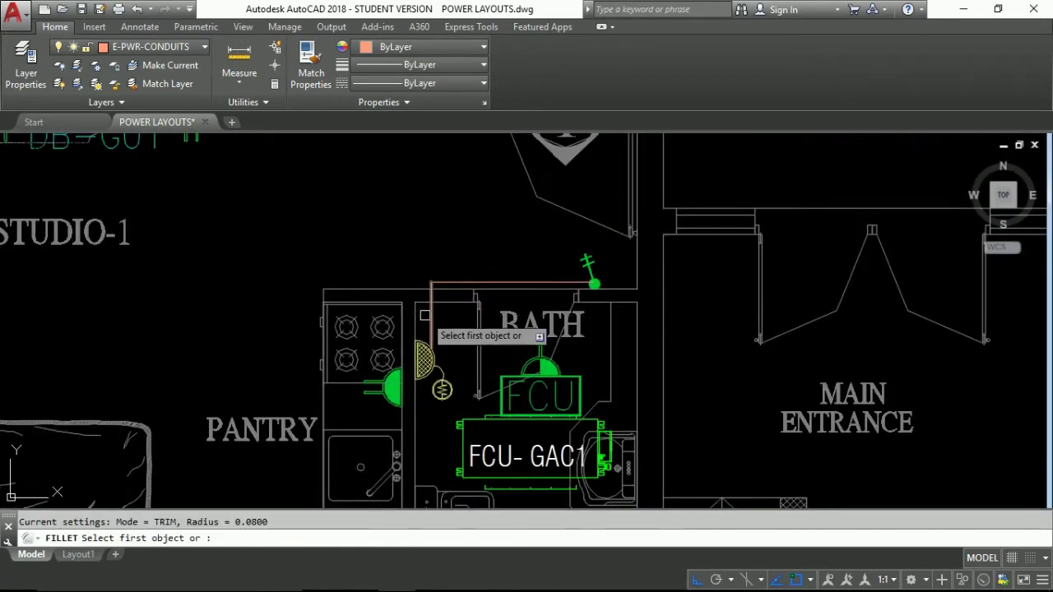
click(430, 325)
click(459, 284)
scroll(688, 298, down, 5)
key(Escape)
scroll(524, 427, up, 2)
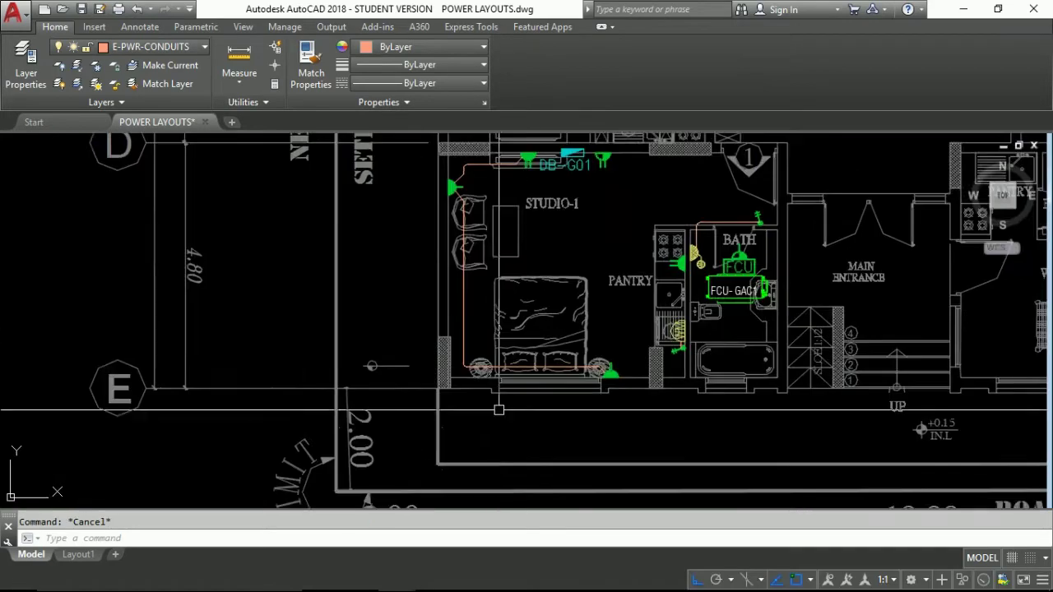
- Pan and zoom to review the conduits across the studio, bath and pantry
middle_drag(487, 400, 464, 464)
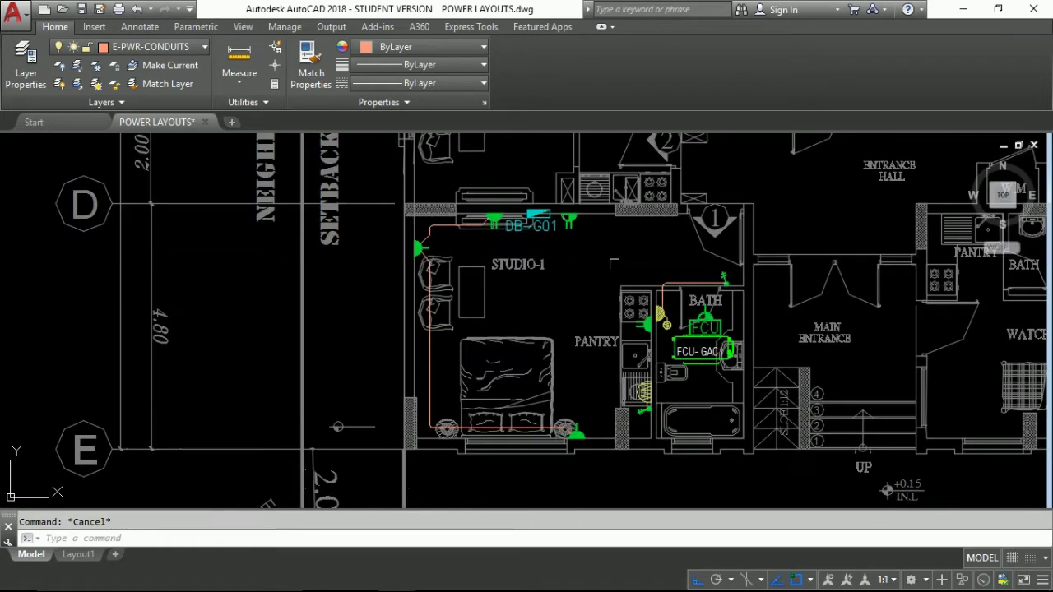
middle_drag(451, 271, 390, 268)
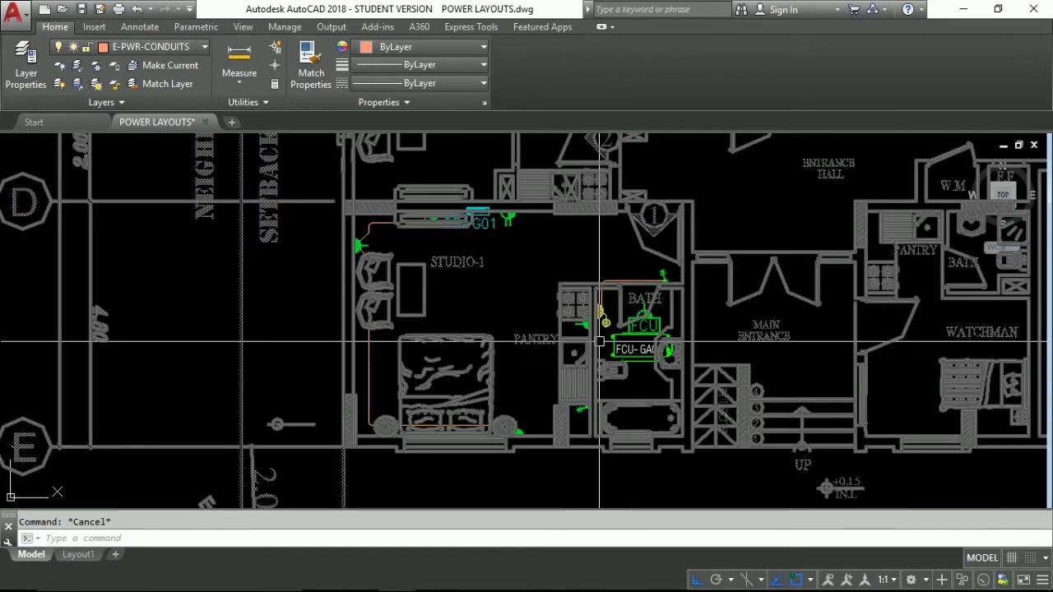
mouse_move(573, 325)
middle_down()
mouse_move(568, 356)
mouse_move(548, 303)
middle_up()
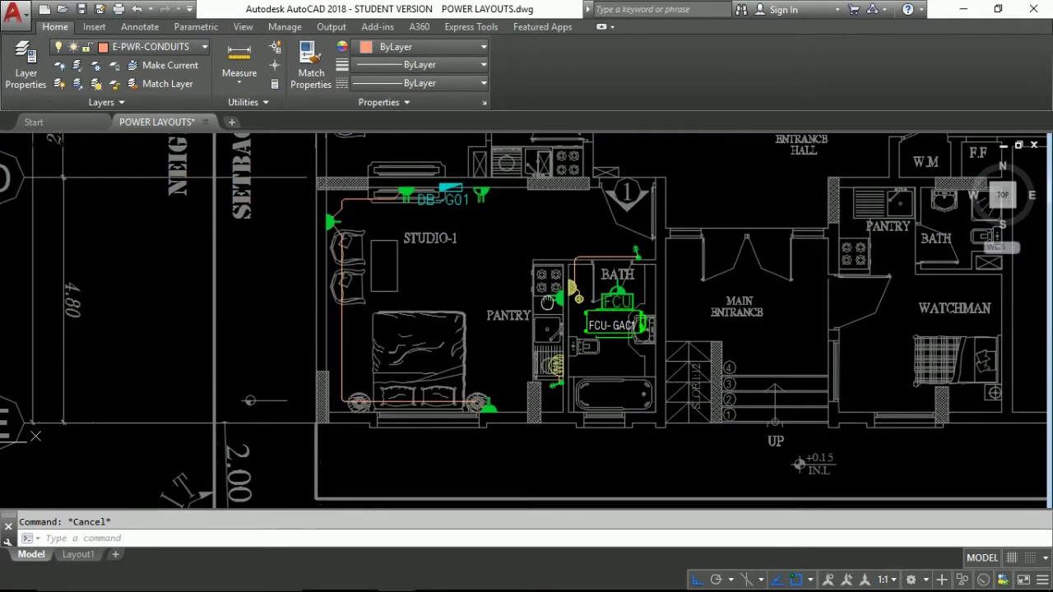
scroll(613, 306, up, 2)
middle_drag(626, 340, 625, 374)
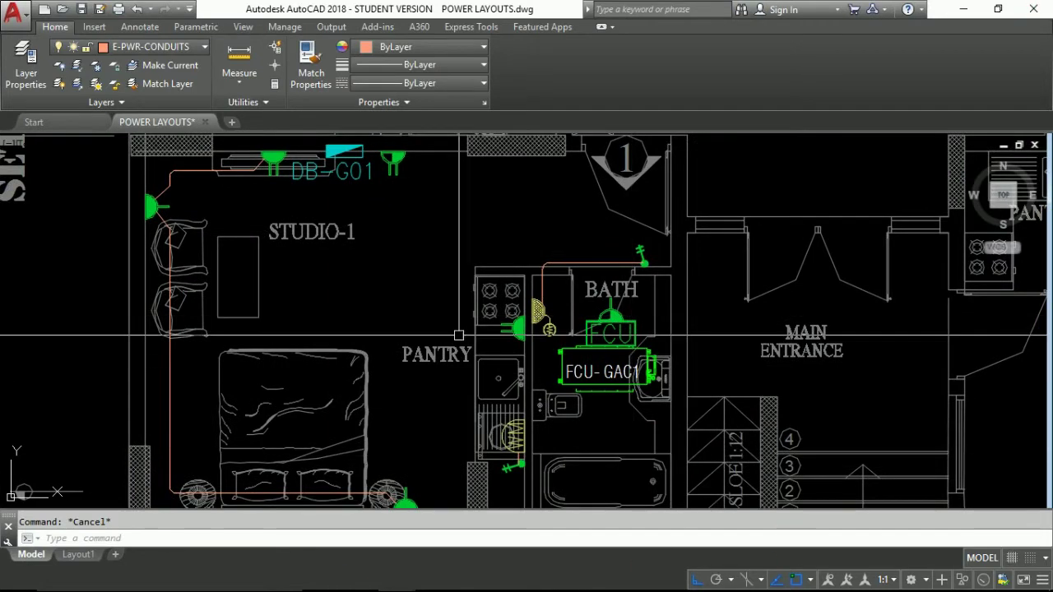
mouse_move(467, 340)
middle_down()
mouse_move(512, 324)
mouse_move(789, 500)
mouse_move(801, 490)
middle_up()
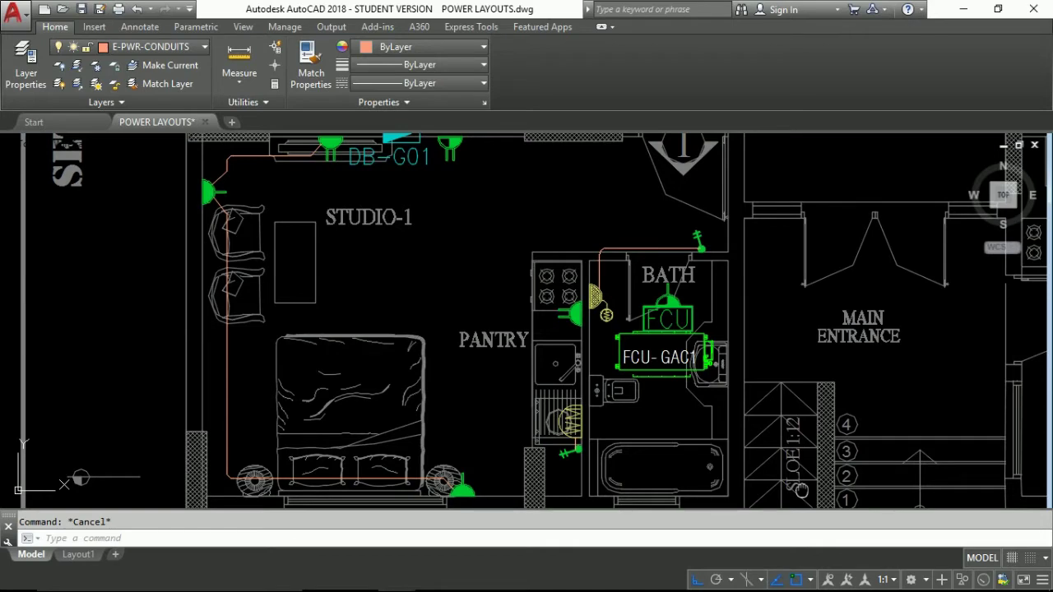
shift+middle_drag(801, 491, 802, 501)
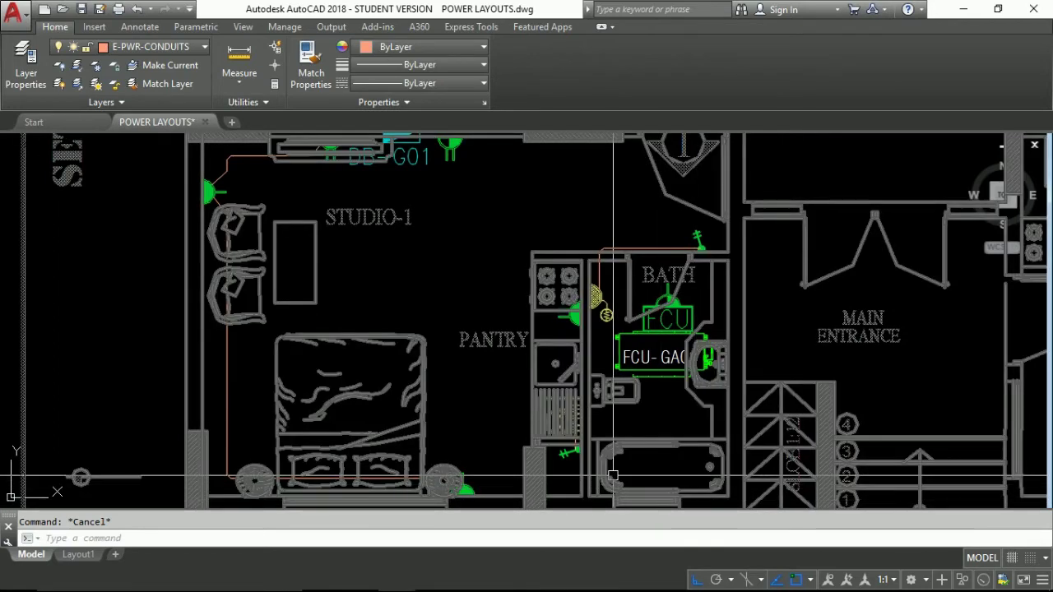
middle_drag(582, 381, 583, 389)
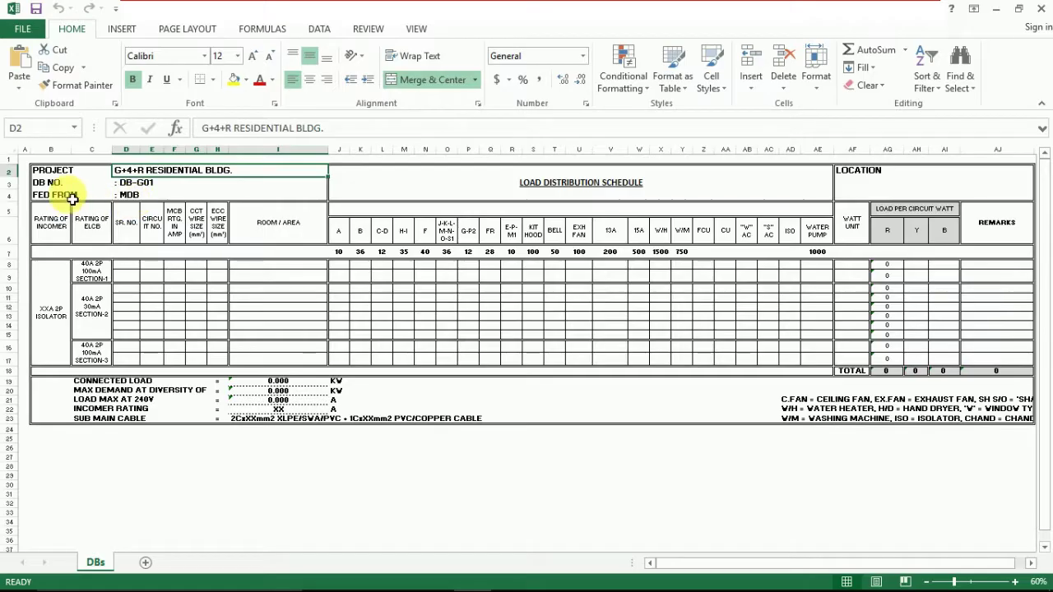
- Enter STUDIO-1 as the DB-G01 location in cell AH2, then select the RATING OF INCOMER heading
click(71, 183)
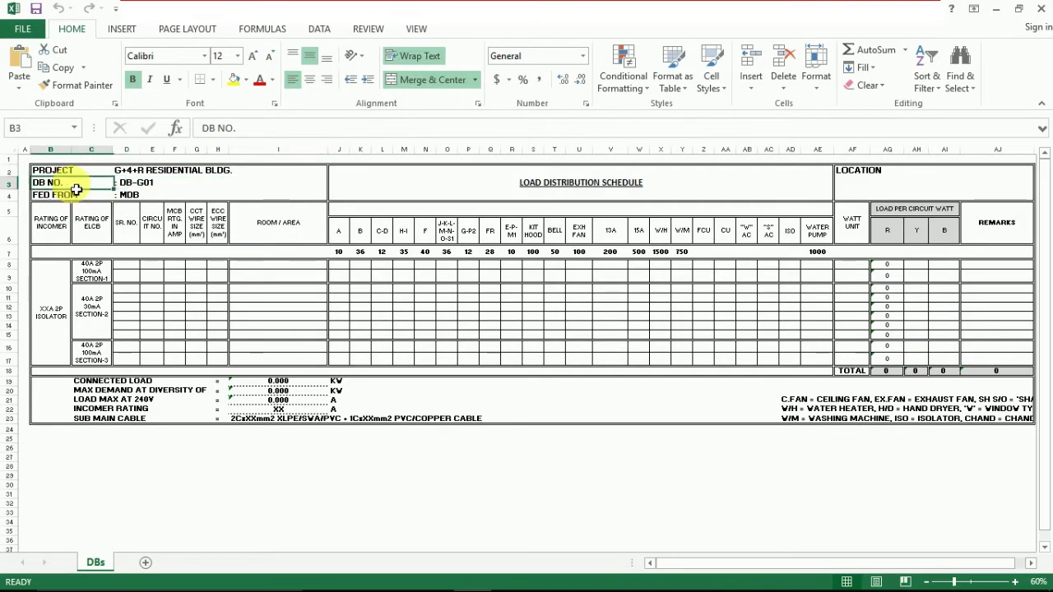
click(869, 180)
key(Tab)
text(STUDIO)
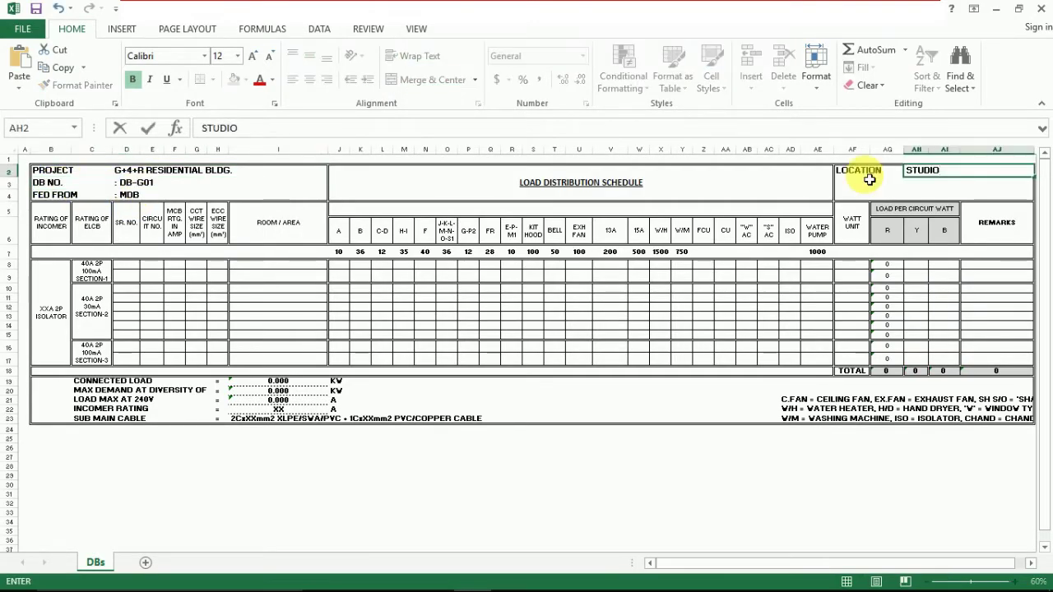
text(-1)
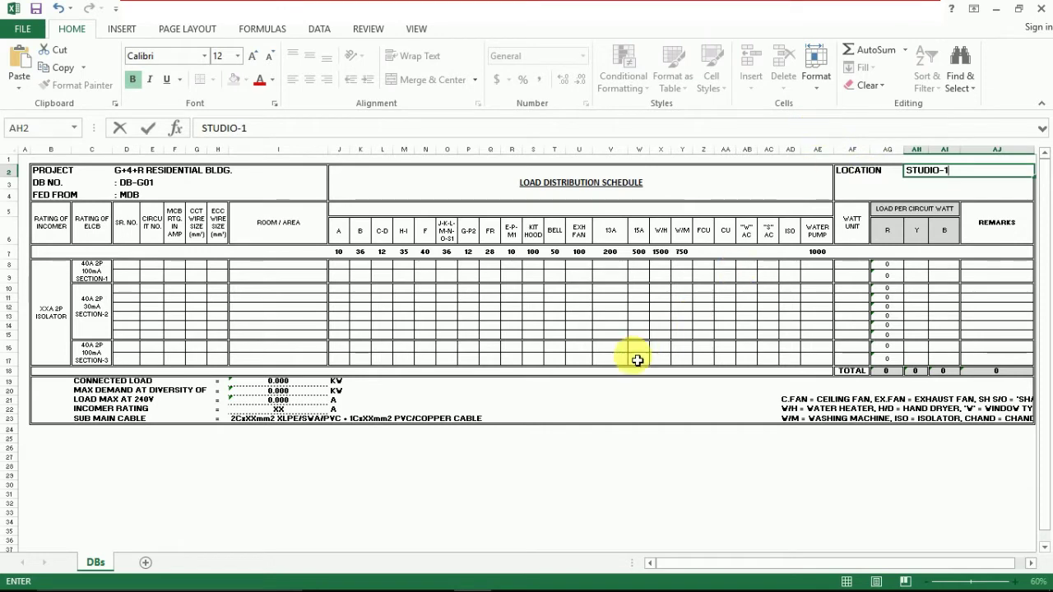
click(632, 356)
click(51, 223)
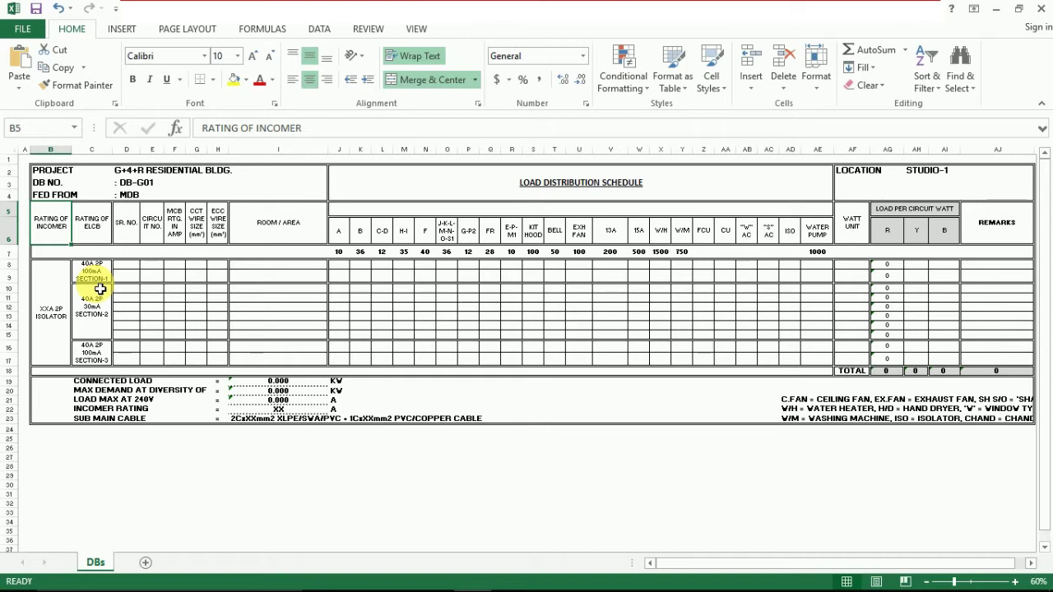
- Number the schedule rows with serial numbers 1 to 10 in column D, from D8 down
click(127, 265)
text(1)
key(Return)
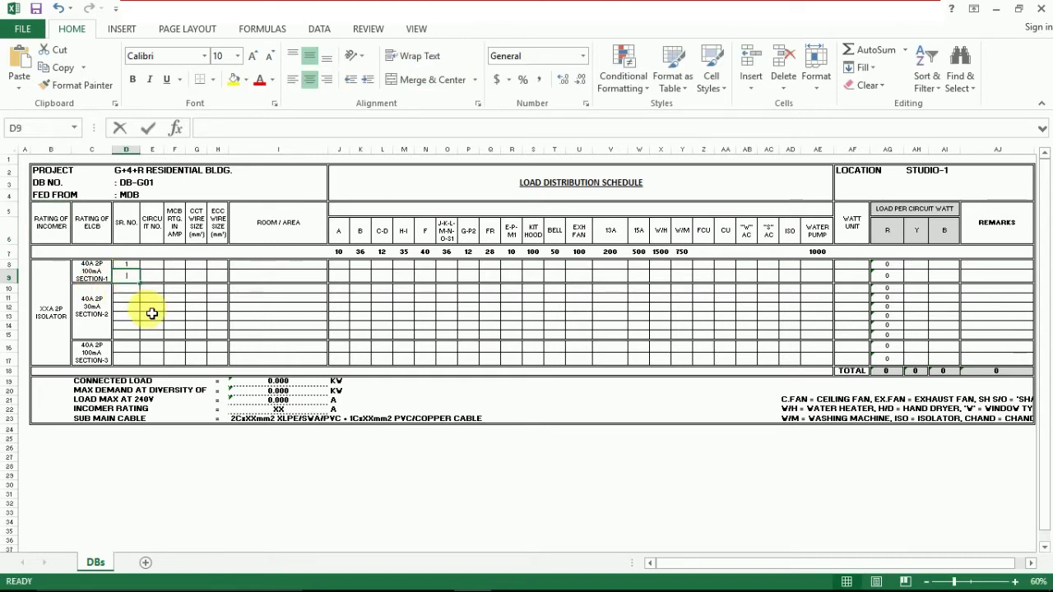
drag(140, 281, 134, 339)
click(132, 348)
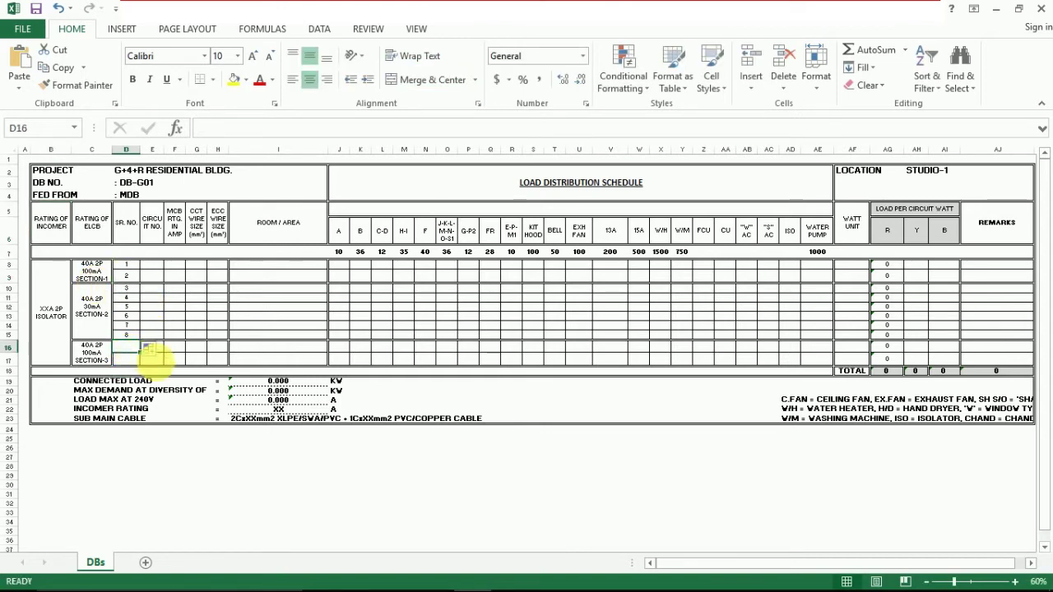
text(9)
key(Return)
text(10)
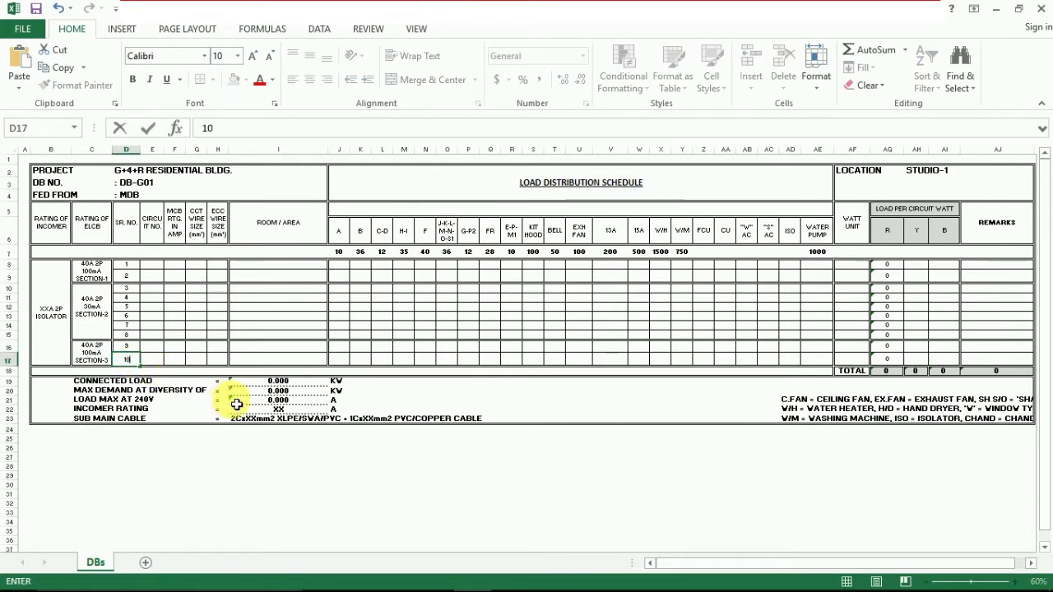
click(243, 347)
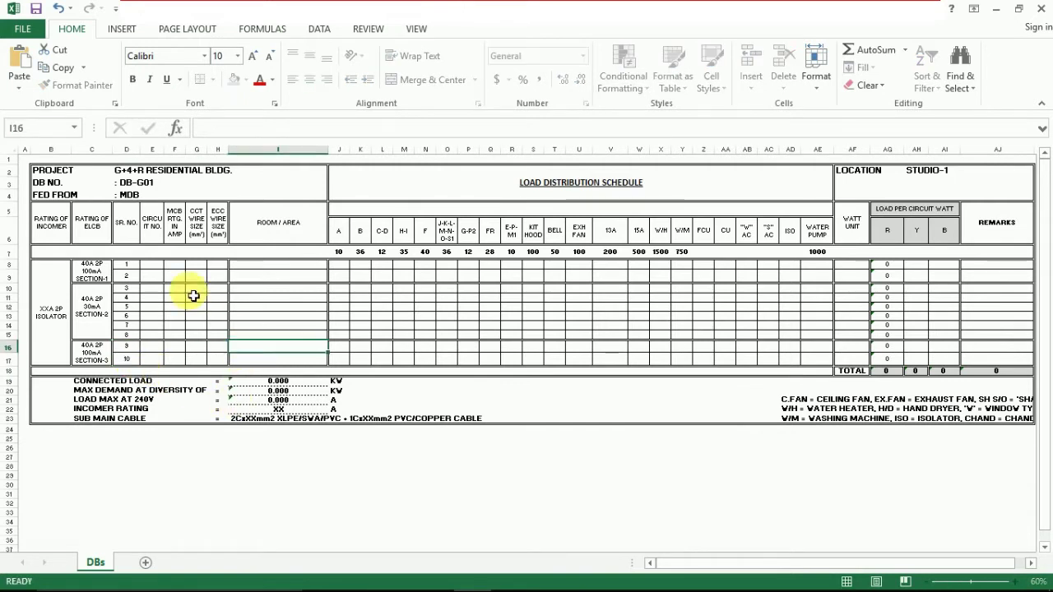
- Fill circuit numbers R1 to R10 down column E from E8
click(158, 266)
text(R)
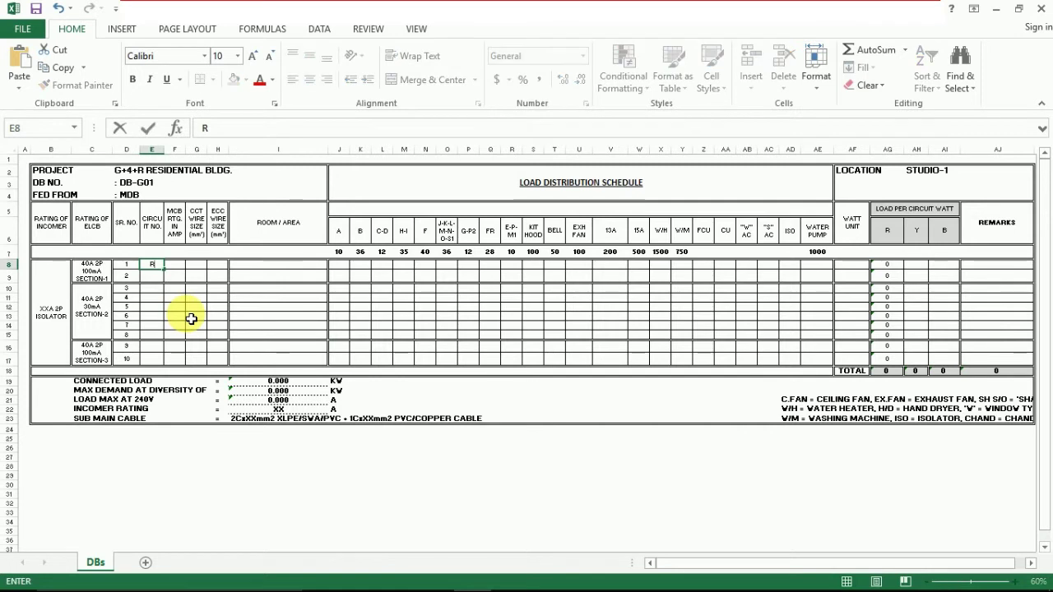
text(1)
click(157, 278)
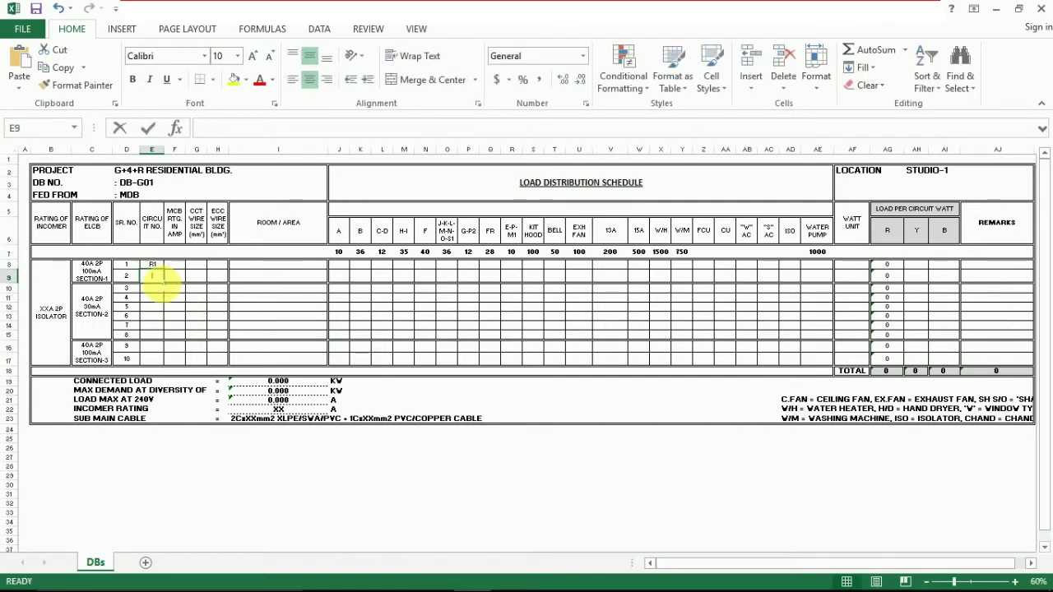
text(R12)
drag(164, 283, 164, 342)
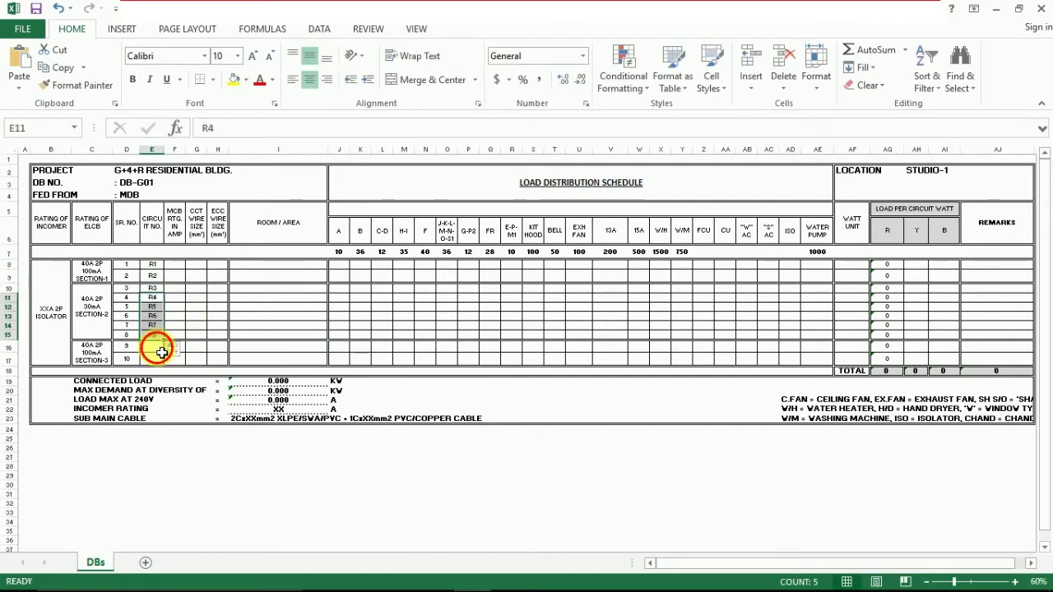
click(155, 348)
click(163, 361)
text(R9)
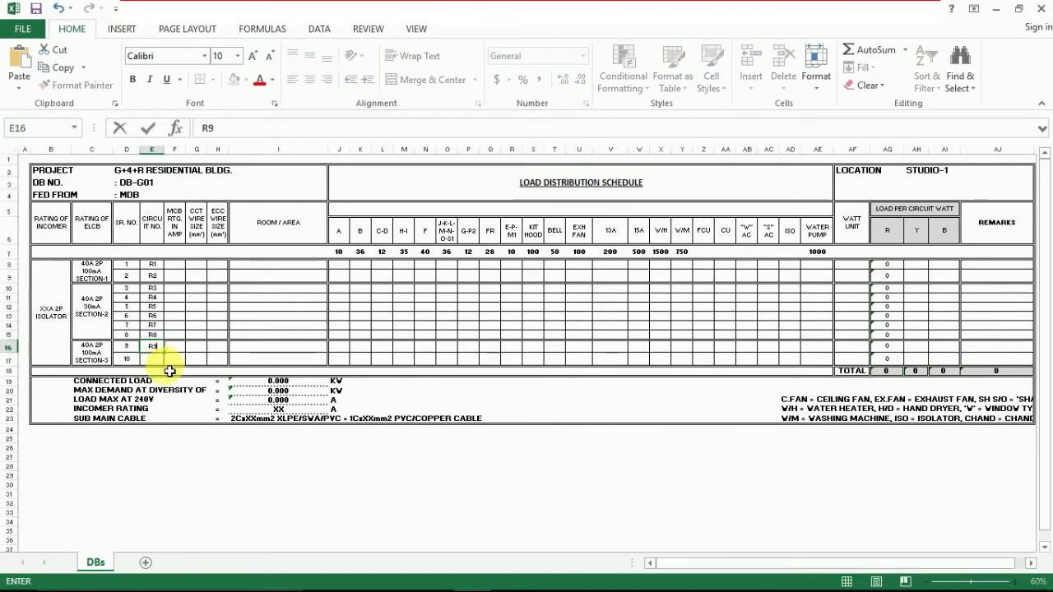
drag(162, 367, 167, 364)
text(R1)
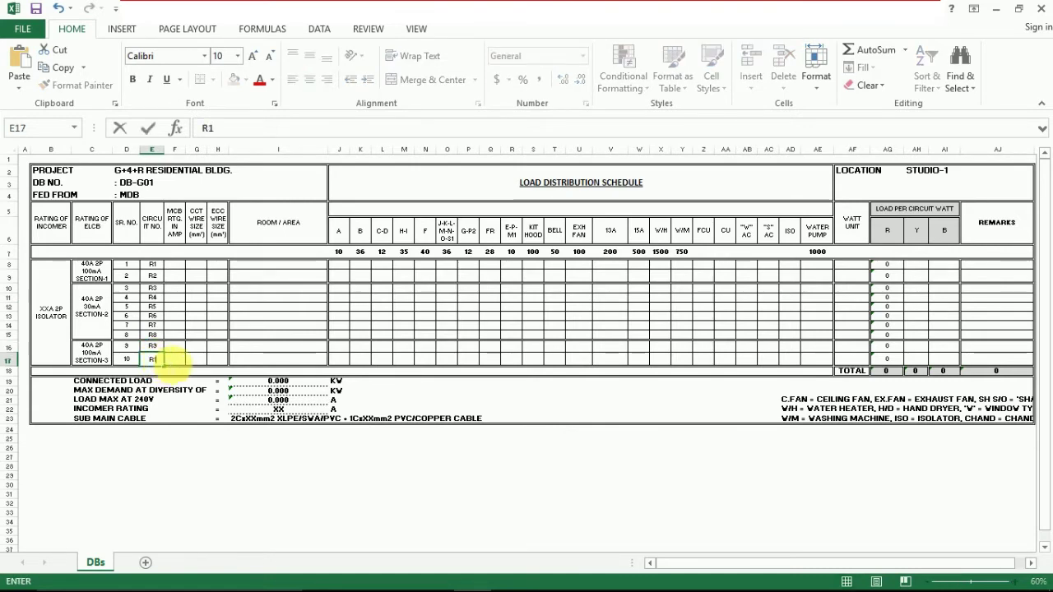
click(220, 370)
key(shift+Up)
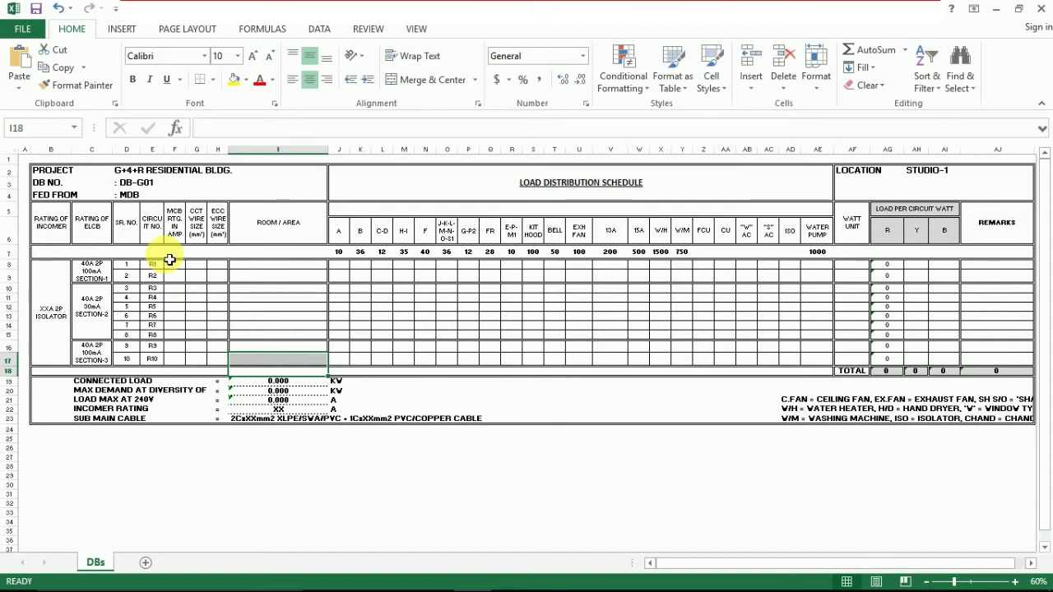
drag(183, 228, 196, 240)
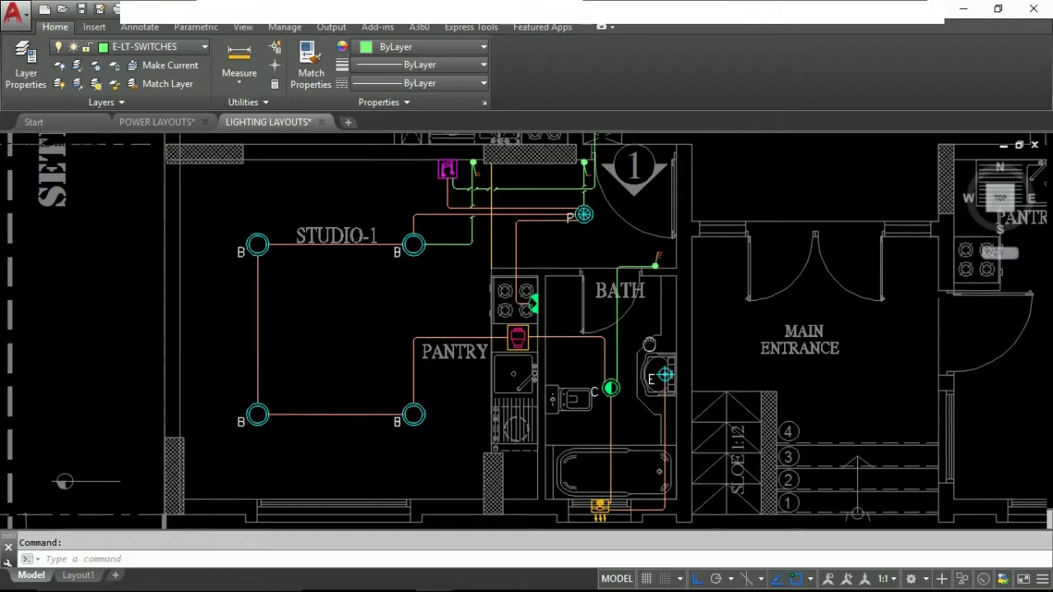
- Zoom and pan the LIGHTING LAYOUTS drawing to show the whole STUDIO-1 room
scroll(412, 375, down, 1)
scroll(412, 375, down, 1)
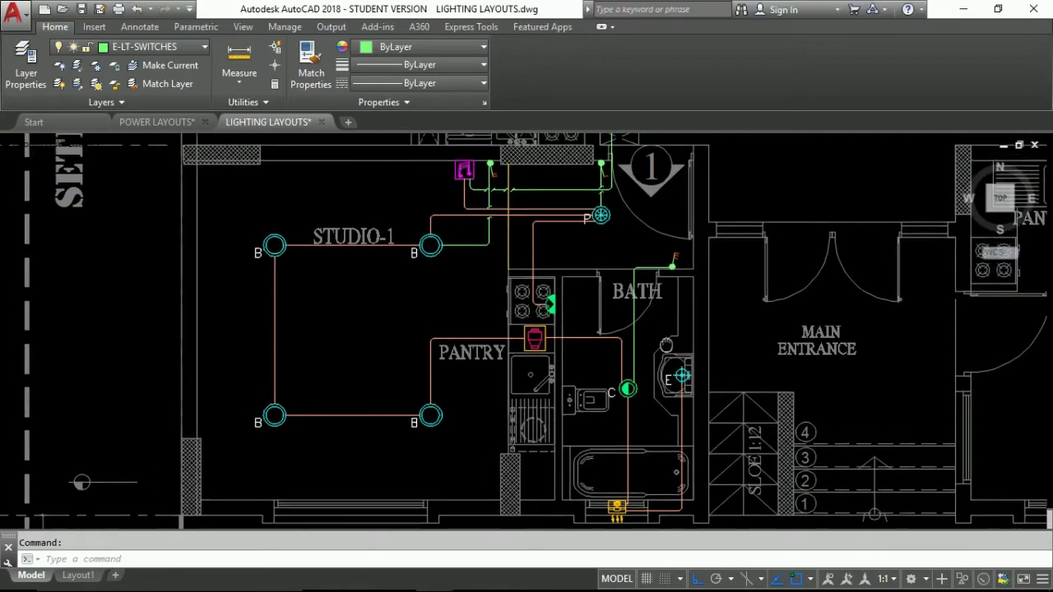
middle_drag(526, 329, 527, 338)
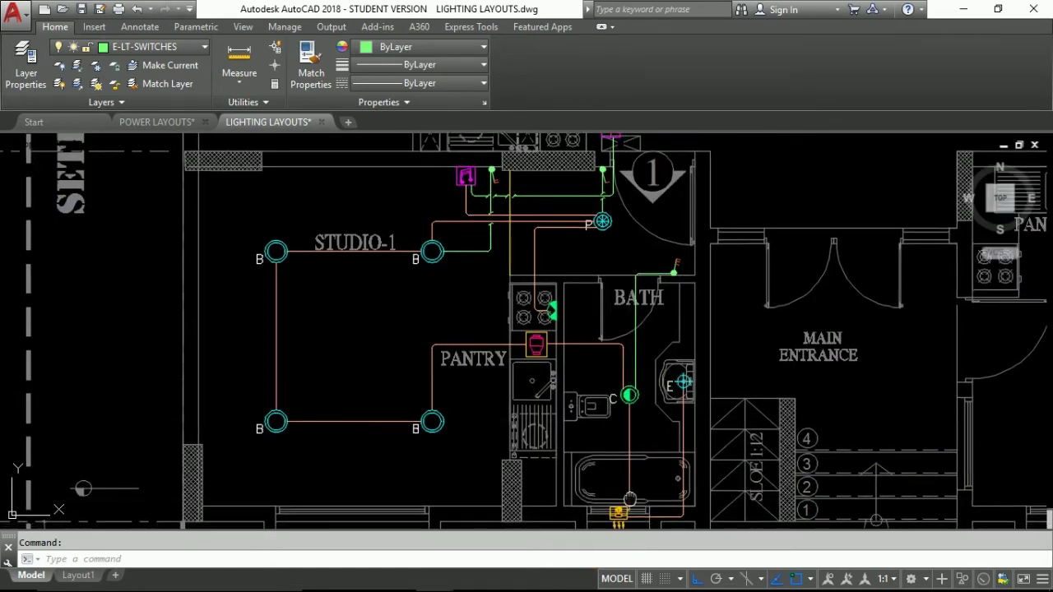
middle_drag(558, 404, 552, 365)
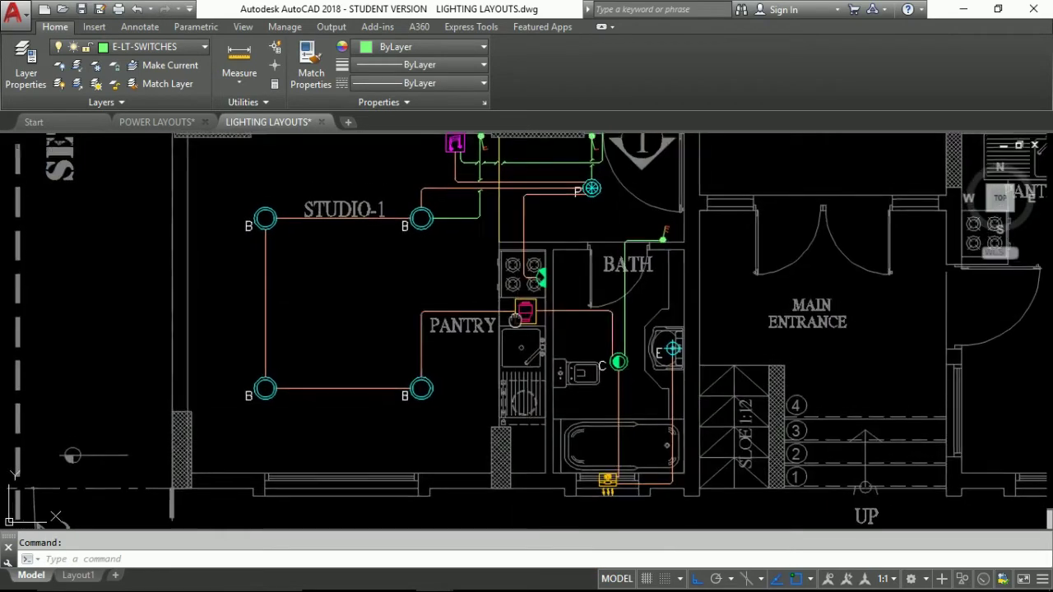
middle_drag(476, 187, 468, 227)
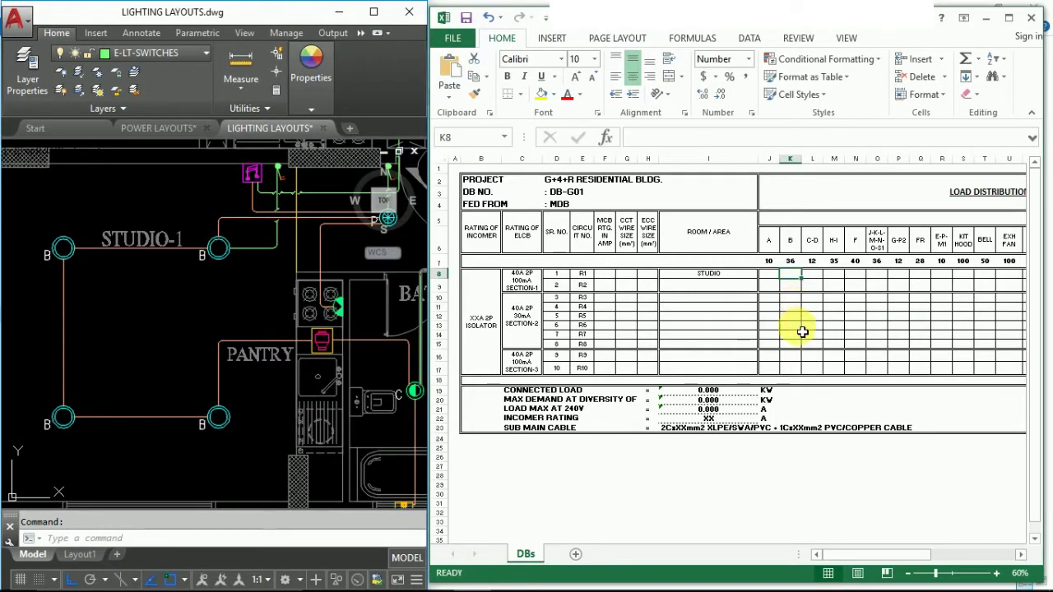
- Give circuit R1 four B fittings, a 10 A MCB, and 2.5 mm² circuit and earth wires
text(4)
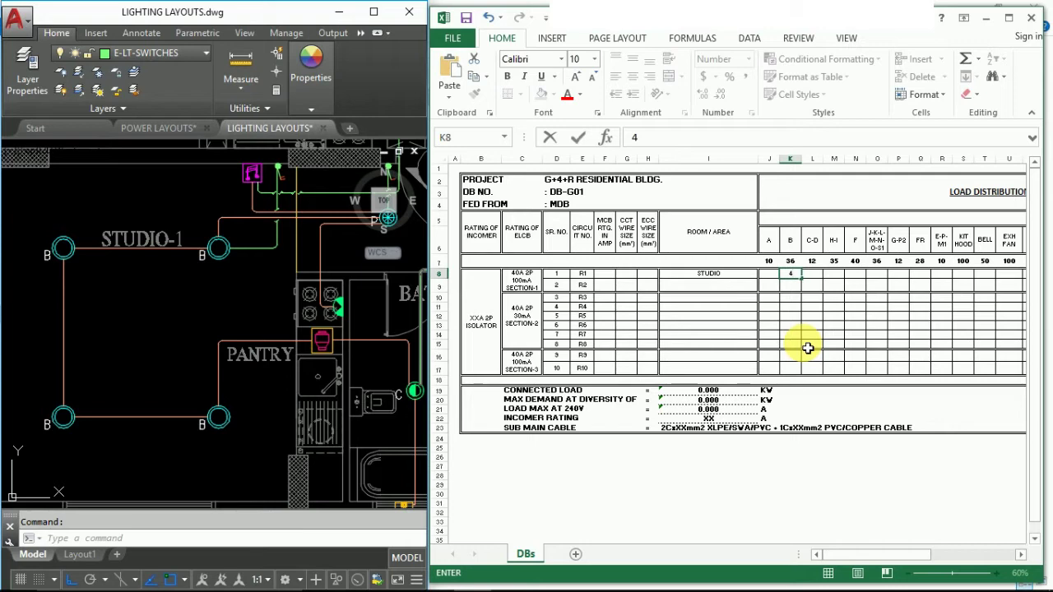
key(Tab)
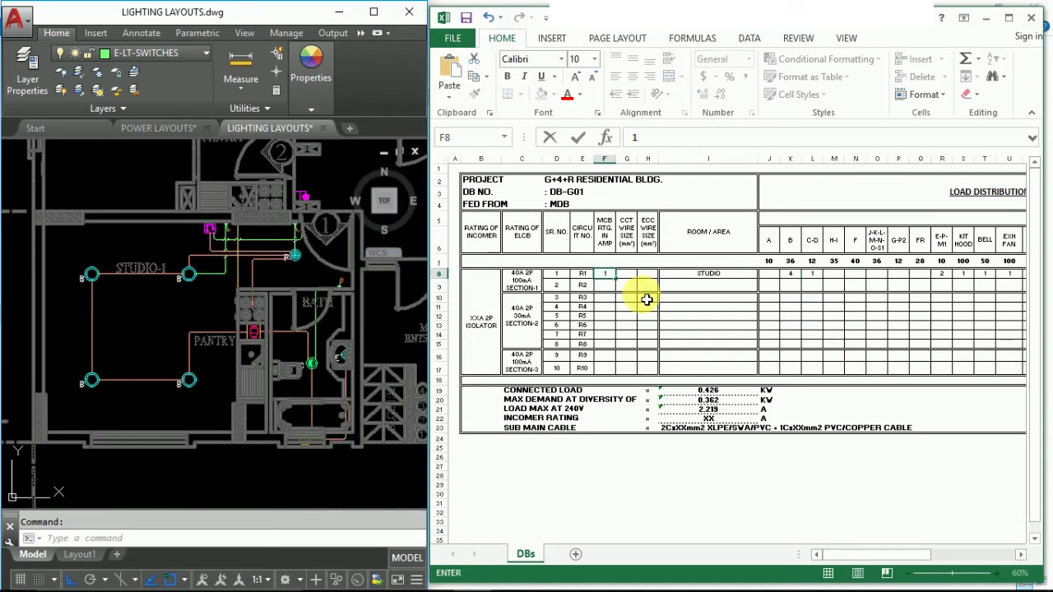
text(0)
key(Tab)
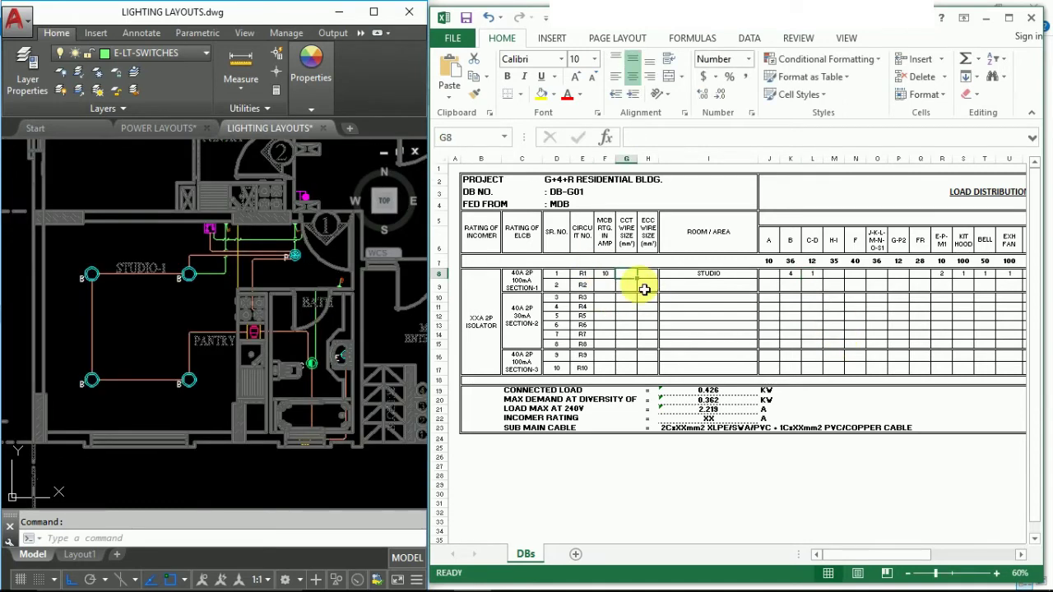
text(2.)
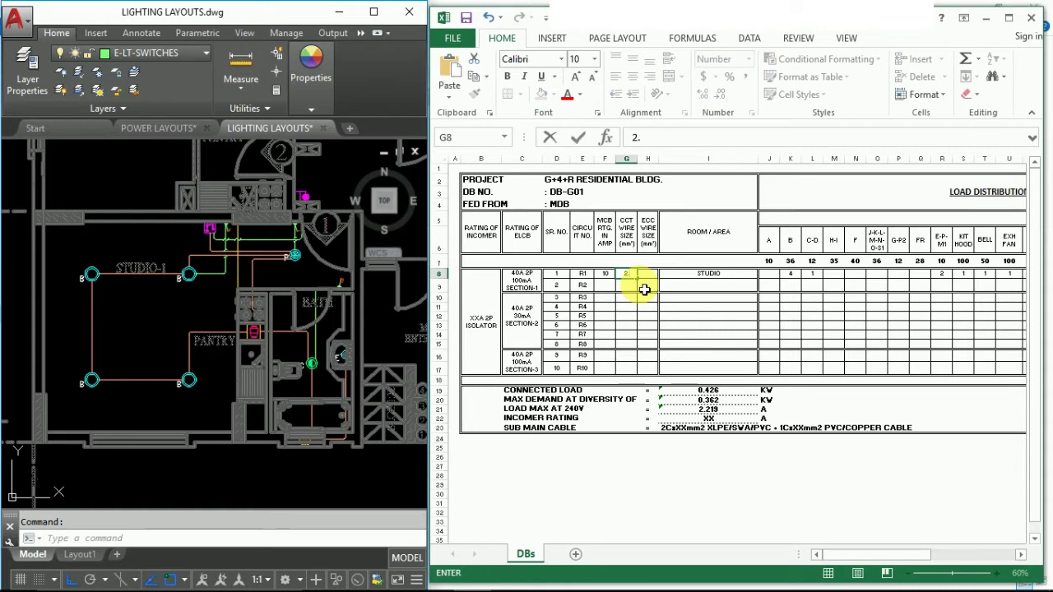
text(5)
key(Tab)
text(2.5)
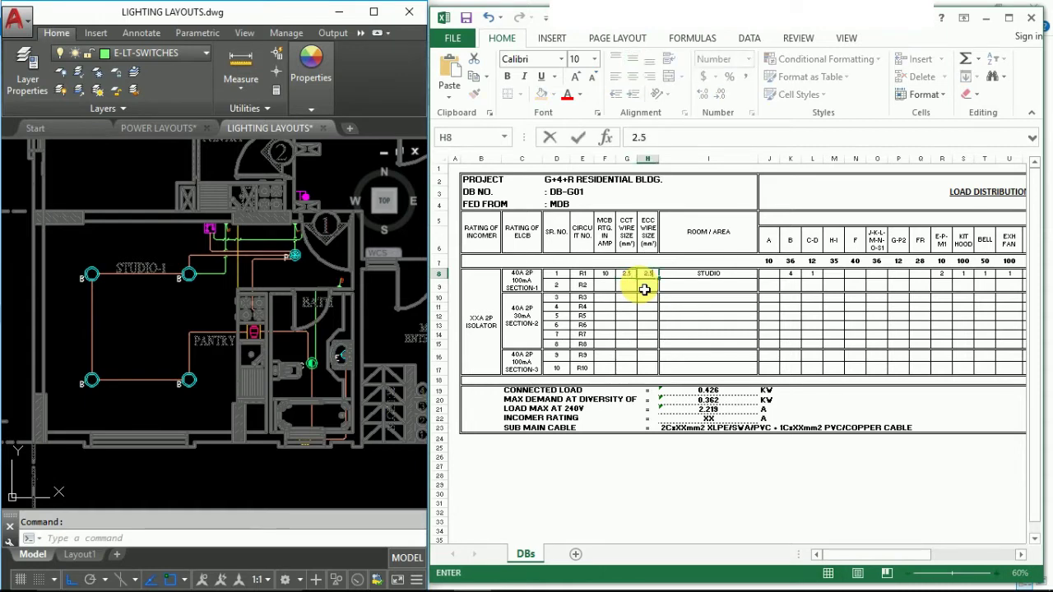
click(675, 298)
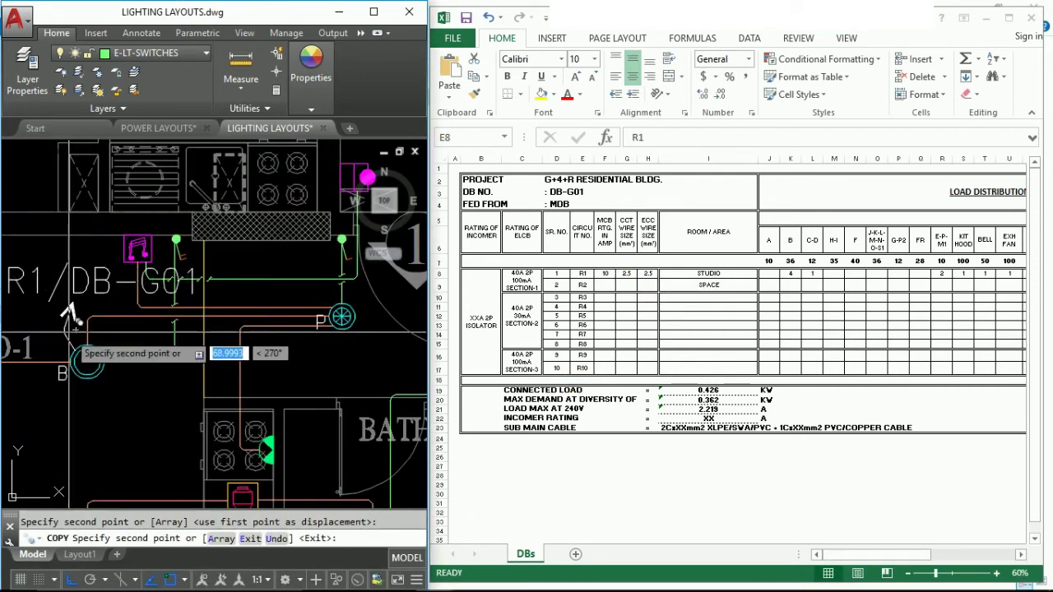
- Window-select the R1/DB-G01 label and arrow and stretch them above the STUDIO-1 lighting circuit
click(247, 354)
click(206, 325)
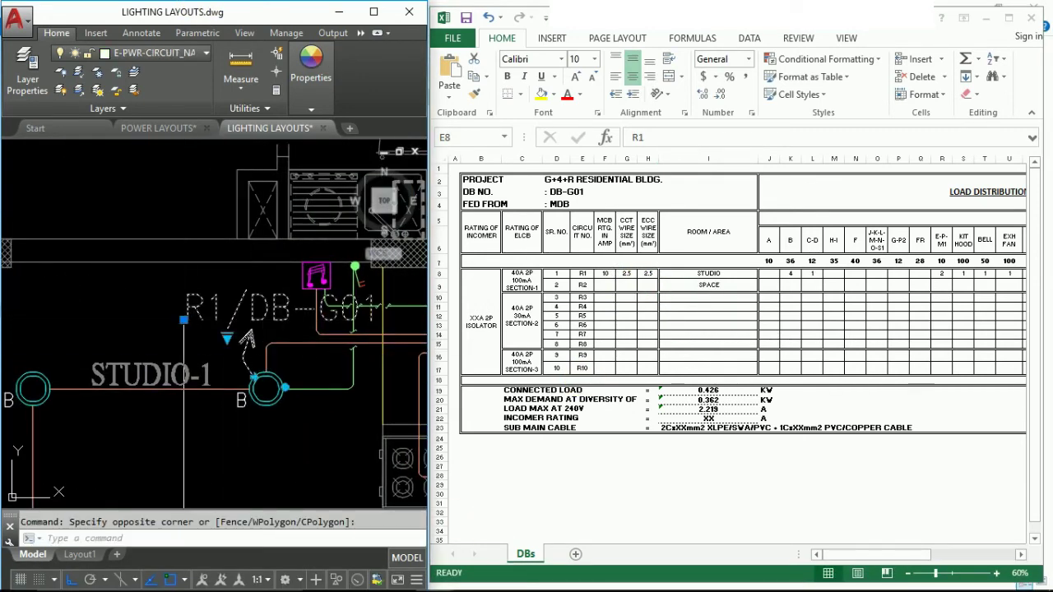
click(183, 320)
click(63, 328)
key(Escape)
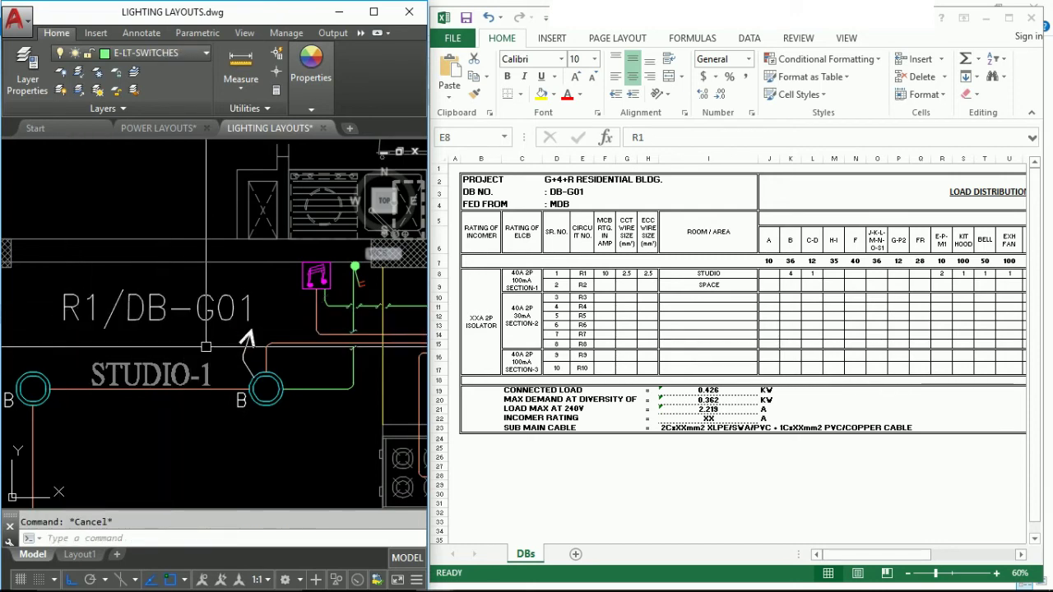
- Check the R1/DB-G01 label, then begin entering R1's watt units /12/10/100/50/100
click(206, 311)
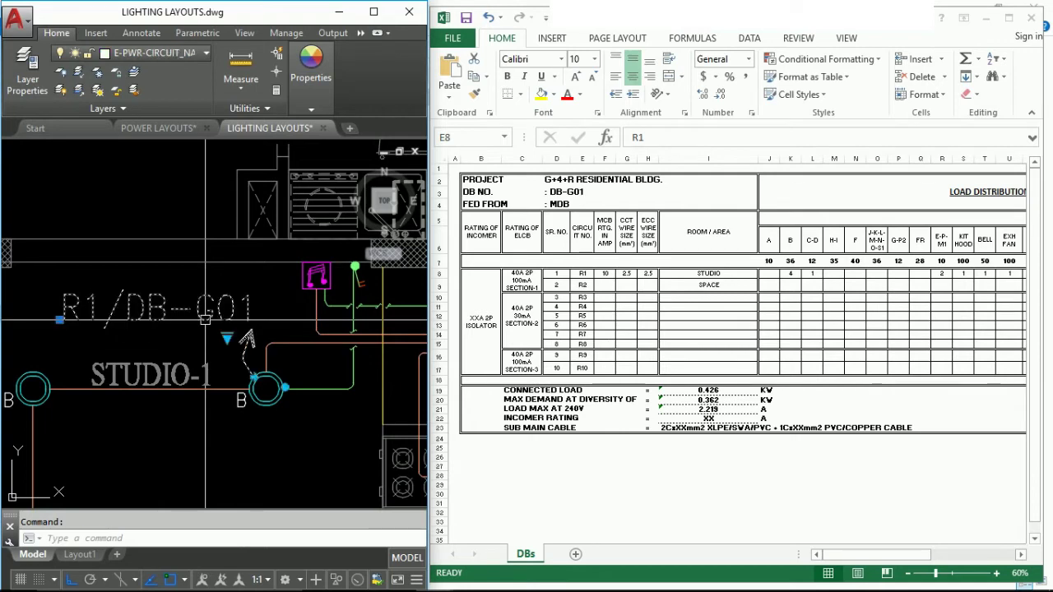
key(Escape)
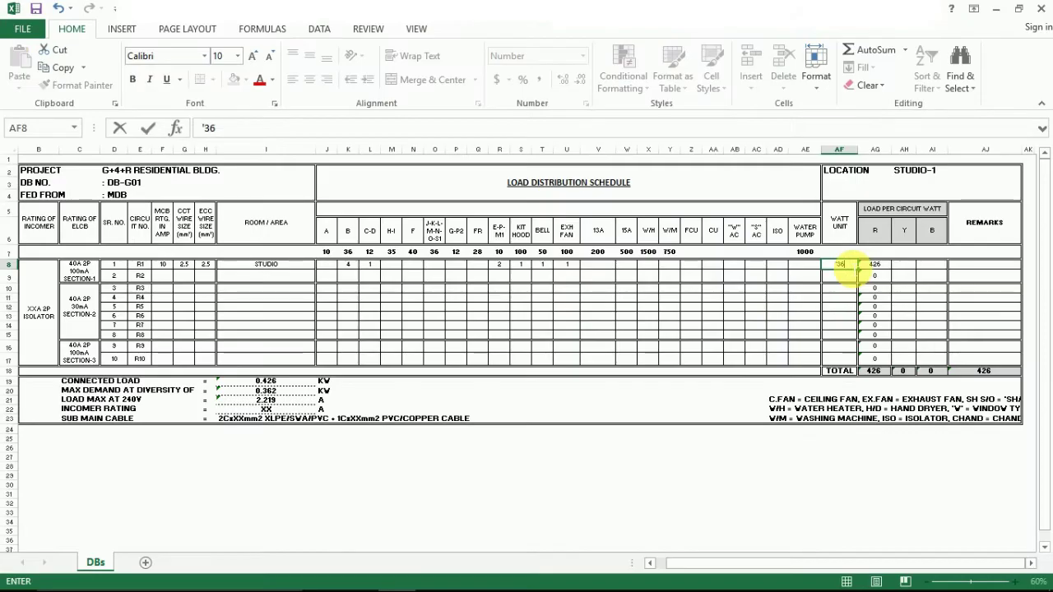
text(/)
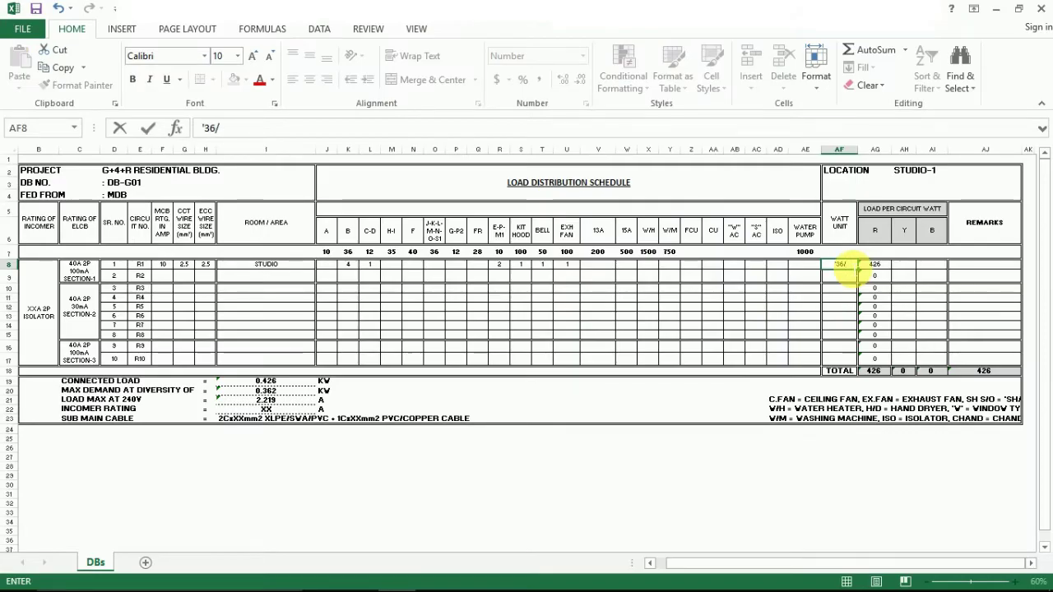
text(12)
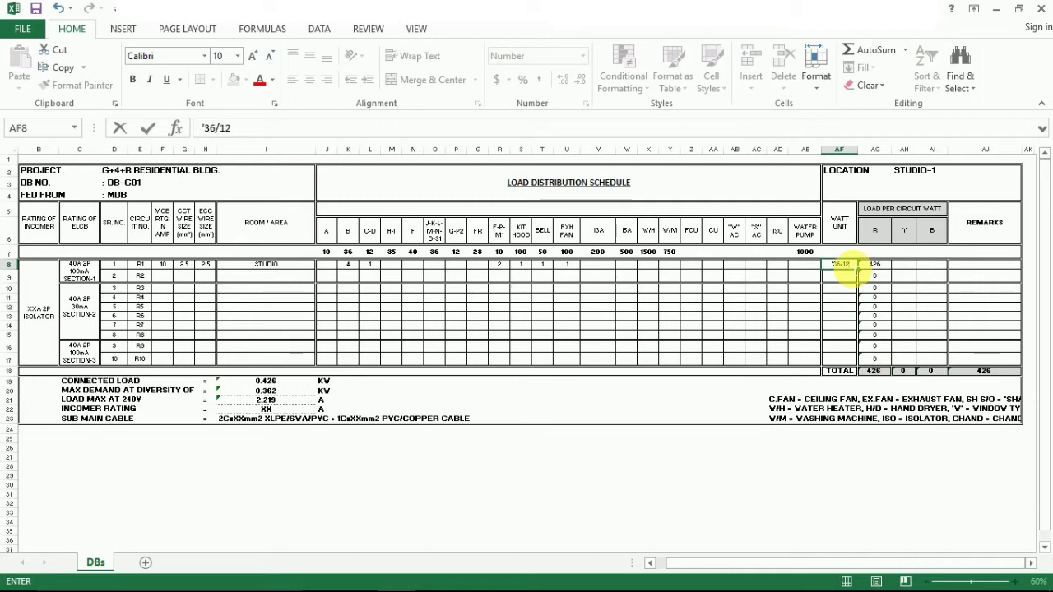
text(/)
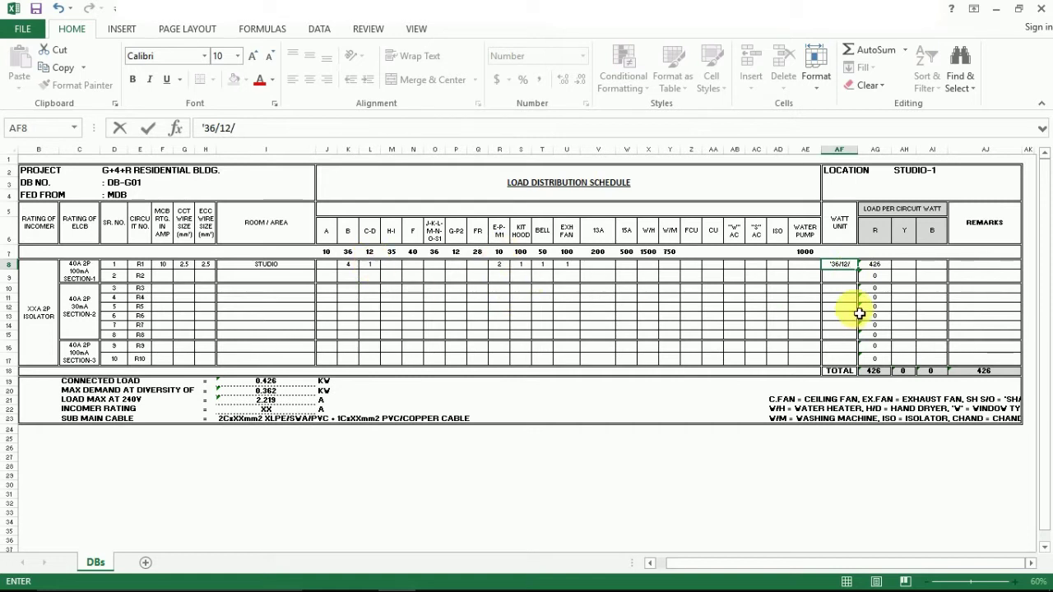
text(10)
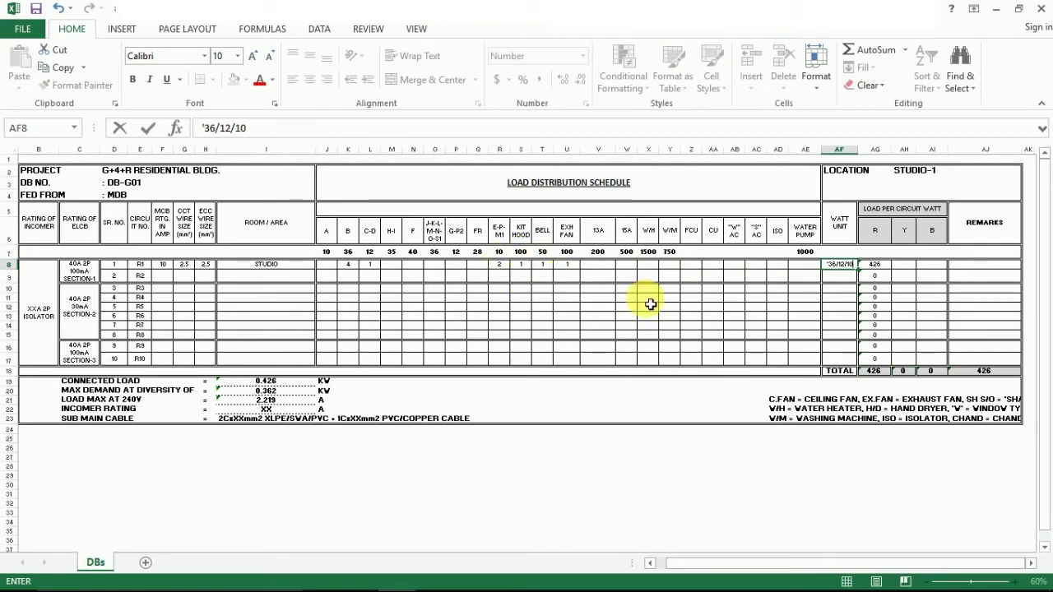
text(/100/50/100)
- Commit R1's watt units 36/12/10/100/50/100 and enter SPACE as circuit R2's room
click(266, 277)
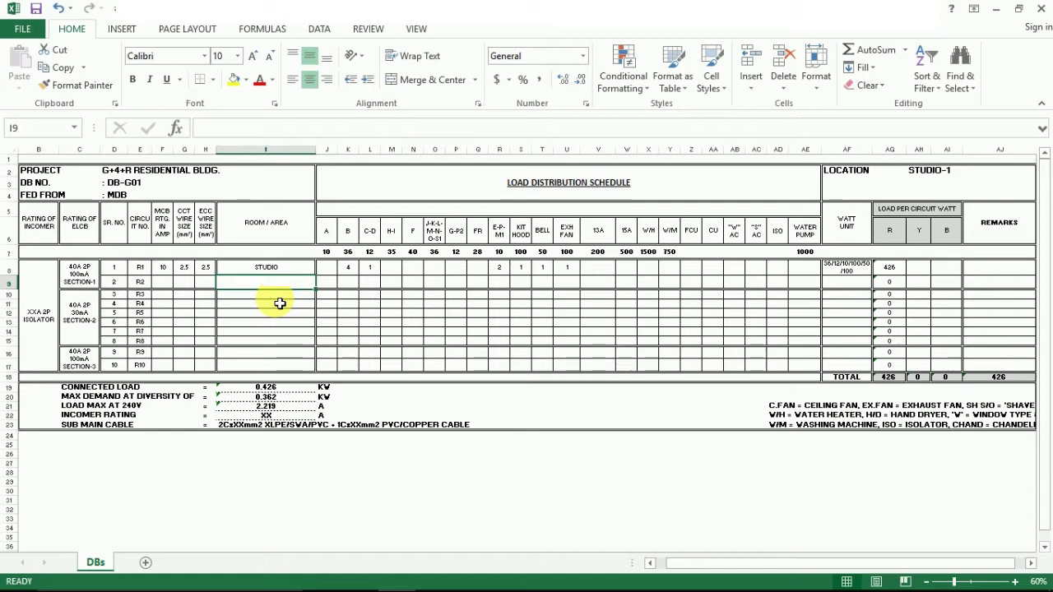
text(SPACE)
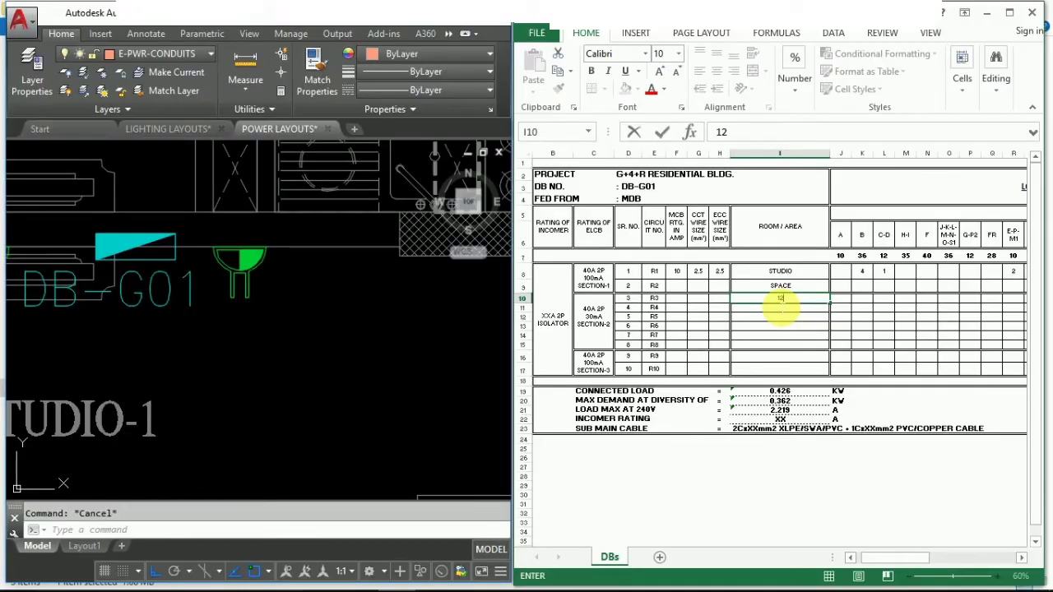
- Name circuit R3's room 12U CABINET and give it two 13A outlets
text(U CABINET)
click(681, 300)
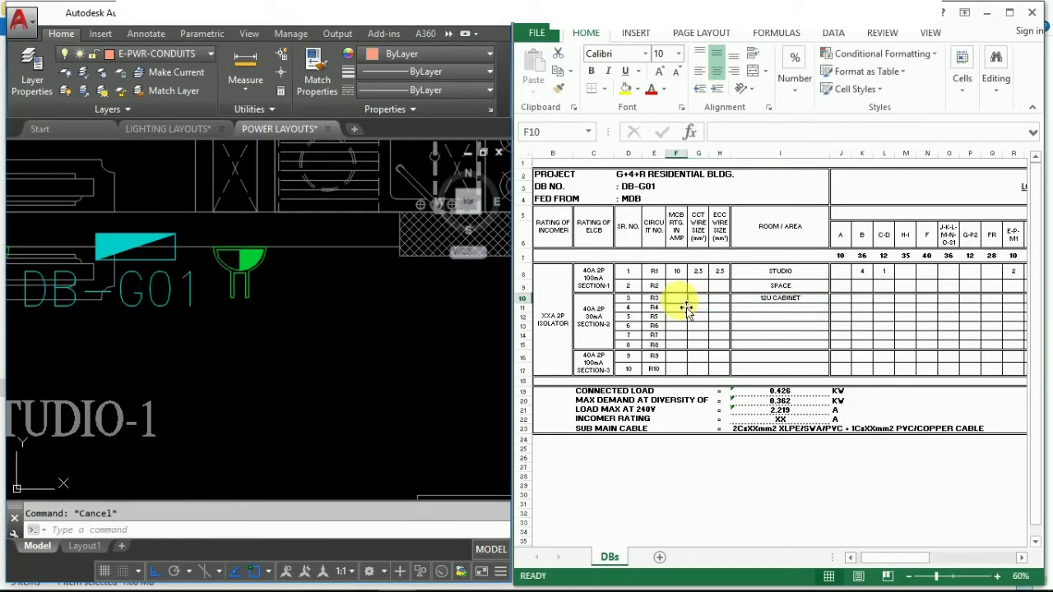
scroll(905, 313, right, 2)
click(979, 298)
text(2)
click(979, 336)
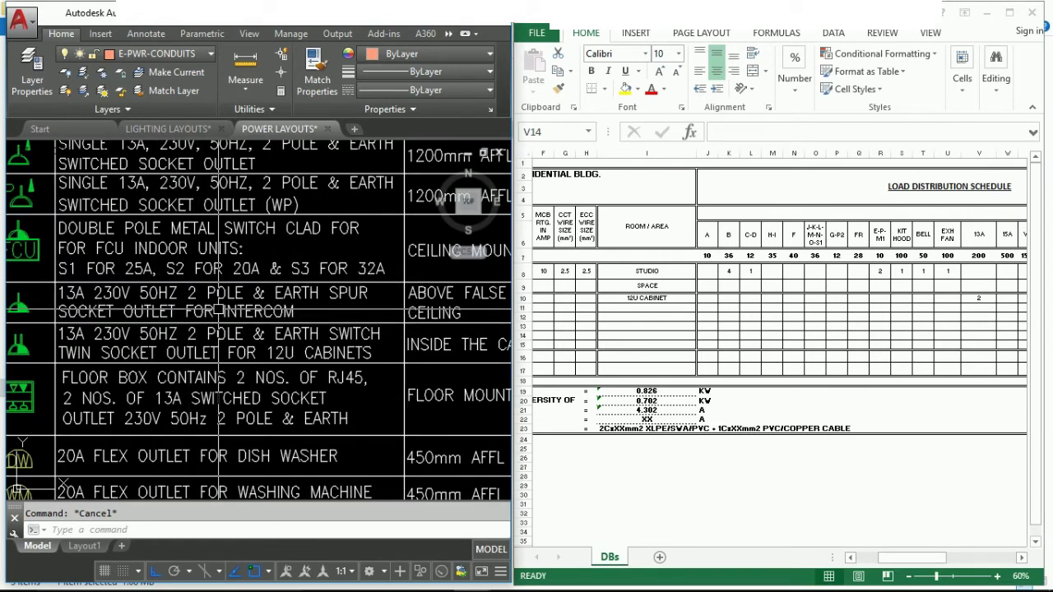
- Give R3 a 20 A MCB, 4.0 mm² circuit and earth wires, and a RADIAL remark
middle_drag(218, 310, 262, 280)
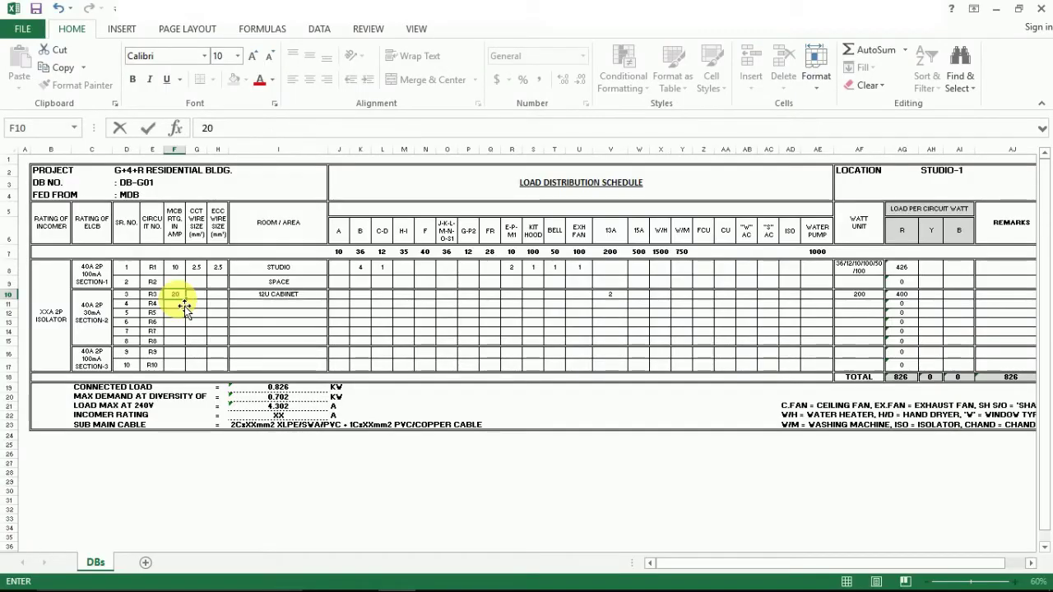
key(Tab)
text(4)
key(Tab)
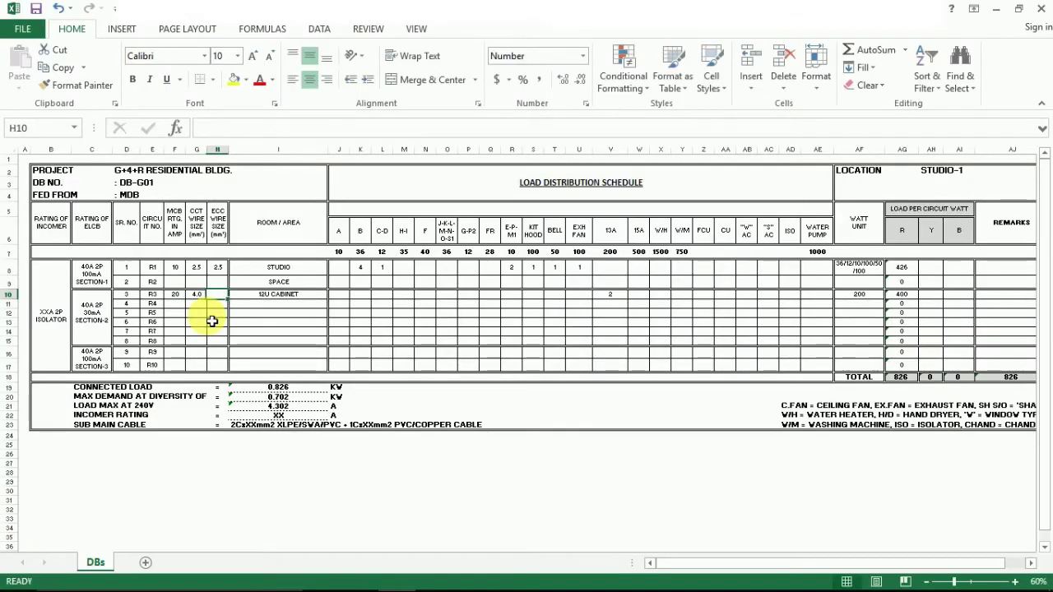
text(4)
click(361, 341)
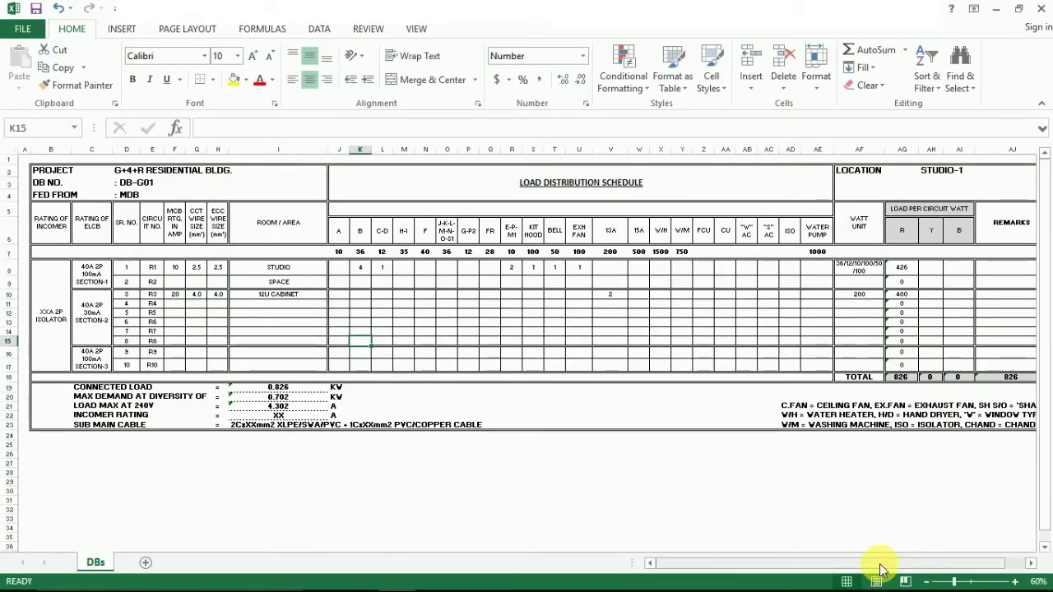
drag(879, 568, 900, 567)
click(961, 294)
text(RADIAL)
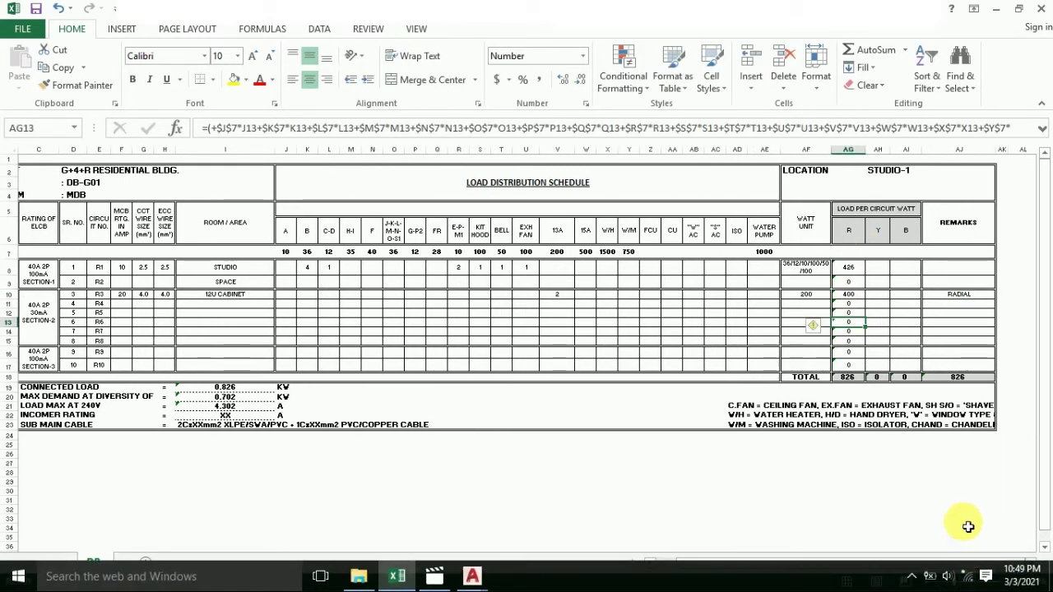
drag(960, 565, 882, 568)
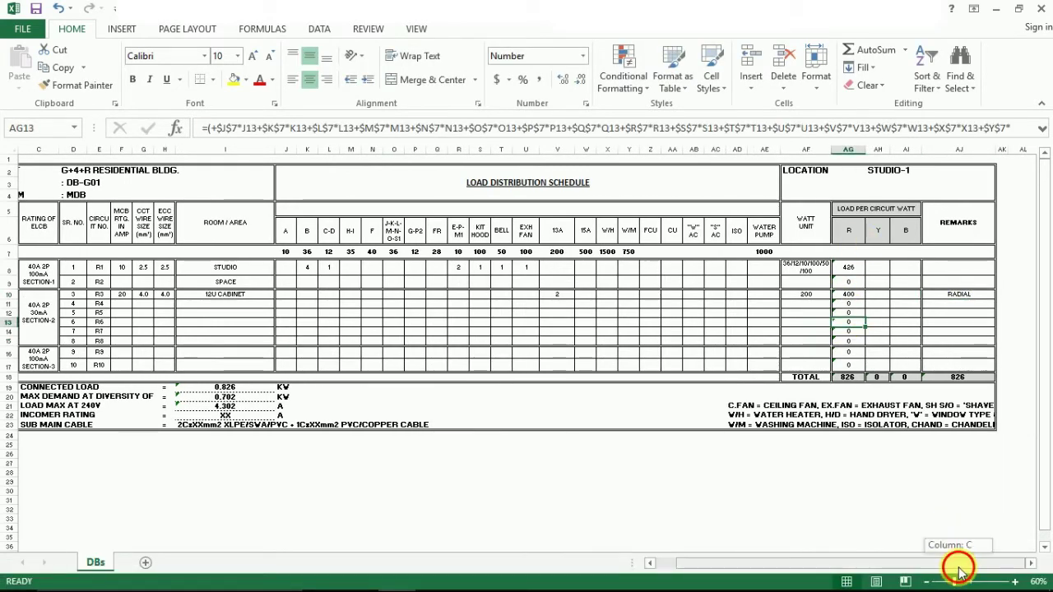
- Place Excel beside the drawing and inspect the circuit arrow near the STUDIO-1 outlet
click(1020, 10)
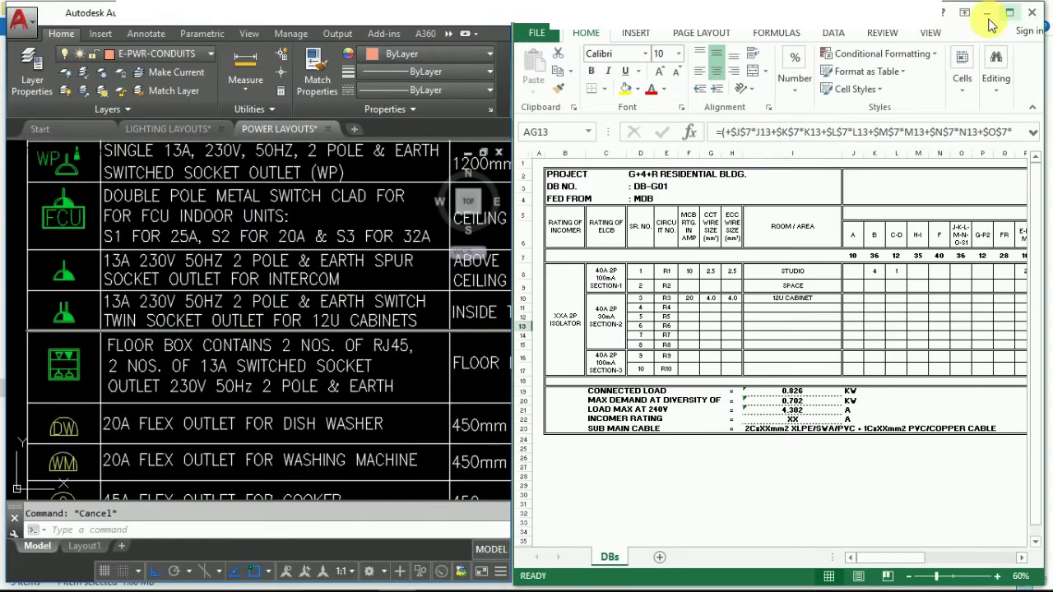
scroll(302, 261, down, 3)
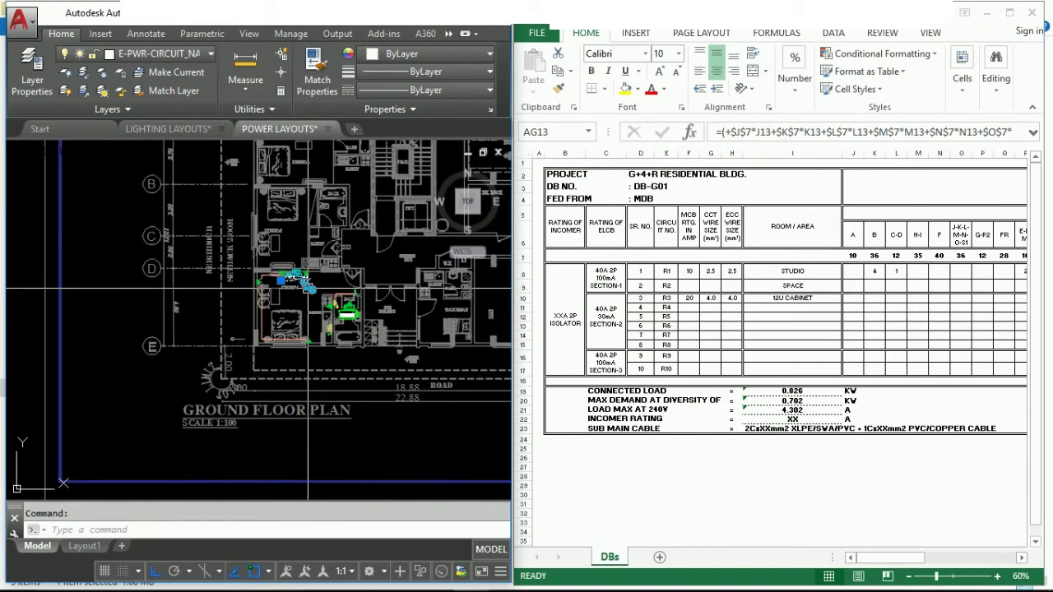
scroll(304, 255, up, 2)
scroll(308, 247, up, 3)
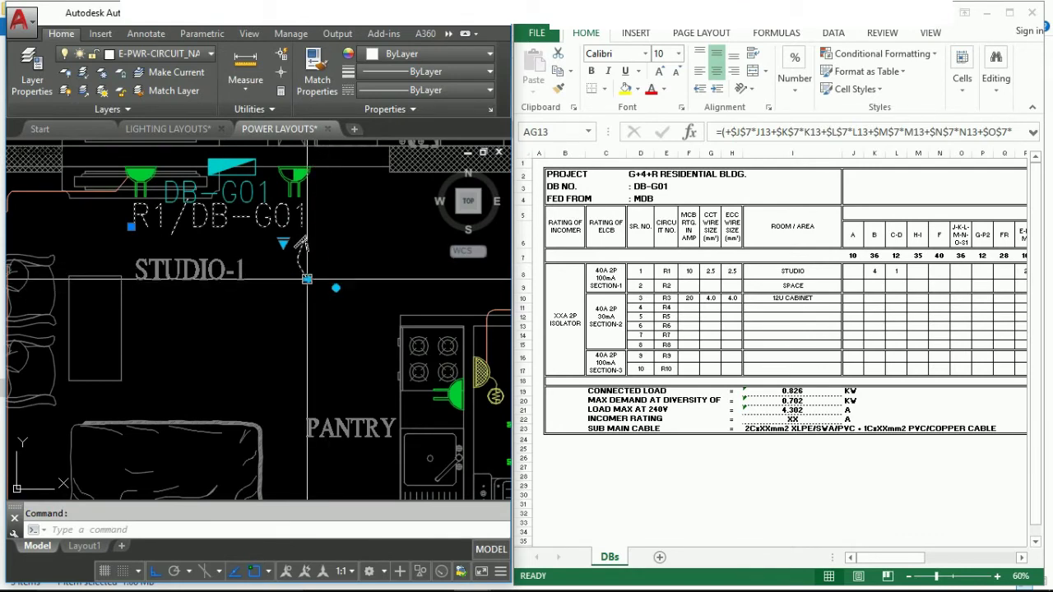
click(336, 288)
key(space)
key(space)
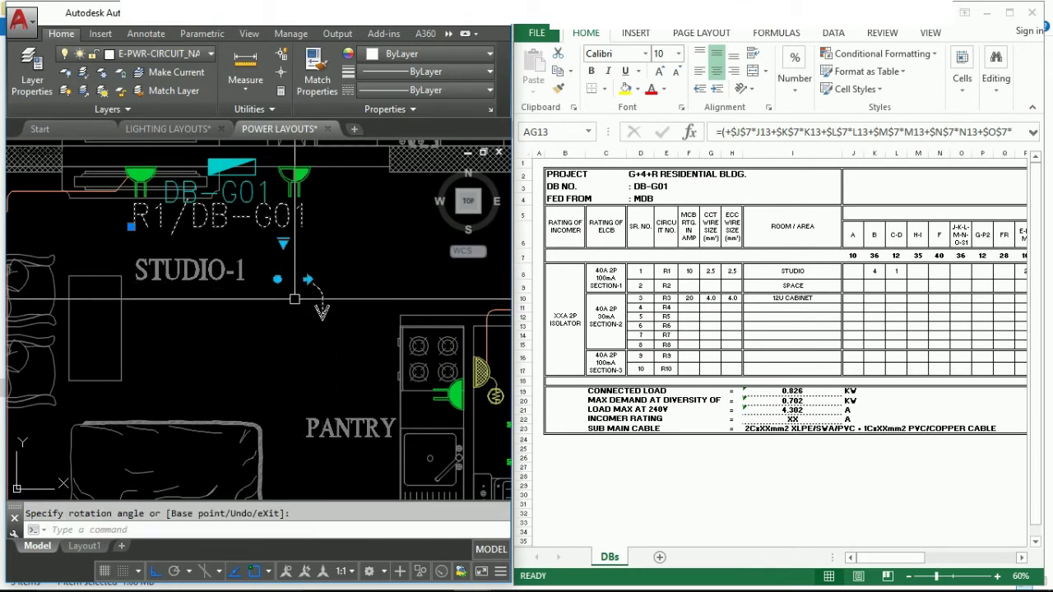
key(Escape)
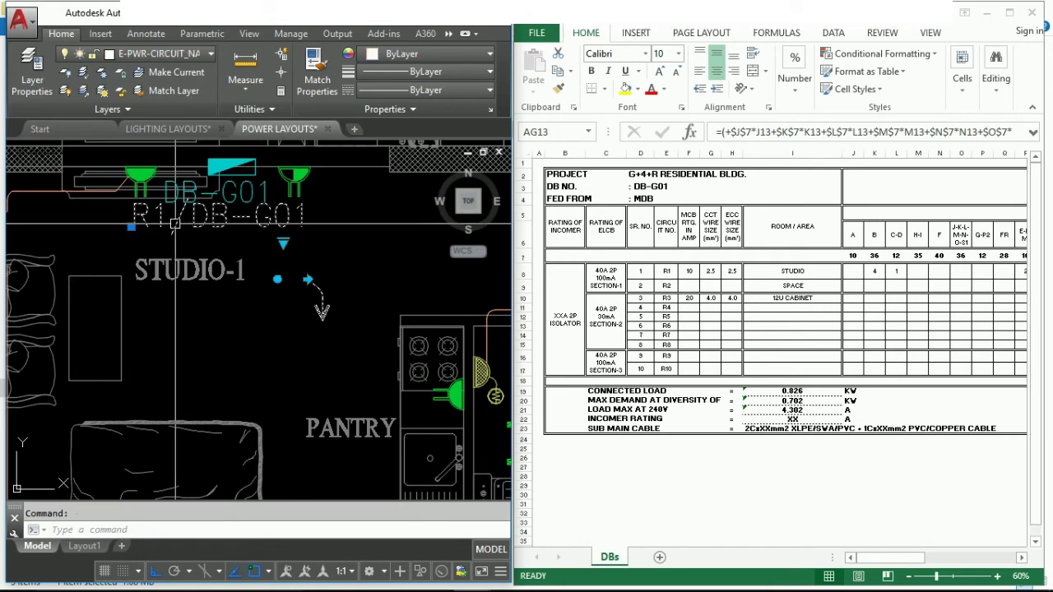
- Move the circuit label beside the cabinet socket and change it to R3/DB-G01
click(132, 227)
click(132, 340)
key(Escape)
key(m)
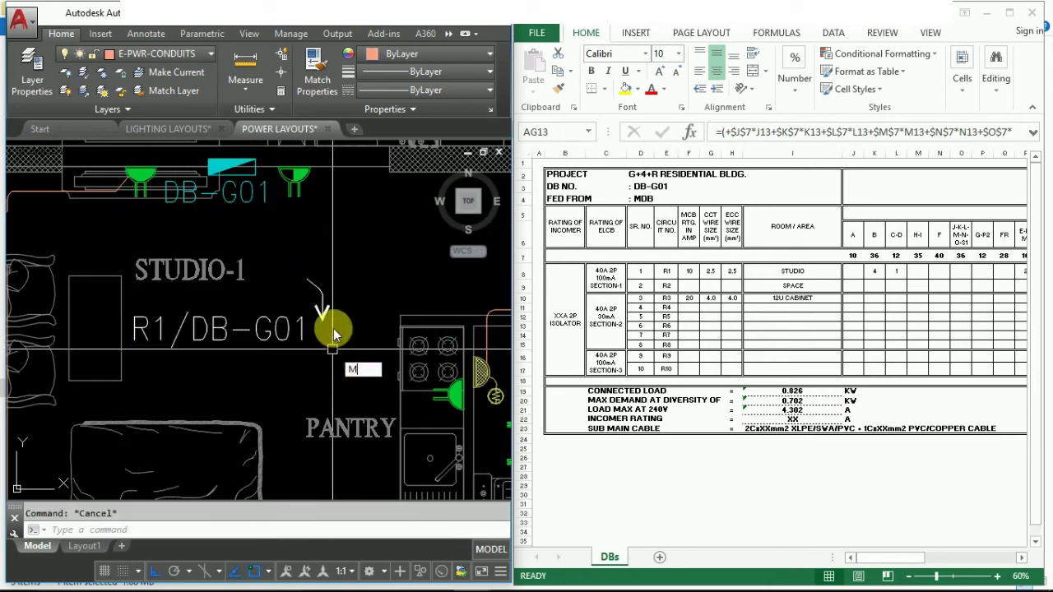
key(space)
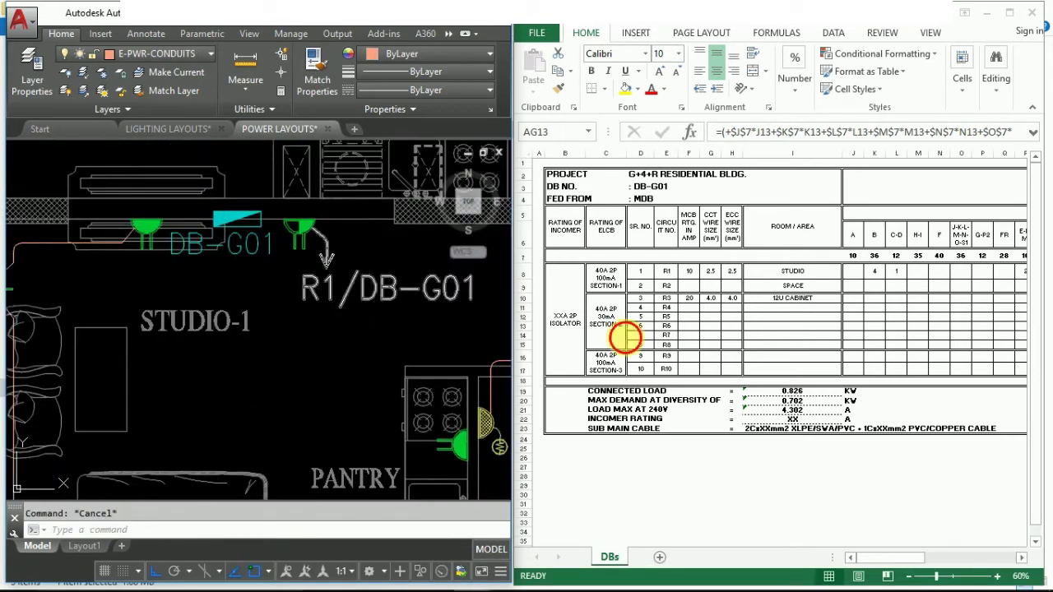
click(335, 298)
double_click(325, 288)
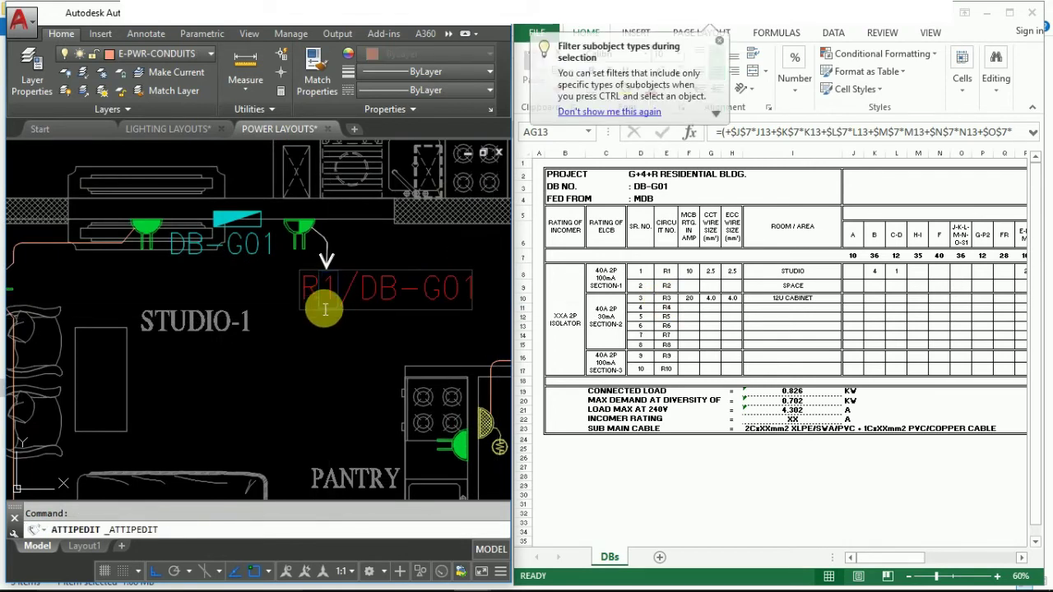
text(3)
key(Return)
- Enter STUDIO as circuit R4's room in the schedule and maximize Excel
scroll(214, 294, down, 2)
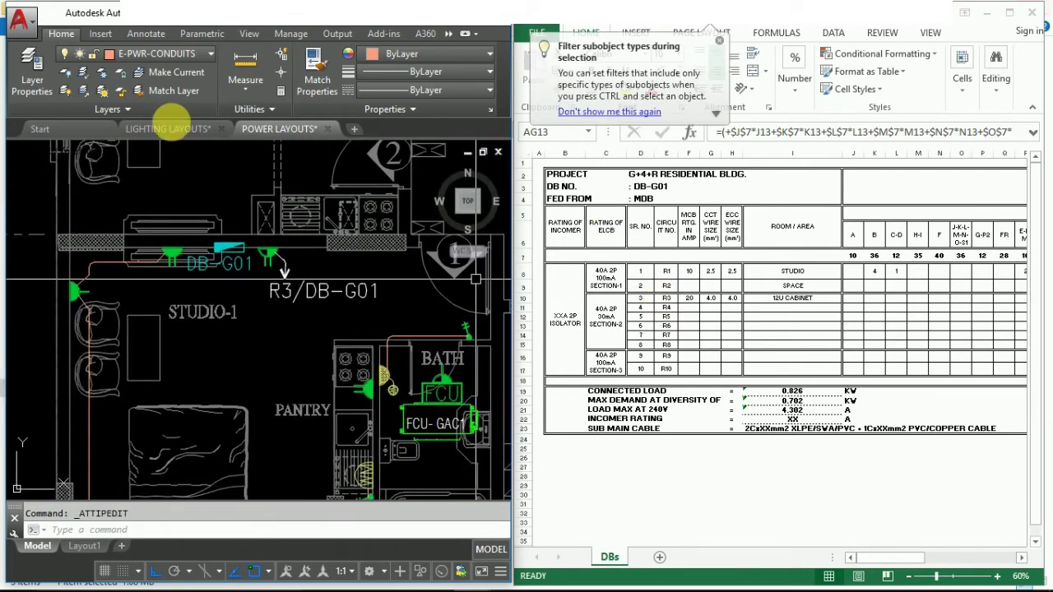
click(522, 115)
click(792, 307)
text(STUDIO)
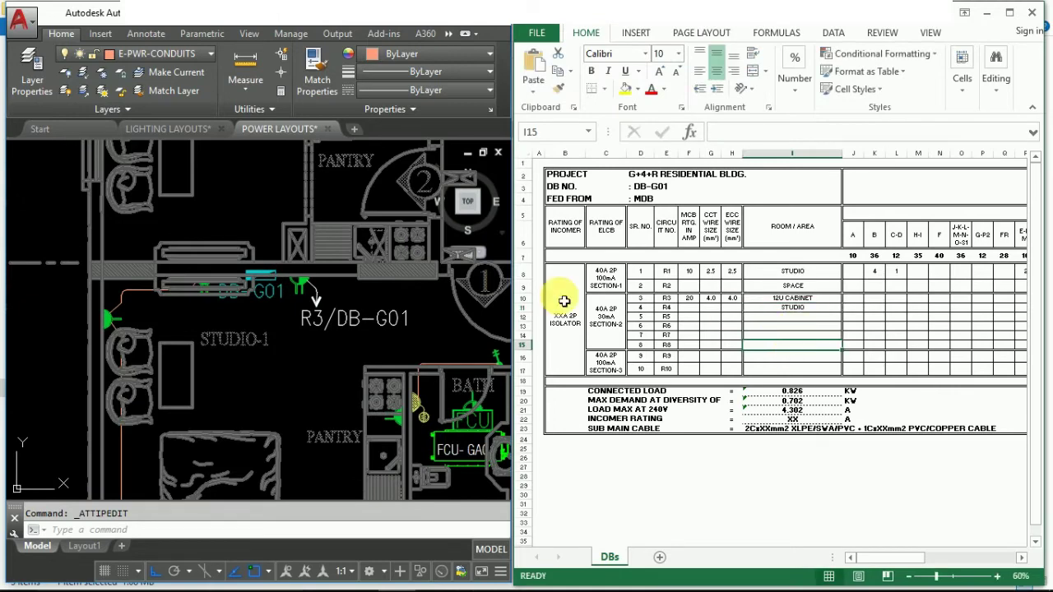
click(962, 360)
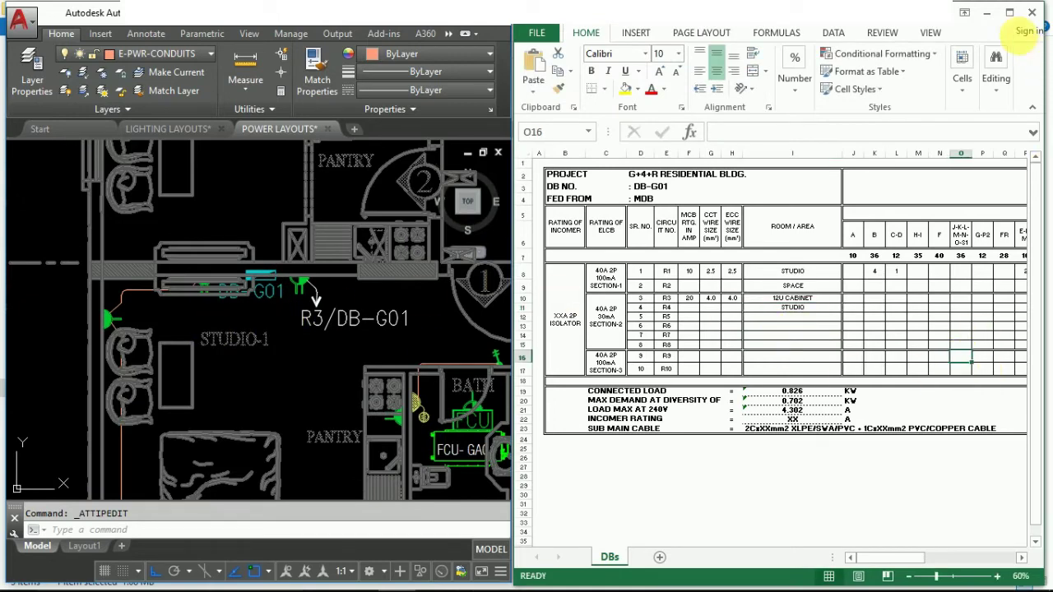
click(1013, 13)
- Give circuit R4 four 13A outlets, 200 W per unit, and a RADIAL remark
click(614, 313)
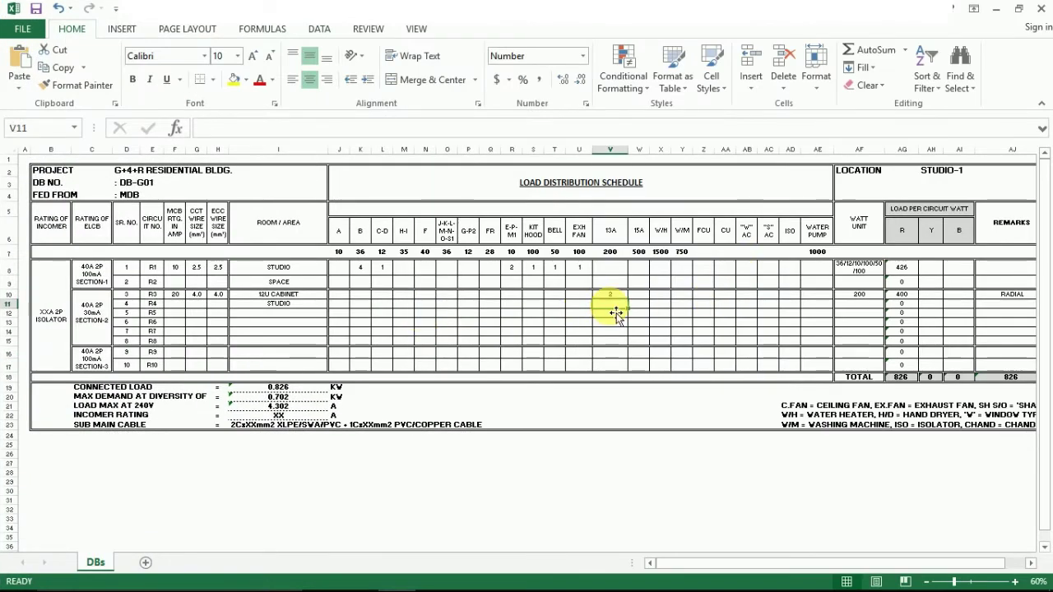
text(4)
click(663, 341)
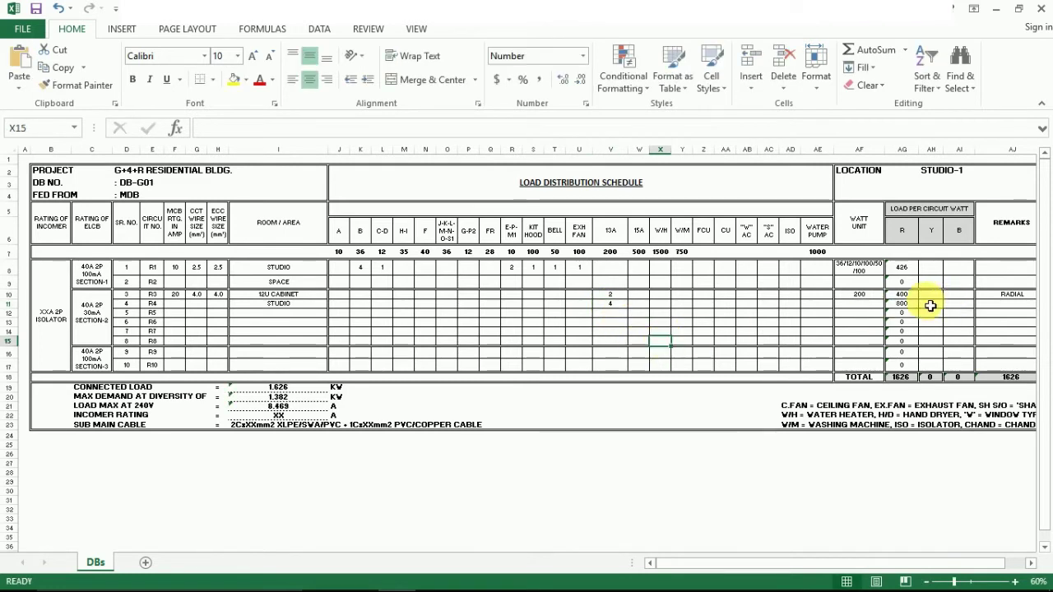
click(864, 308)
text(200)
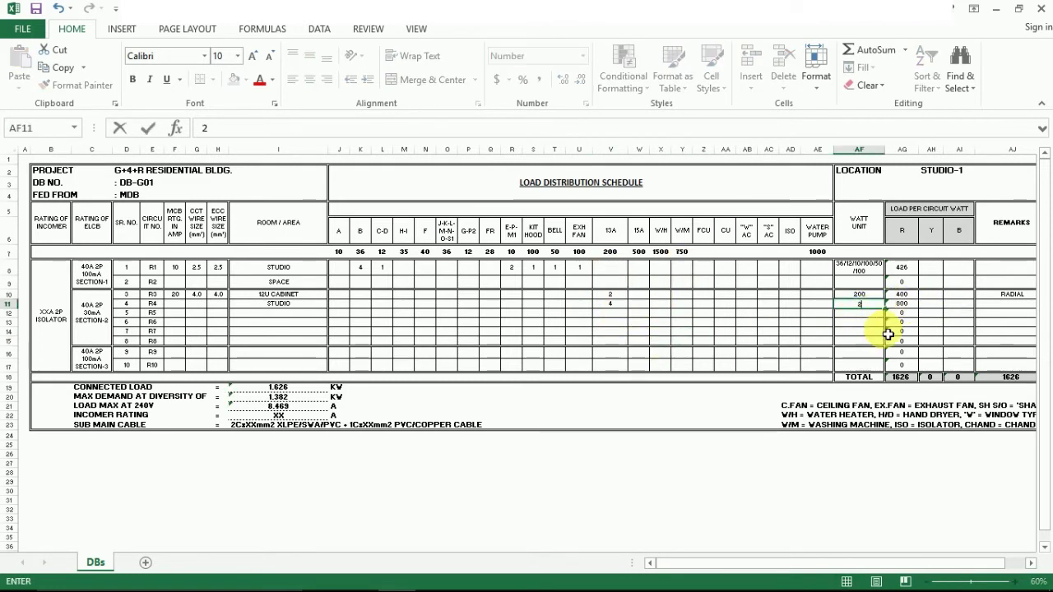
click(888, 331)
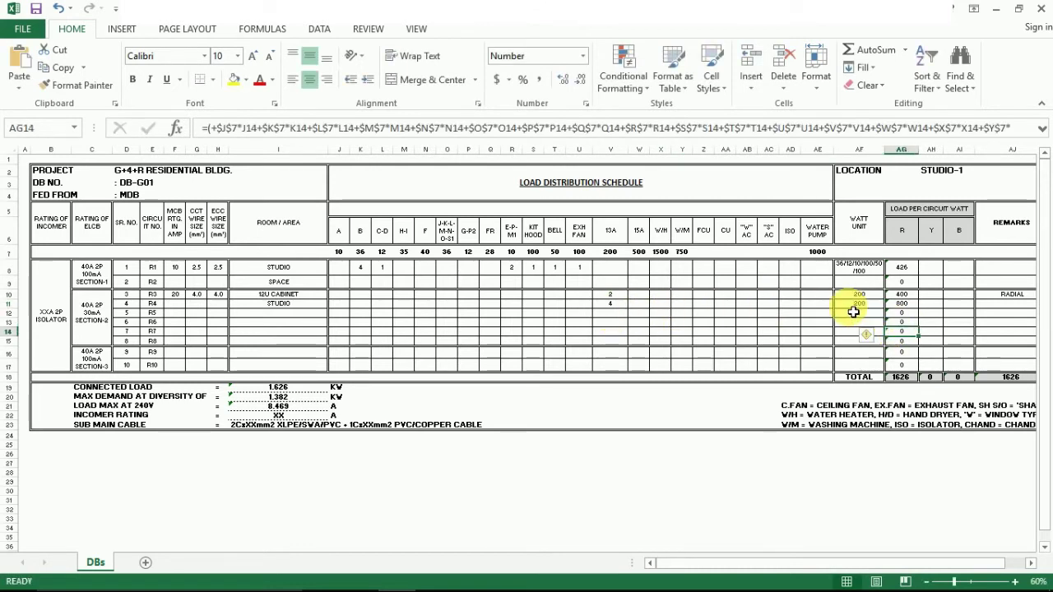
click(999, 309)
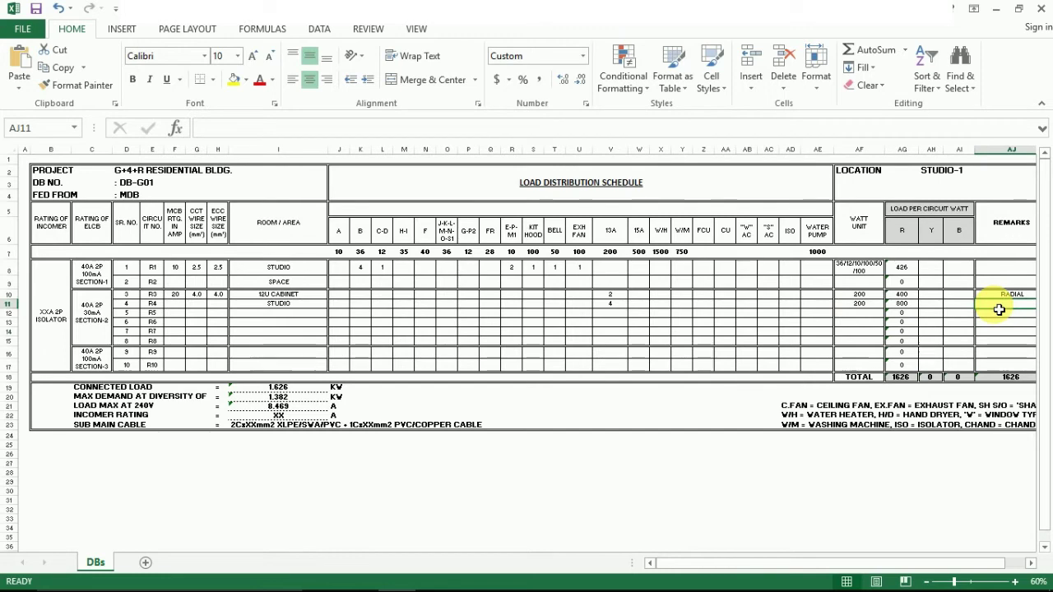
text(RI)
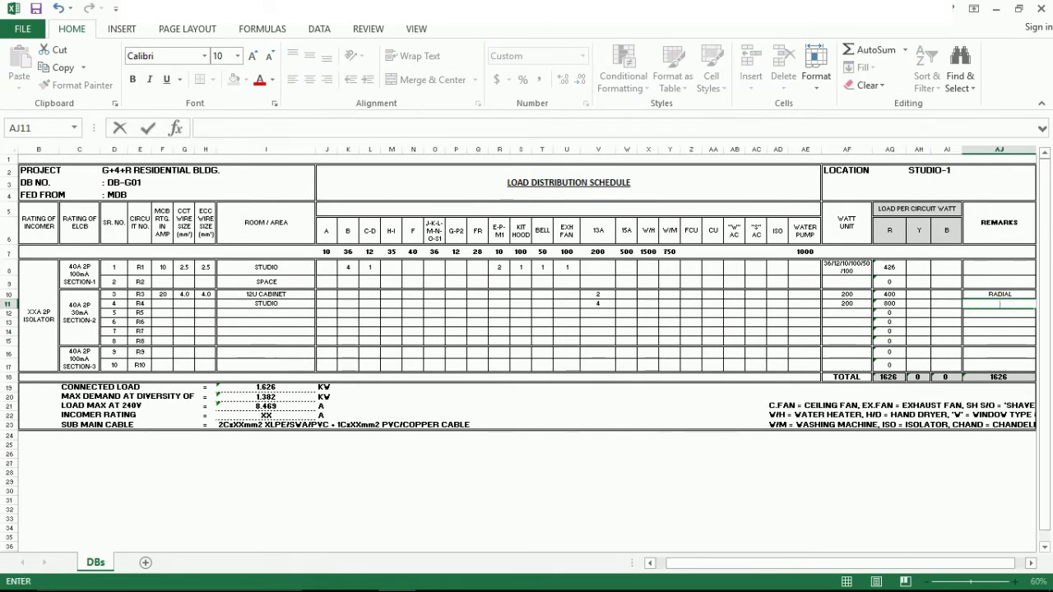
click(778, 366)
- Set R4's MCB rating to 20 A with 4.0 mm² circuit and earth wires
click(187, 310)
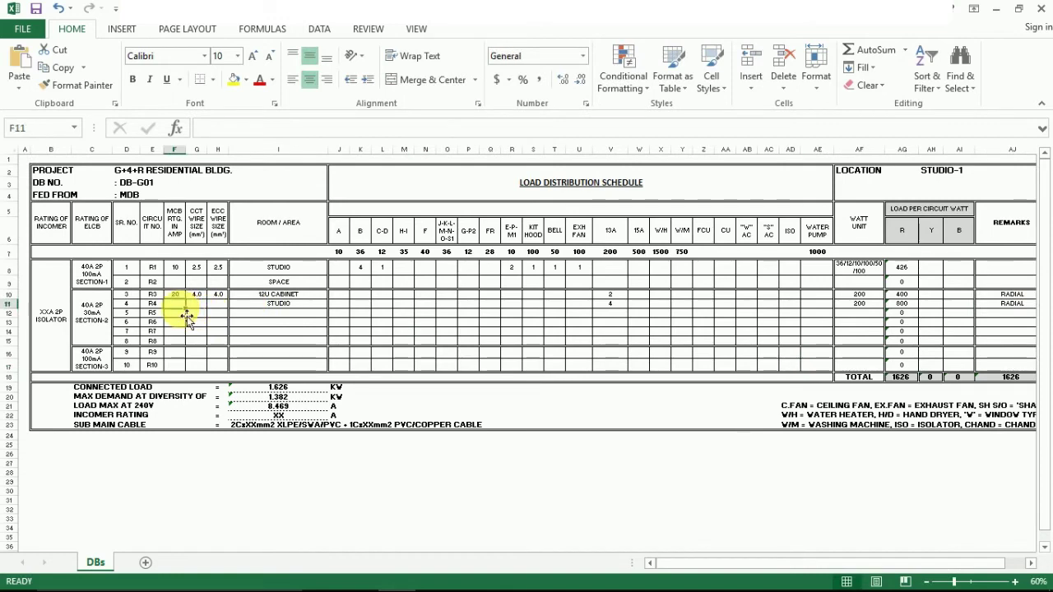
text(20)
key(Tab)
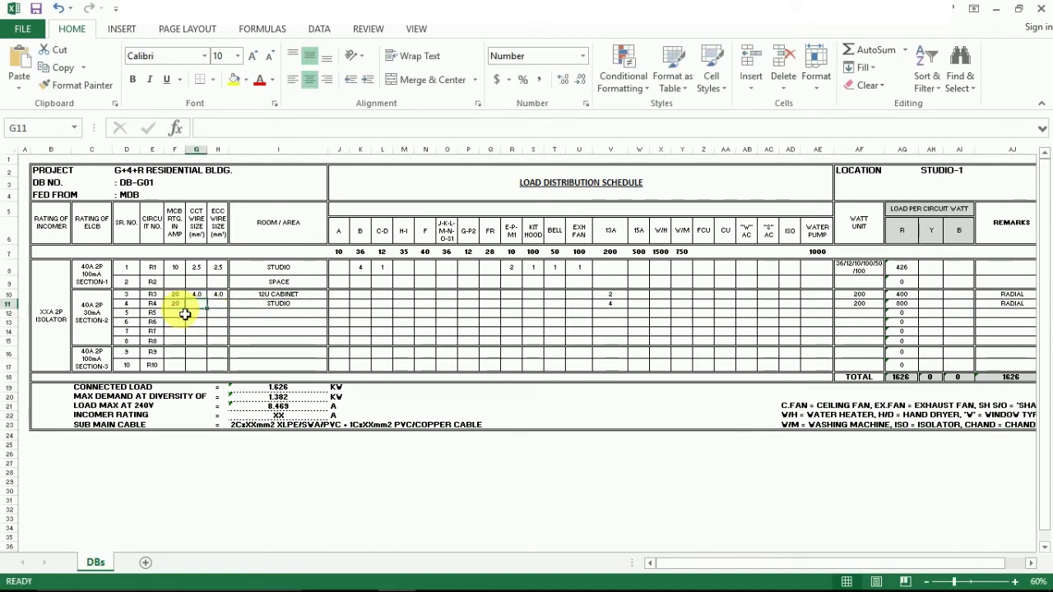
text(4)
key(Tab)
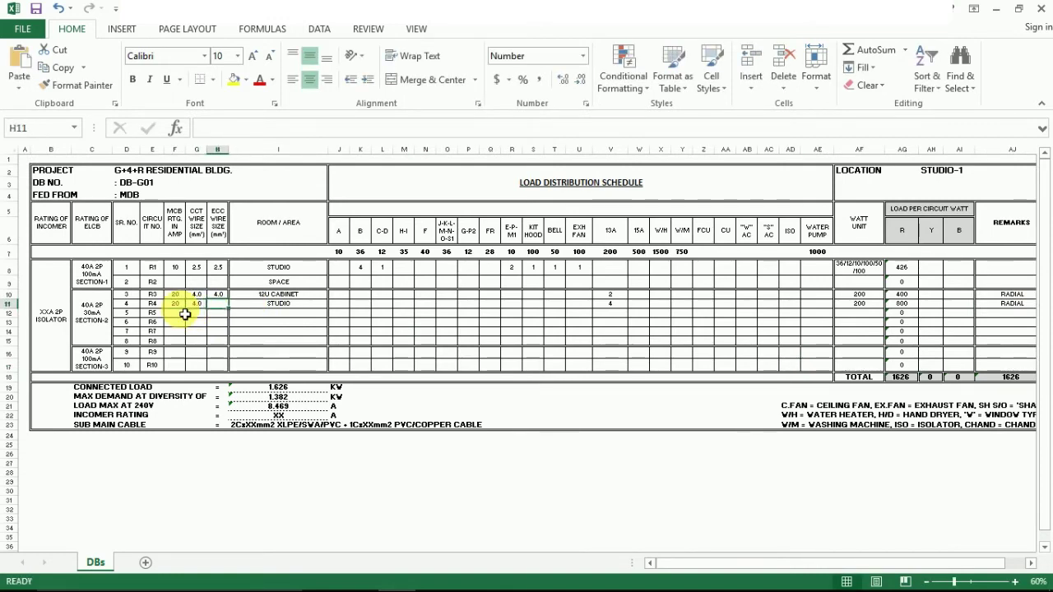
text(4)
key(Tab)
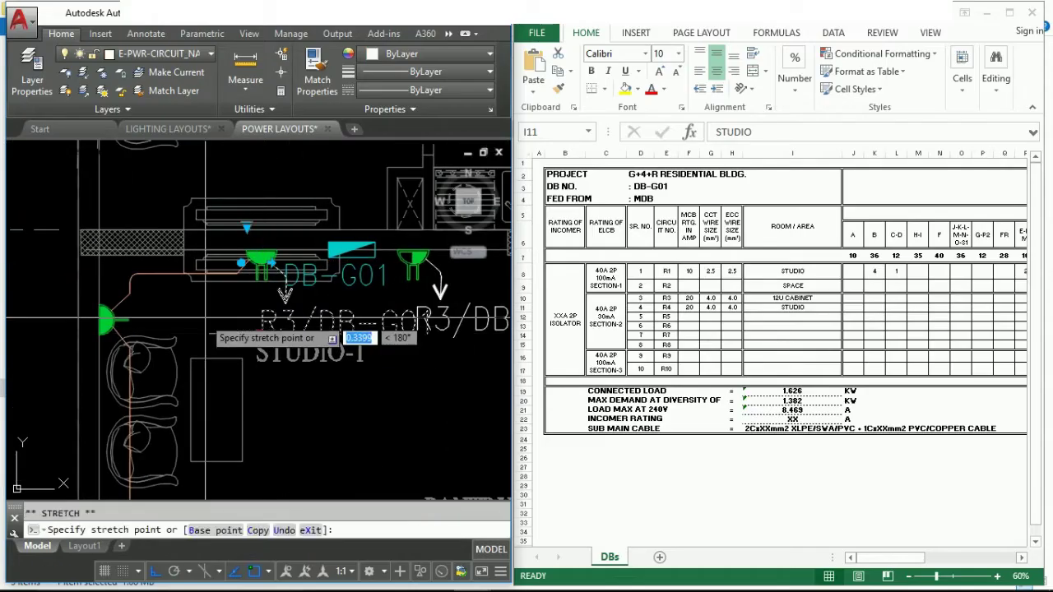
double_click(206, 332)
- Retype the STUDIO-1 circuit label as R4/DB-G01 and bring the pantry area into view
text(R4/DB-G01)
key(Return)
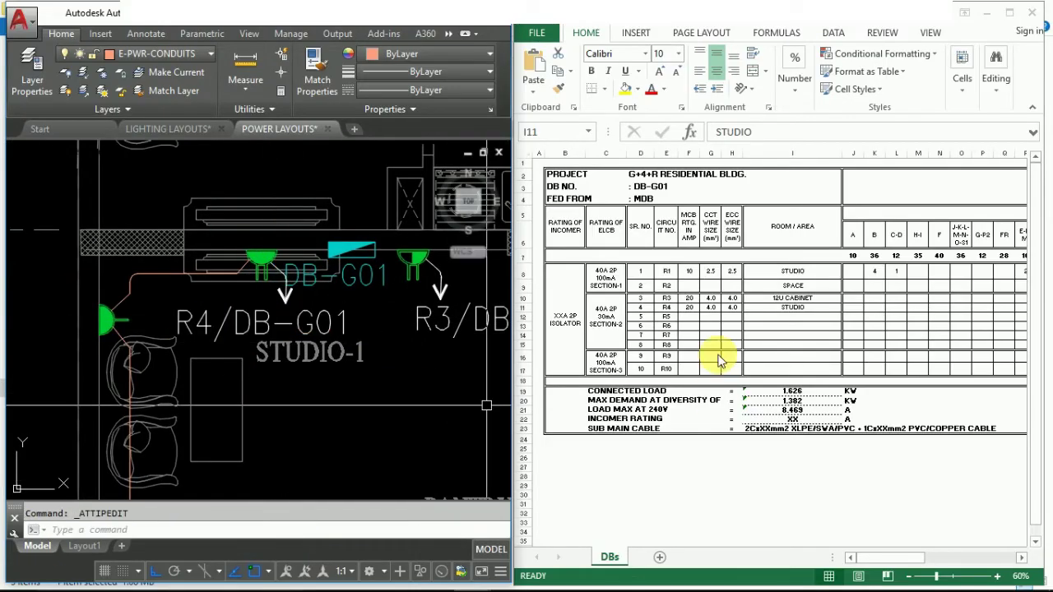
scroll(247, 329, down, 3)
scroll(288, 333, down, 2)
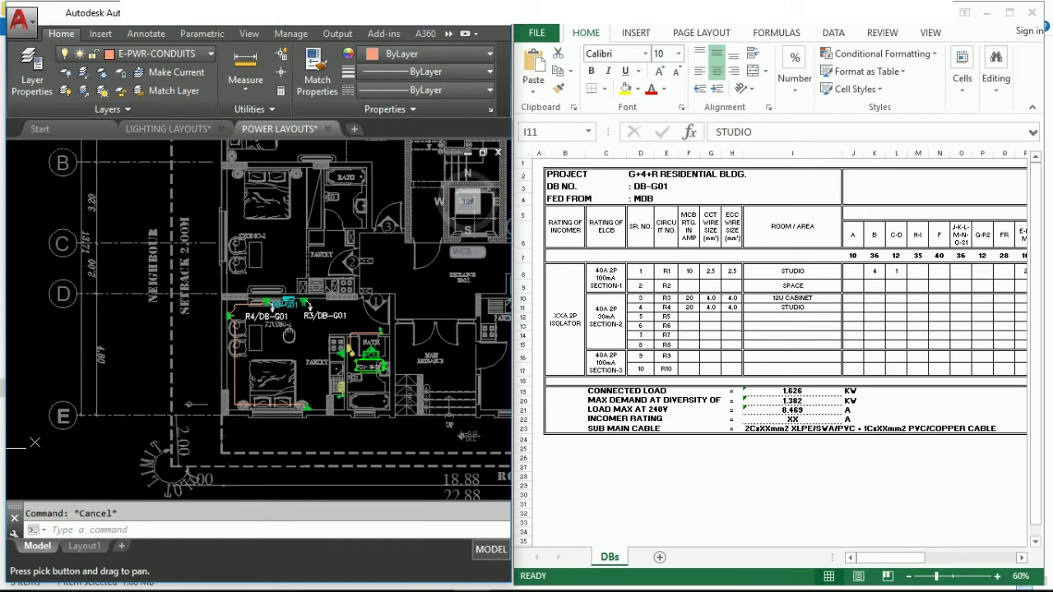
scroll(354, 412, up, 3)
scroll(362, 428, up, 3)
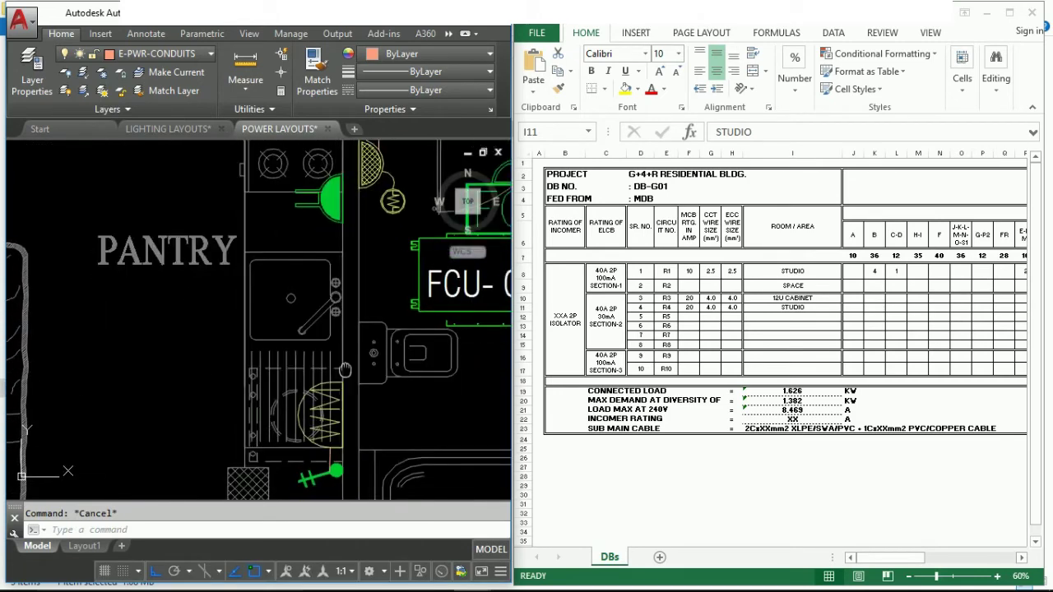
drag(370, 428, 368, 476)
middle_drag(345, 272, 348, 332)
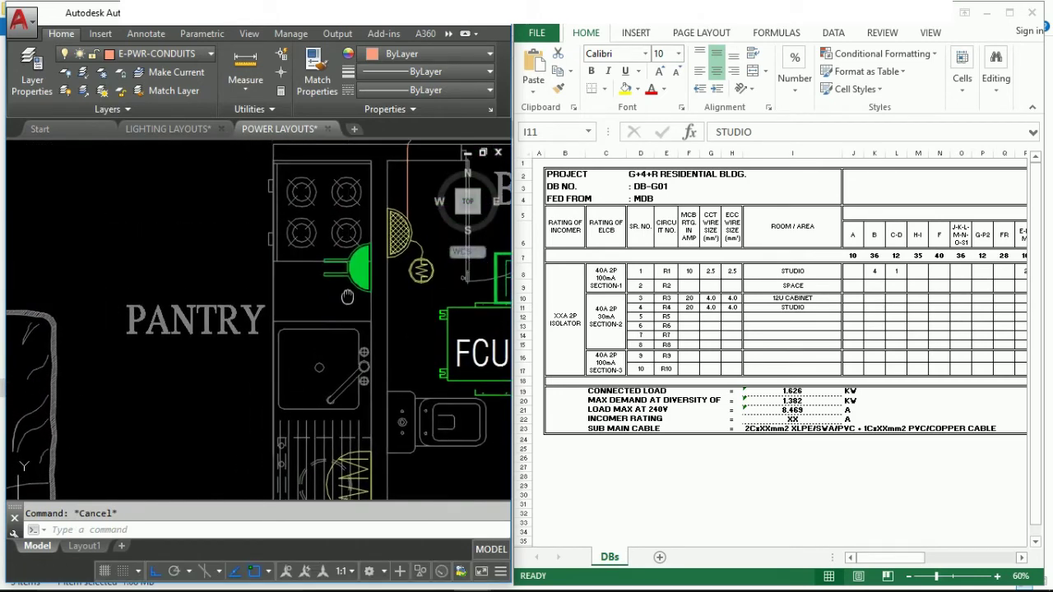
scroll(348, 332, down, 3)
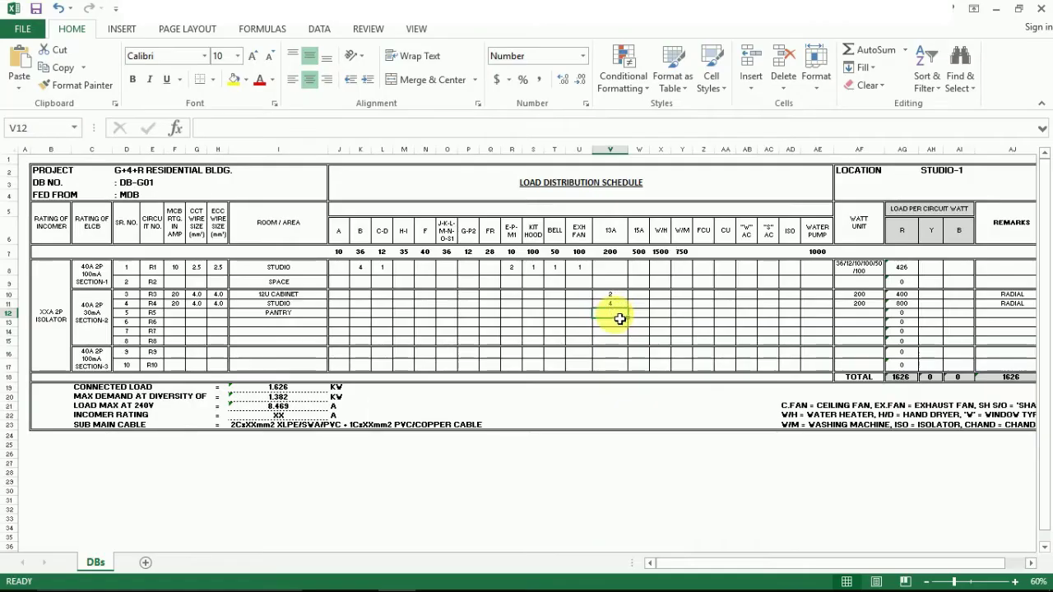
text(2)
- Give circuit R5 PANTRY 200 W per unit and a RADIAL remark
click(662, 350)
click(860, 314)
text(200)
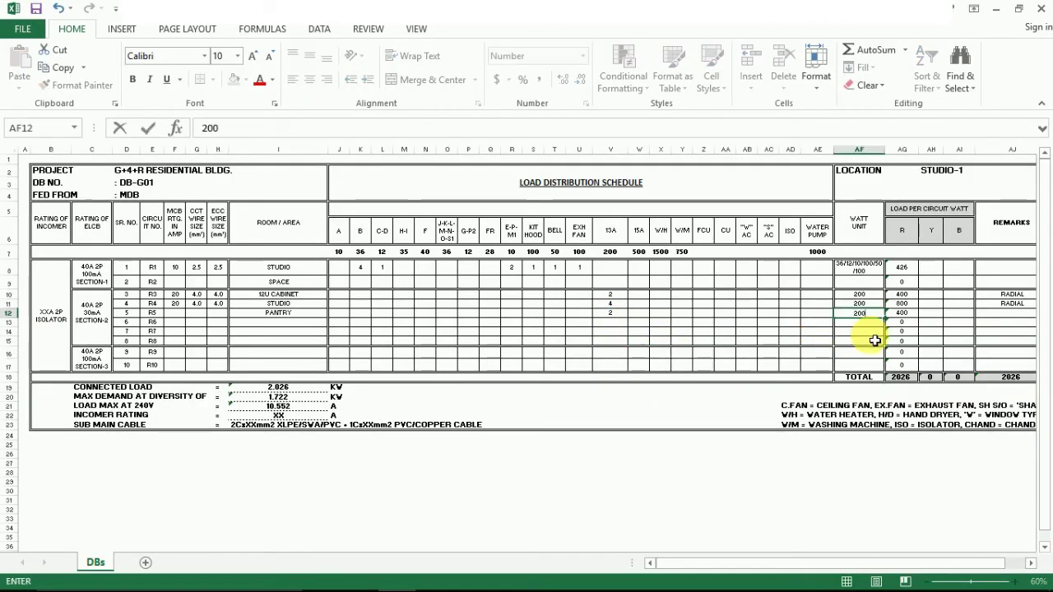
click(993, 313)
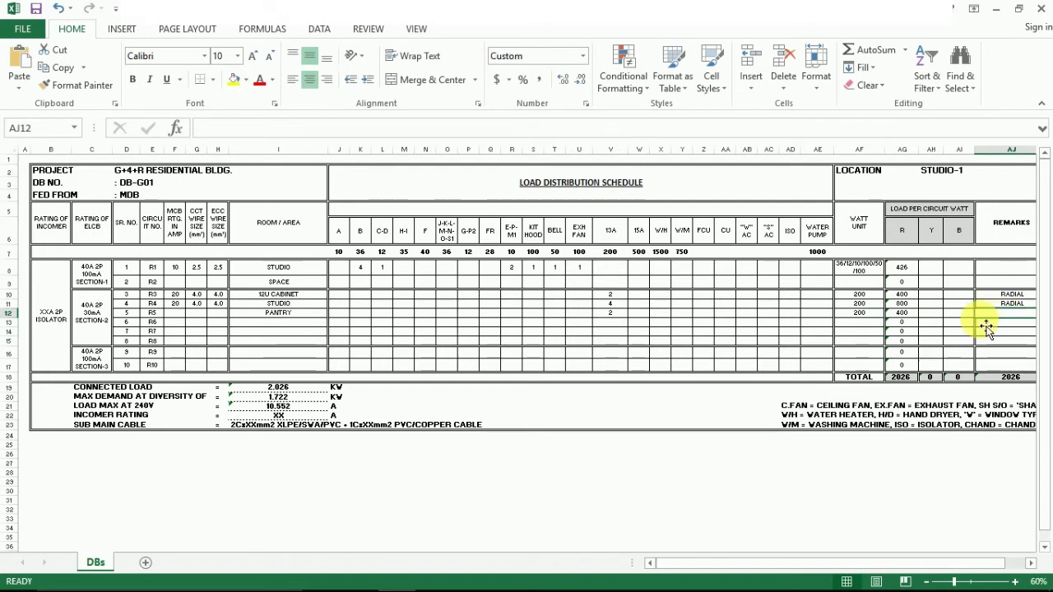
text(R)
- Set R5's MCB to 20 A with 4.0 mm² wires and label the pantry circuit R5/DB-G01
click(169, 314)
text(20)
key(Tab)
key(Tab)
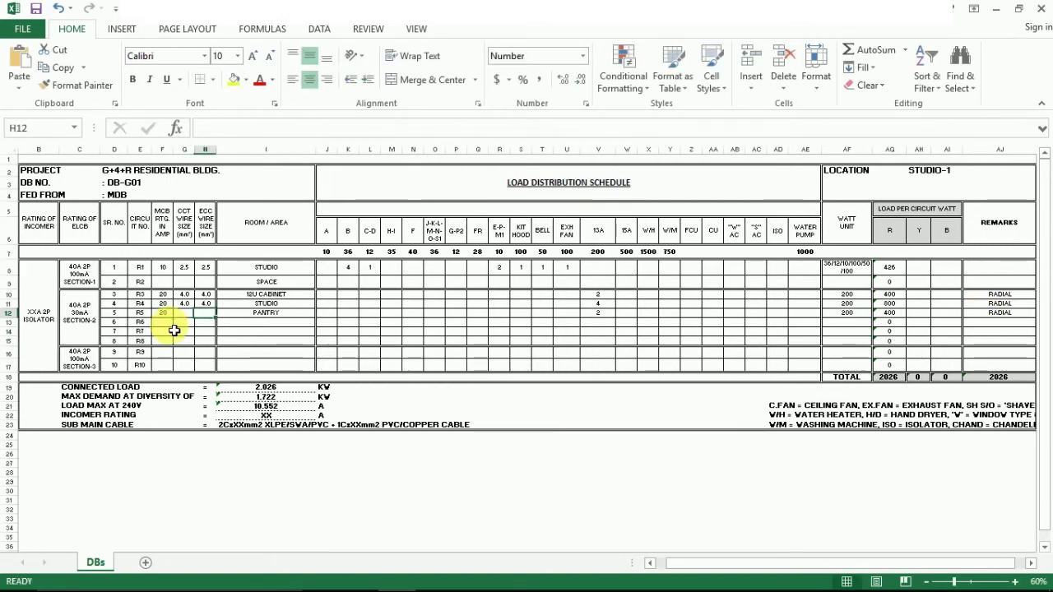
key(Left)
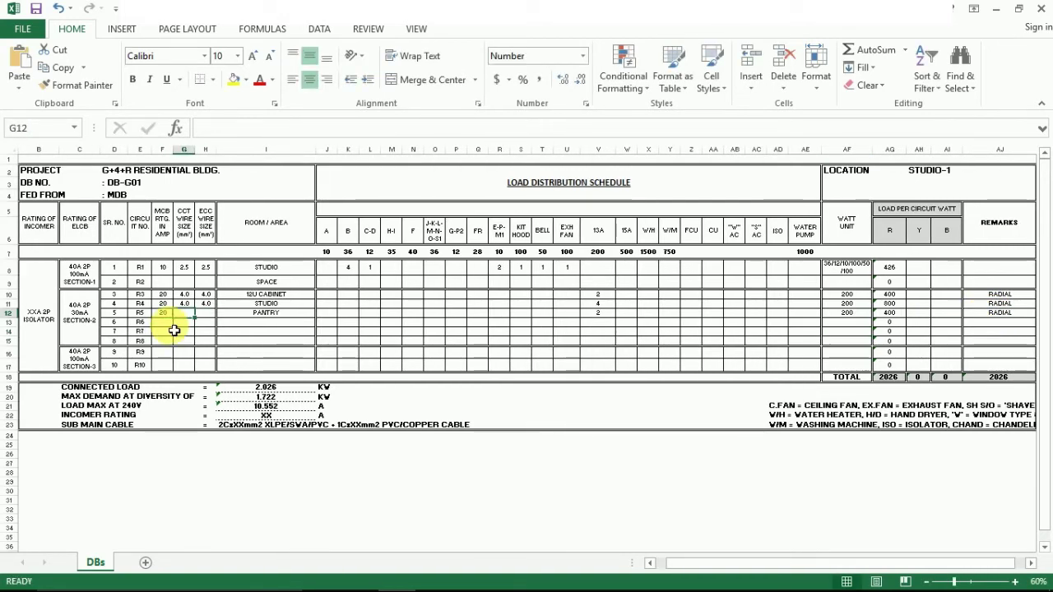
text(4)
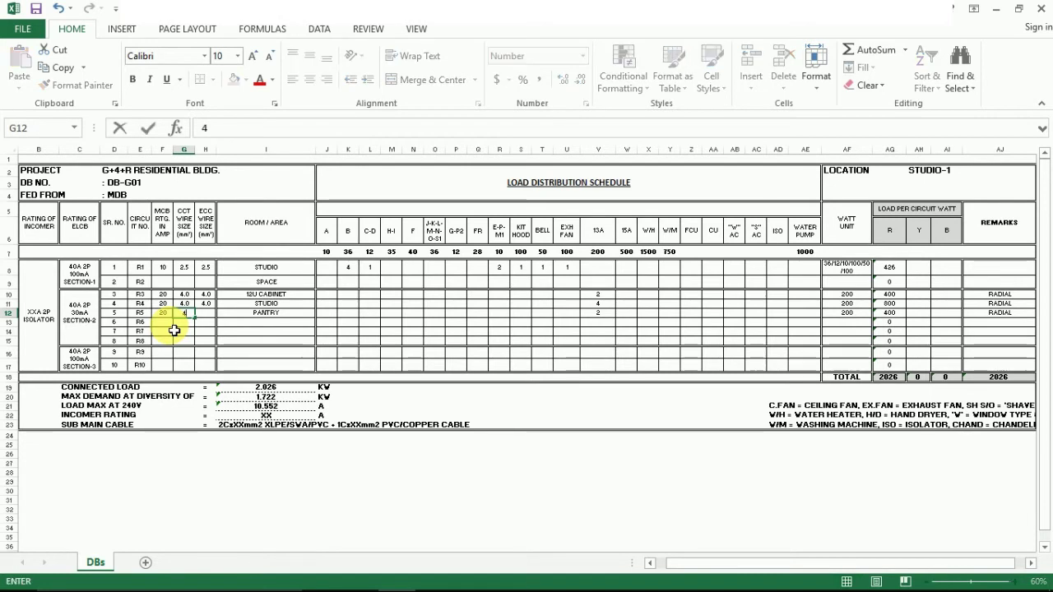
key(Right)
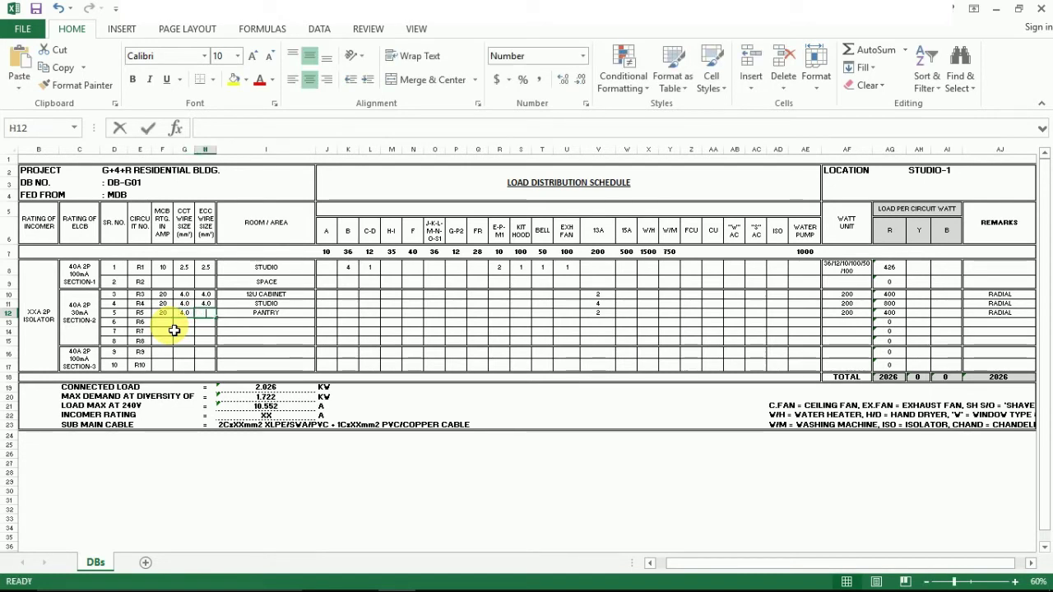
text(4)
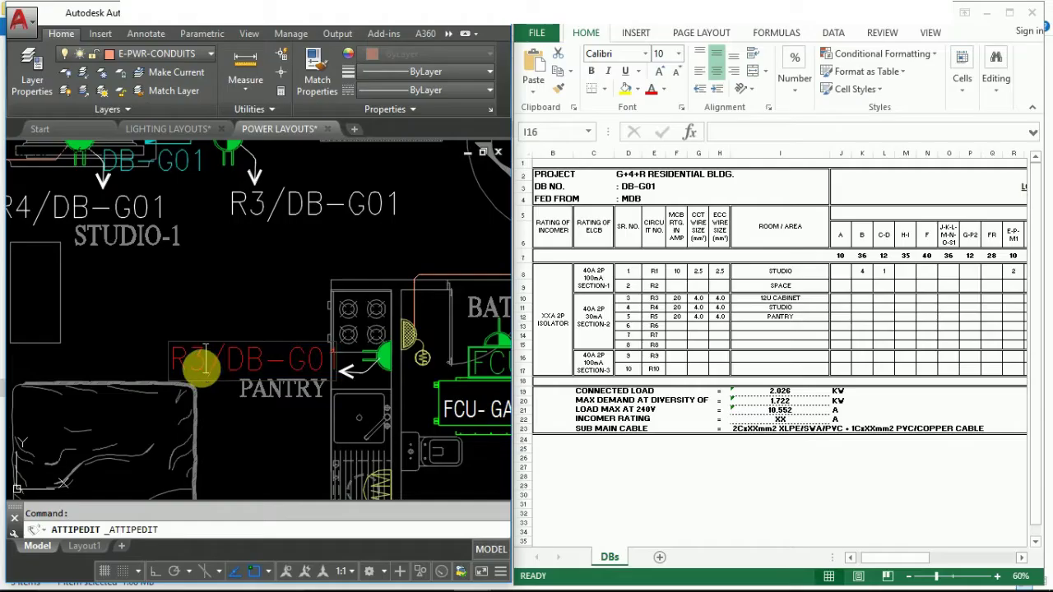
text(5)
key(Return)
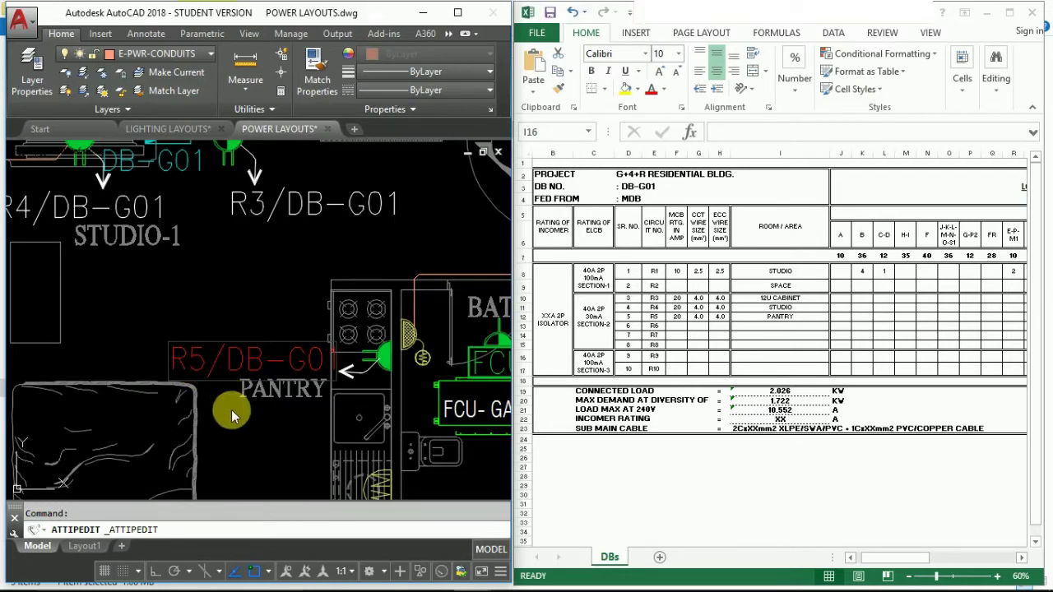
scroll(247, 411, down, 2)
key(Escape)
scroll(477, 342, up, 3)
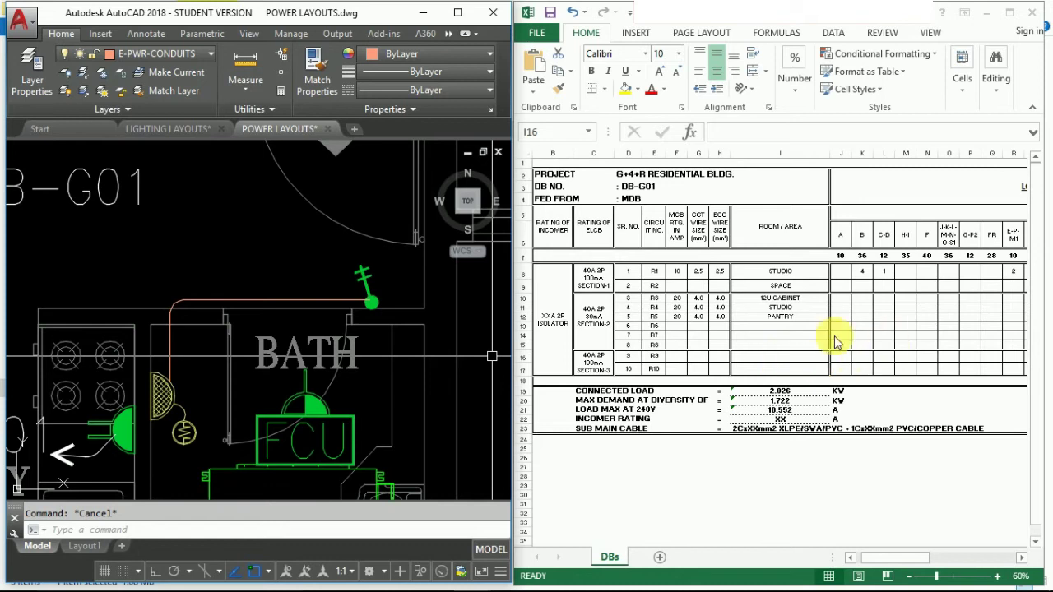
- Enter circuit R6 as BATH with one 1500 W water heater and 4.0 mm² wires
click(776, 332)
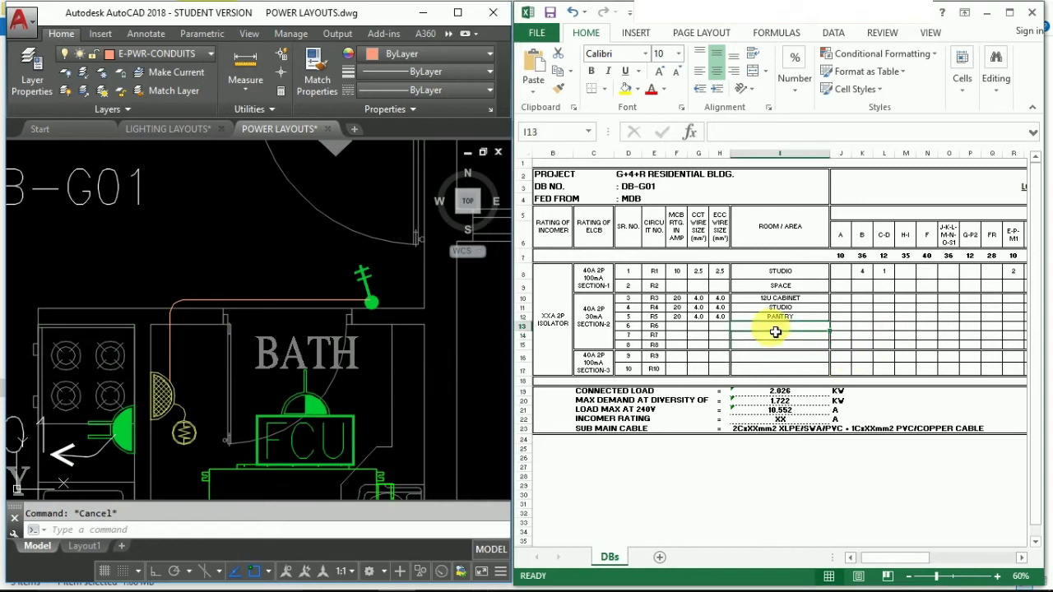
text(BATH)
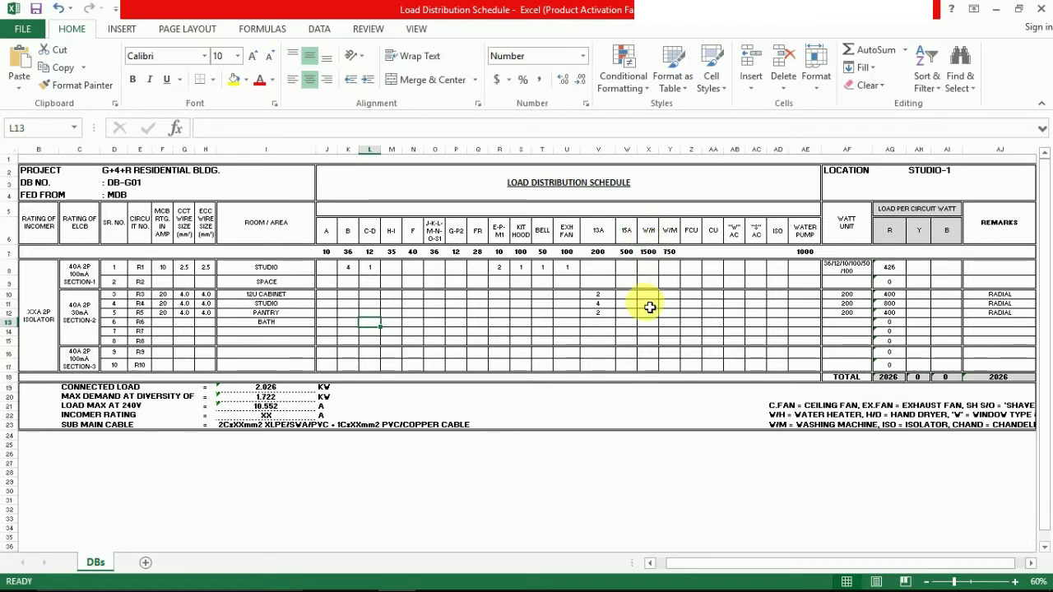
click(647, 324)
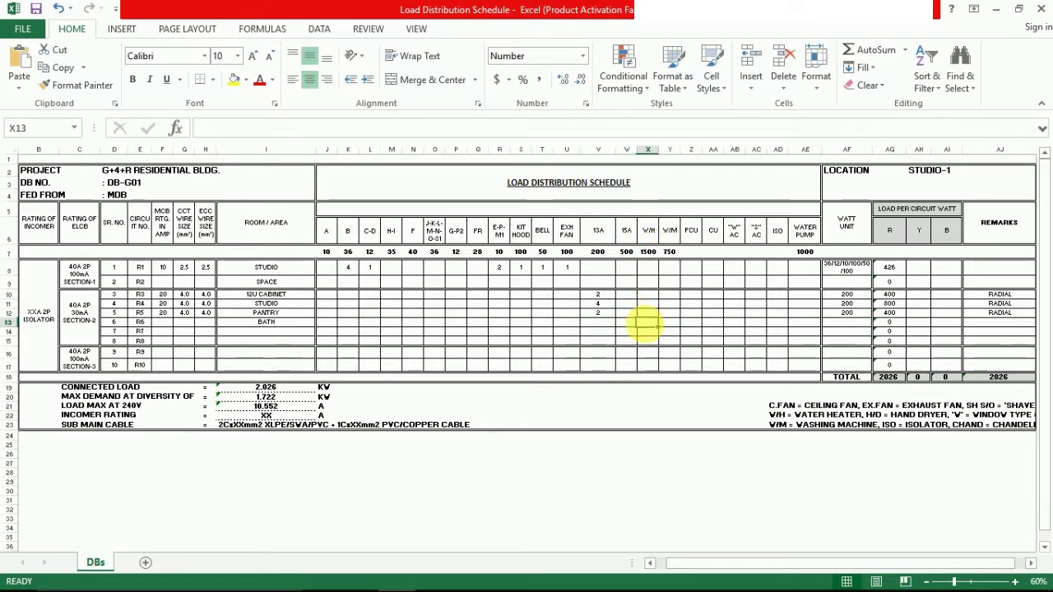
text(1)
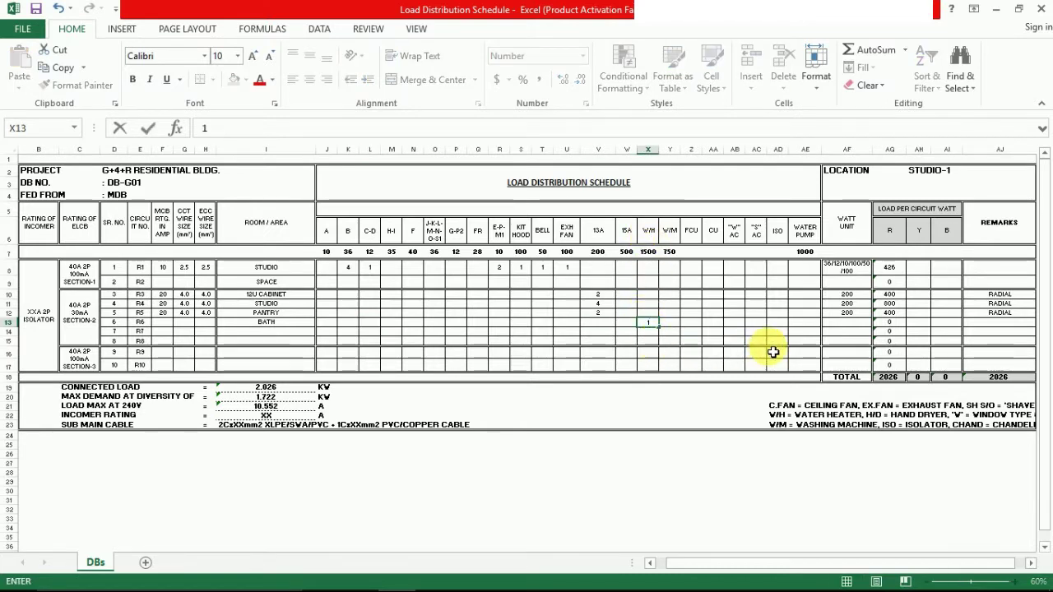
click(773, 352)
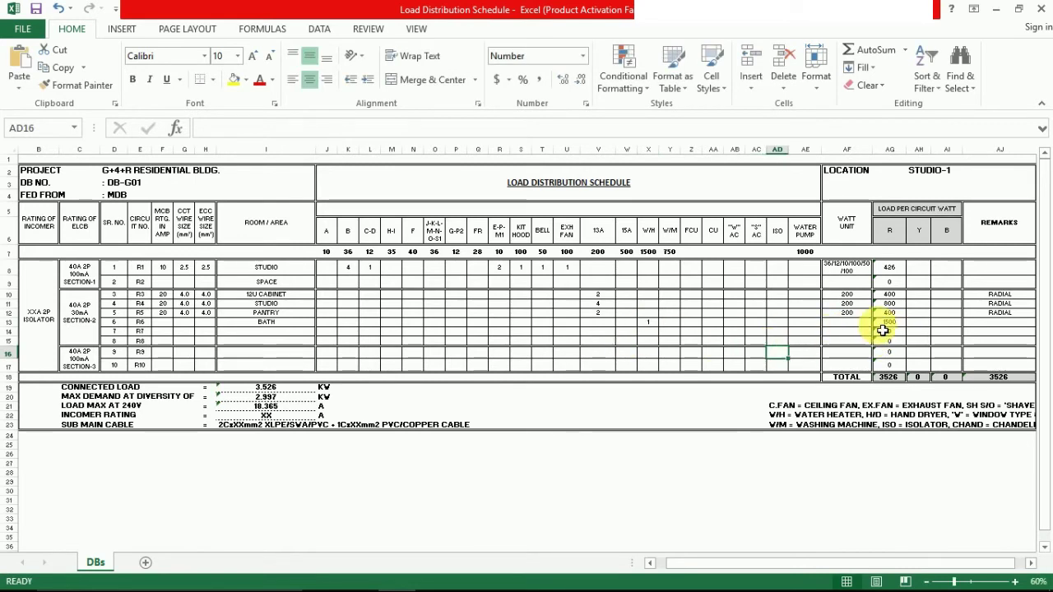
click(858, 324)
text(1500)
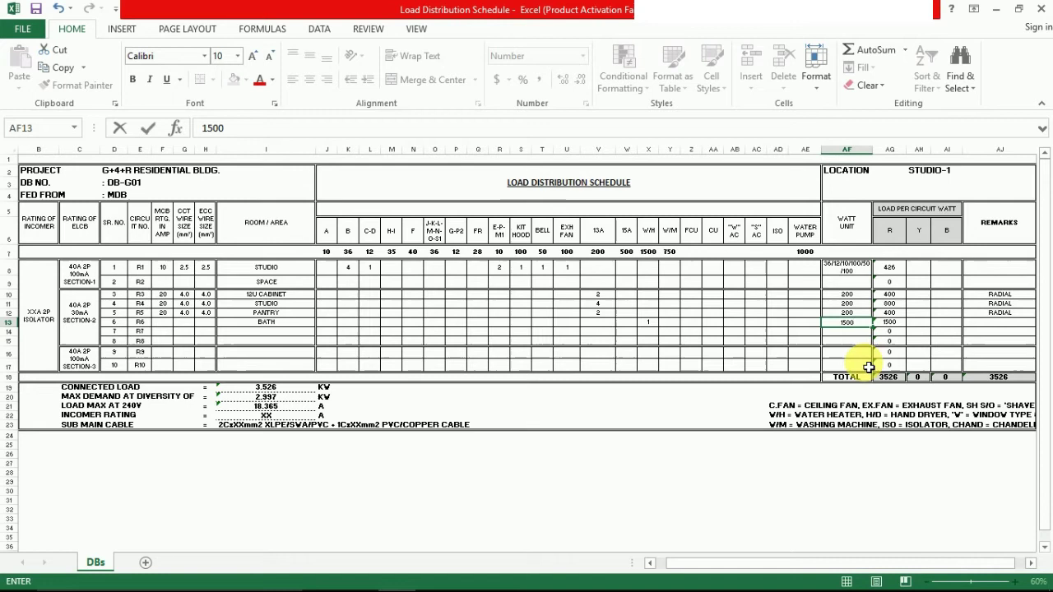
click(869, 365)
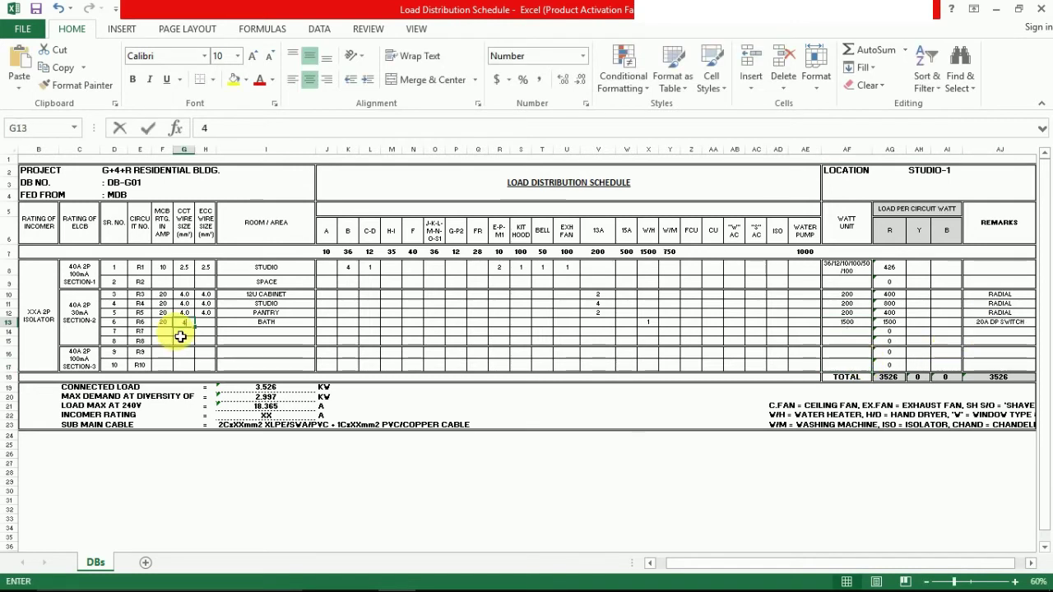
key(Tab)
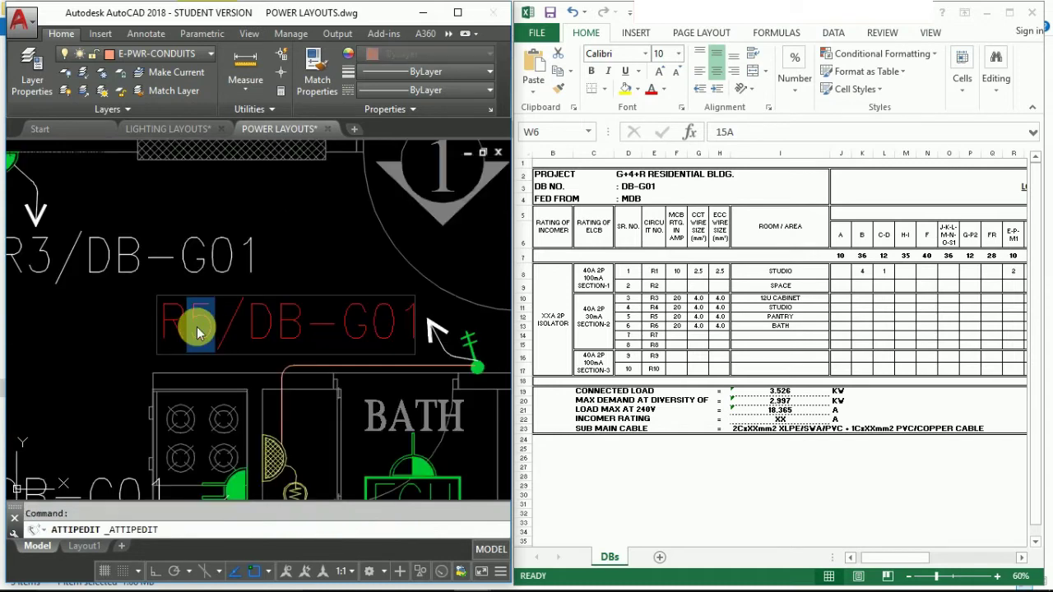
- Confirm the R6/DB-G01 circuit label for the bath
key(Return)
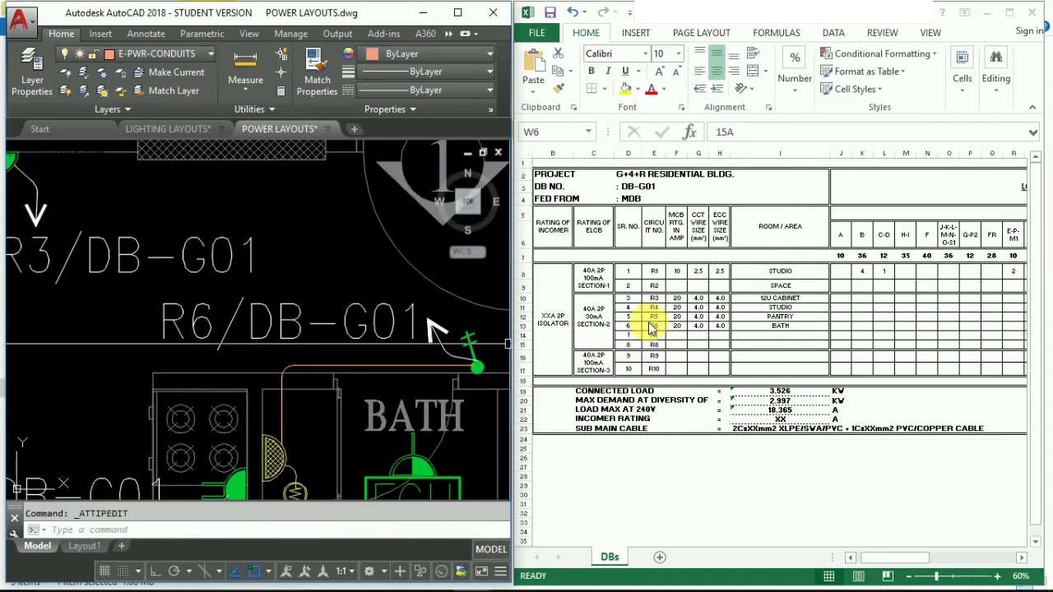
scroll(354, 345, down, 5)
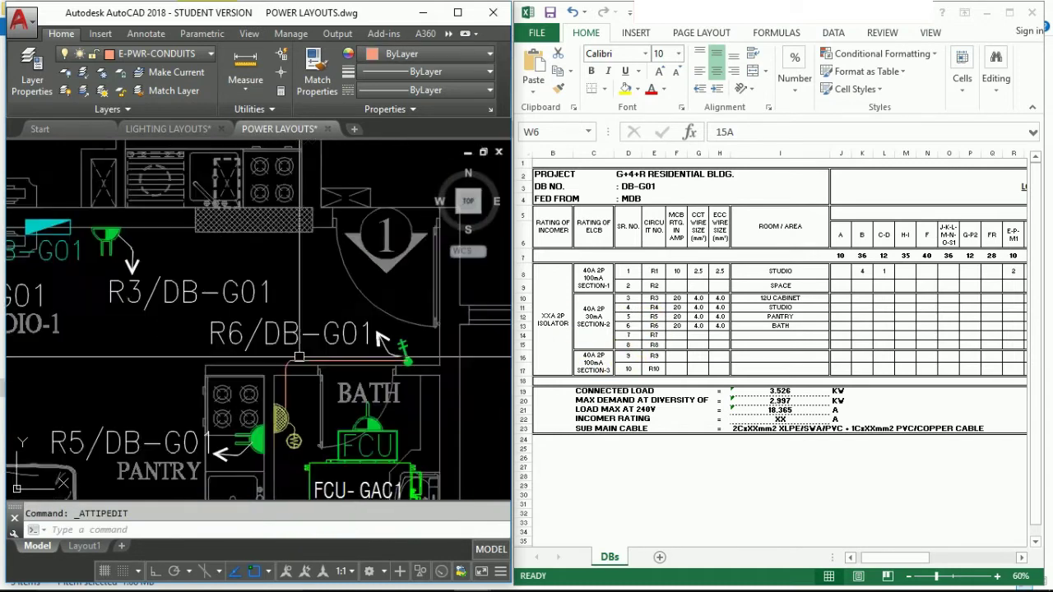
scroll(354, 345, up, 3)
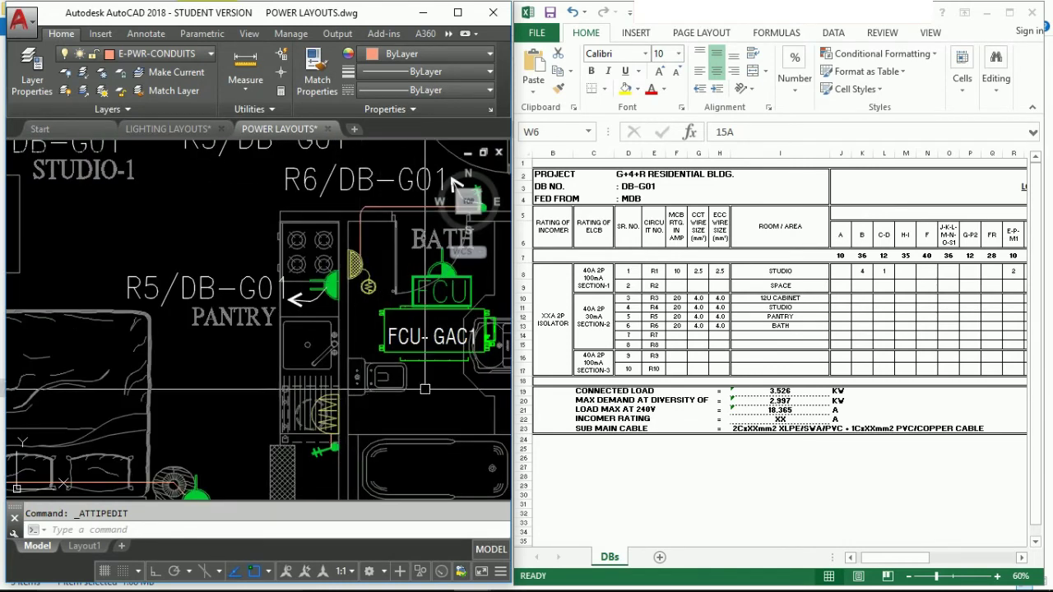
- Paste the 20A DP SWITCH remark into circuit R7's remarks cell in the full-screen schedule
click(767, 337)
double_click(716, 12)
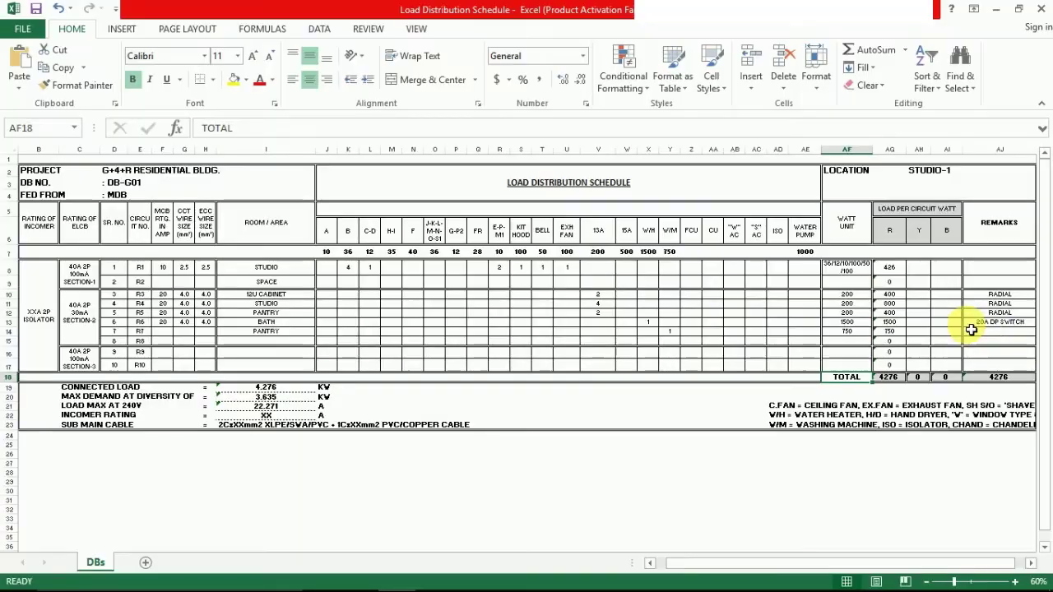
click(989, 335)
text(20A DP SWITCH)
click(852, 376)
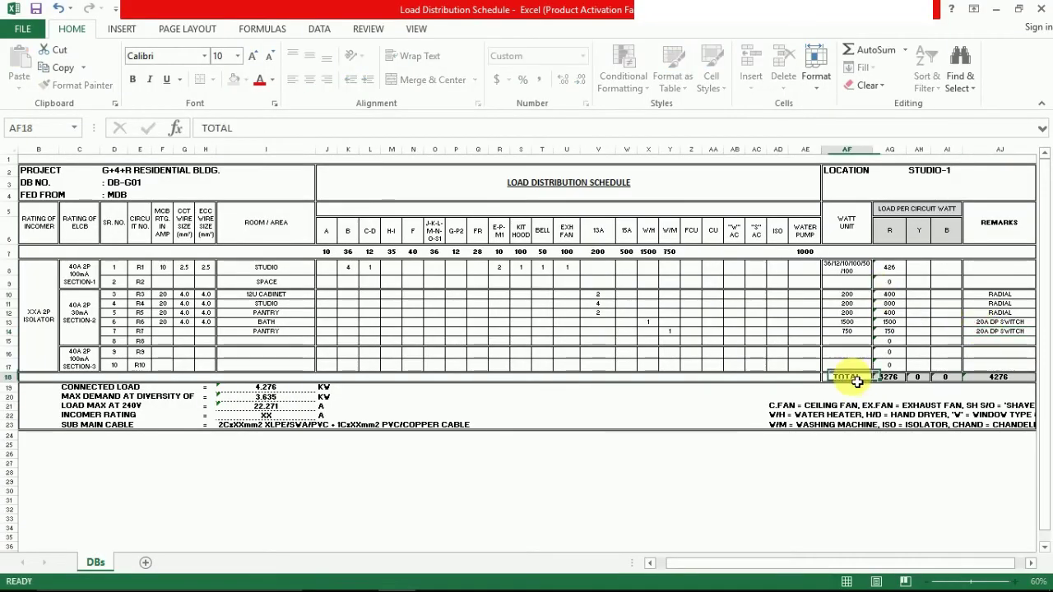
- Give circuit R7 a 20 A rating and 4.0/4.0 cable sizes, with SPACE entered for R8
click(168, 336)
text(20)
key(Tab)
text(4)
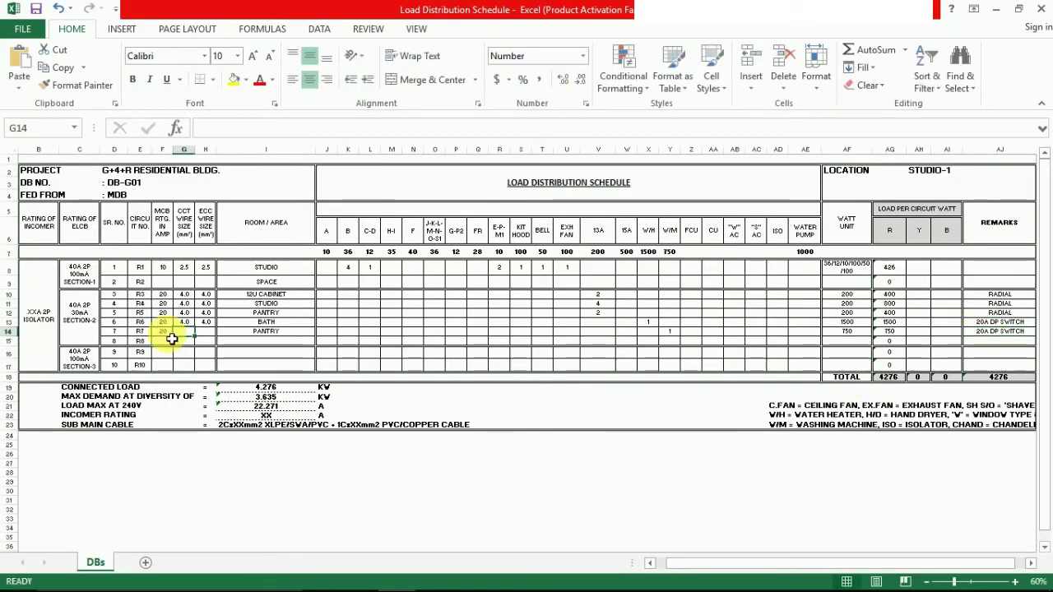
key(Tab)
text(4)
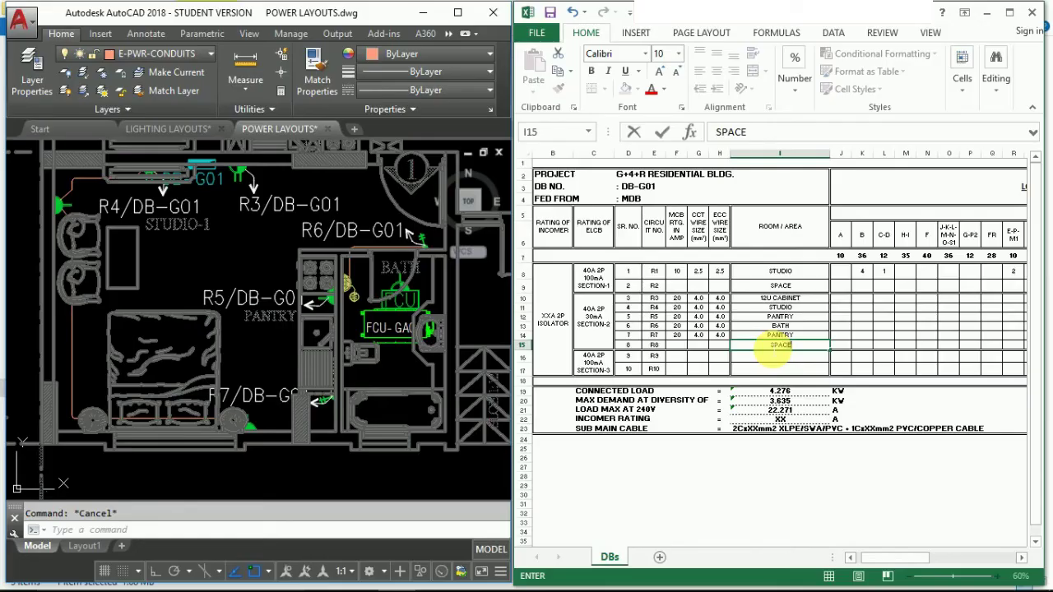
click(780, 381)
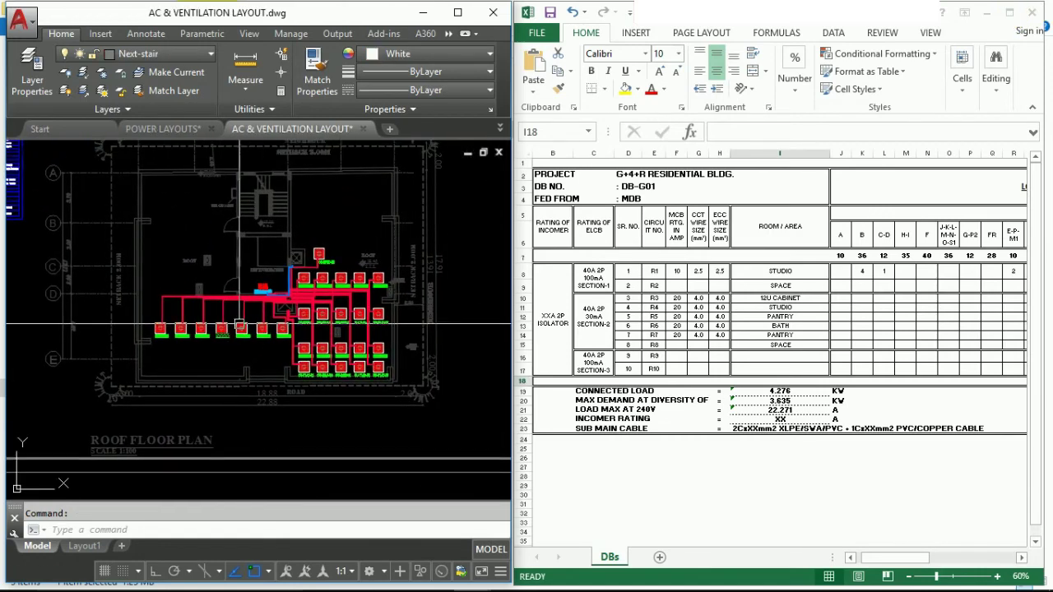
- Window-select the CU-GAC-01 condensing unit on the roof plan and copy it
scroll(219, 348, up, 5)
key(Escape)
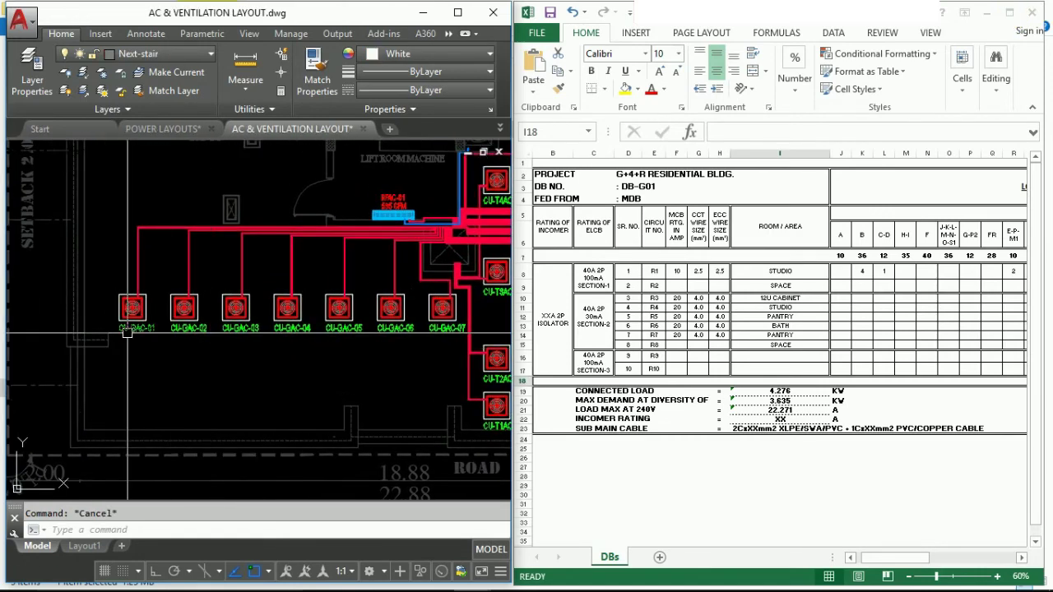
scroll(127, 332, up, 3)
scroll(165, 313, up, 1)
click(227, 359)
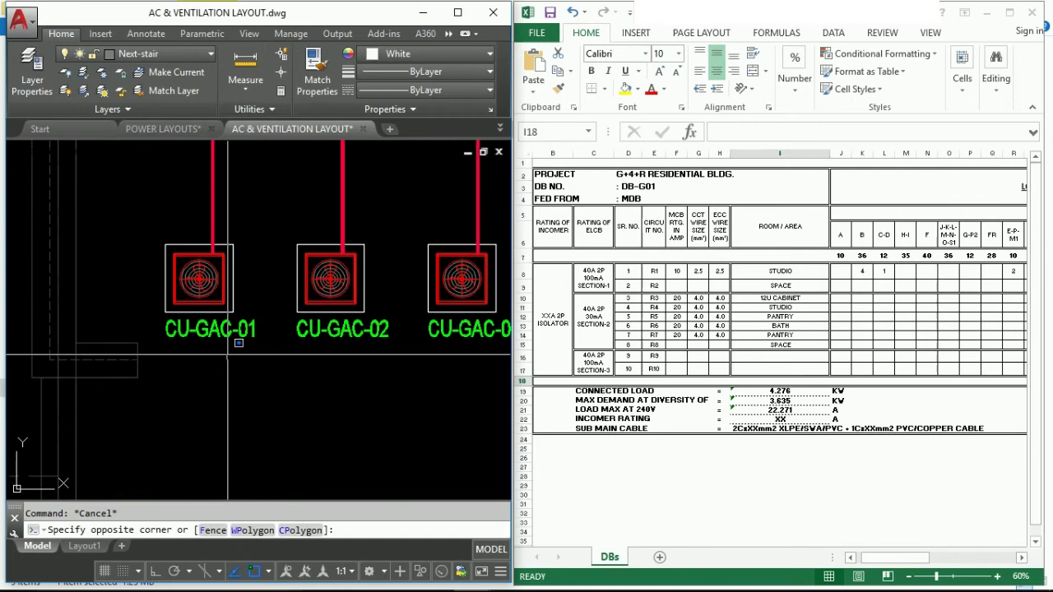
click(194, 292)
key(ctrl+c)
key(ctrl+Tab)
- Paste the CU-GAC-01 unit into the POWER LAYOUTS drawing and position it
scroll(53, 313, down, 3)
scroll(53, 313, down, 3)
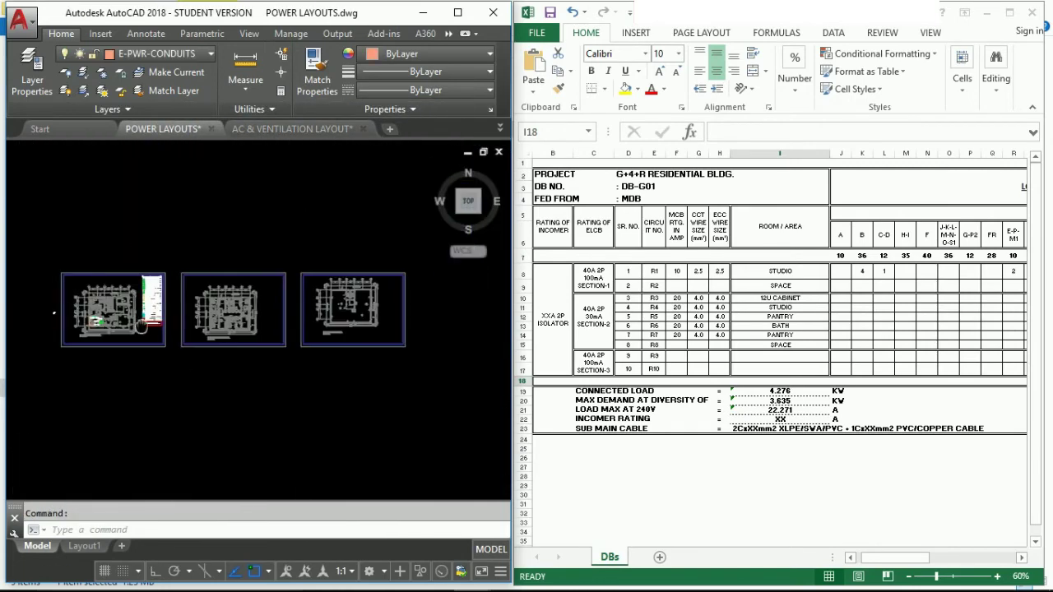
scroll(112, 309, up, 3)
scroll(247, 313, up, 2)
scroll(382, 298, up, 2)
key(Escape)
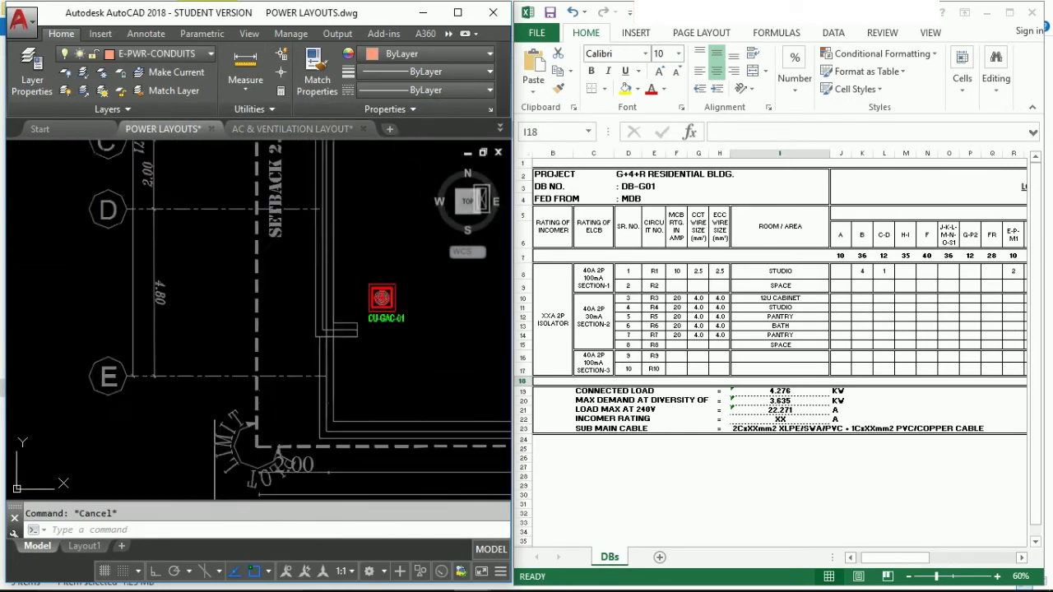
mouse_move(382, 298)
middle_down()
mouse_move(494, 228)
mouse_move(299, 371)
mouse_move(297, 342)
middle_up()
scroll(299, 371, up, 1)
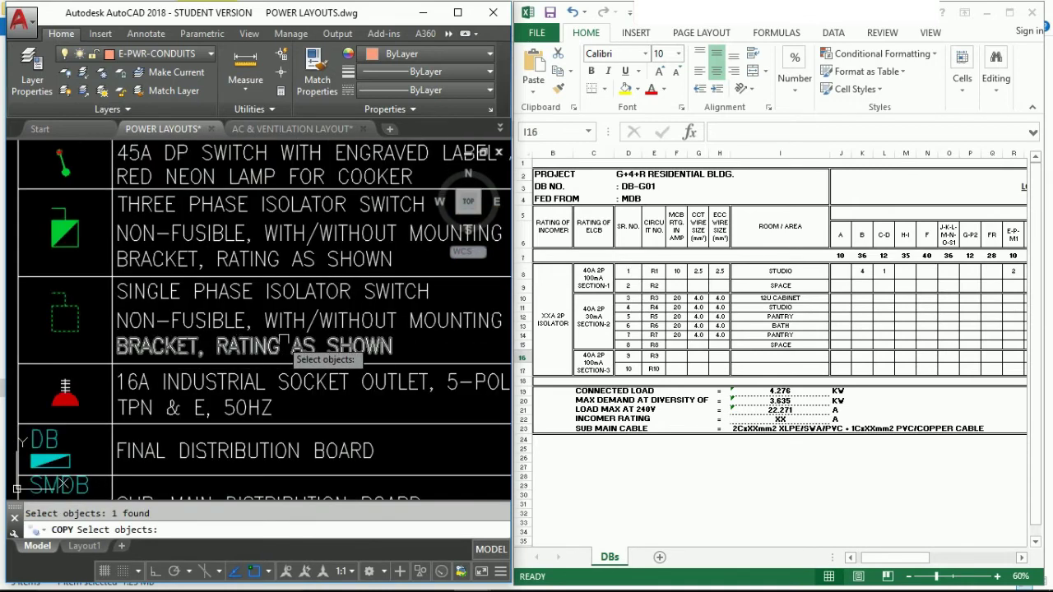
middle_drag(412, 352, 421, 348)
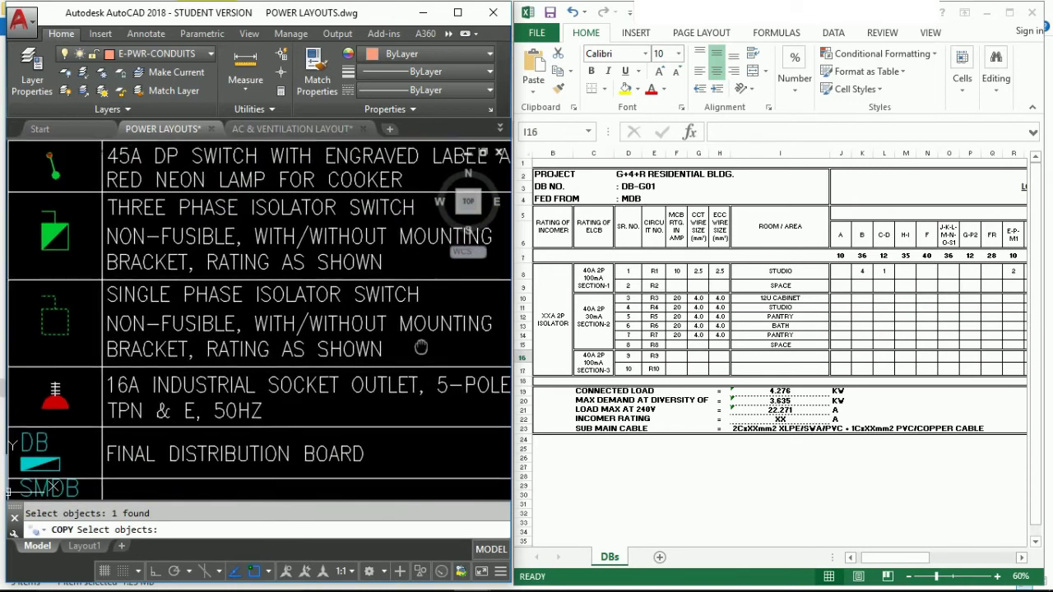
key(Escape)
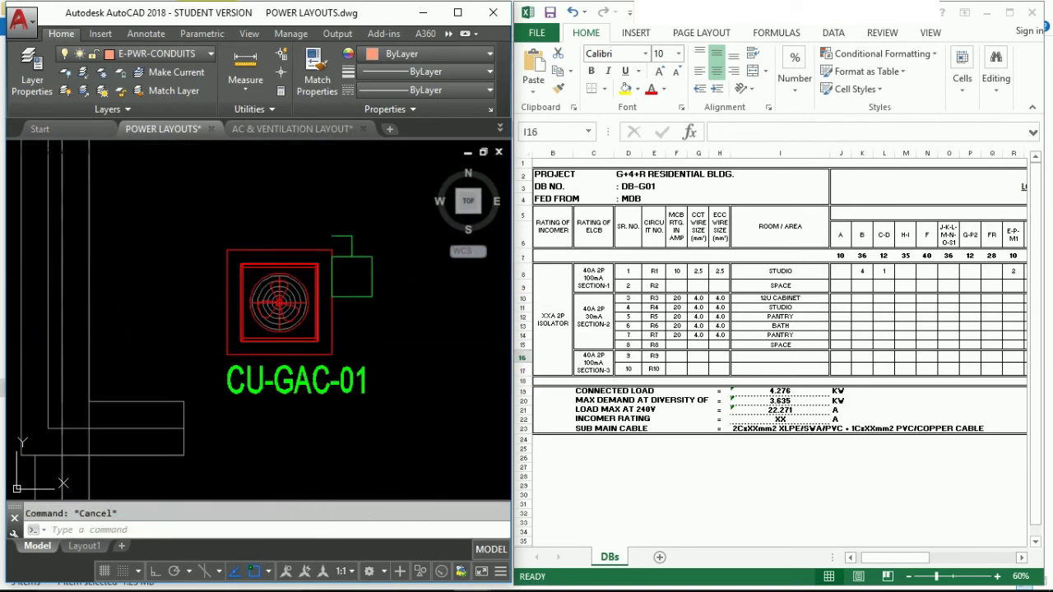
- Name circuit R9 'STUDIO-1- CU (CU-GAC-01)' and enter 1 under CU
click(761, 358)
text(STUDIO-1- CU (CU-GAC-01)
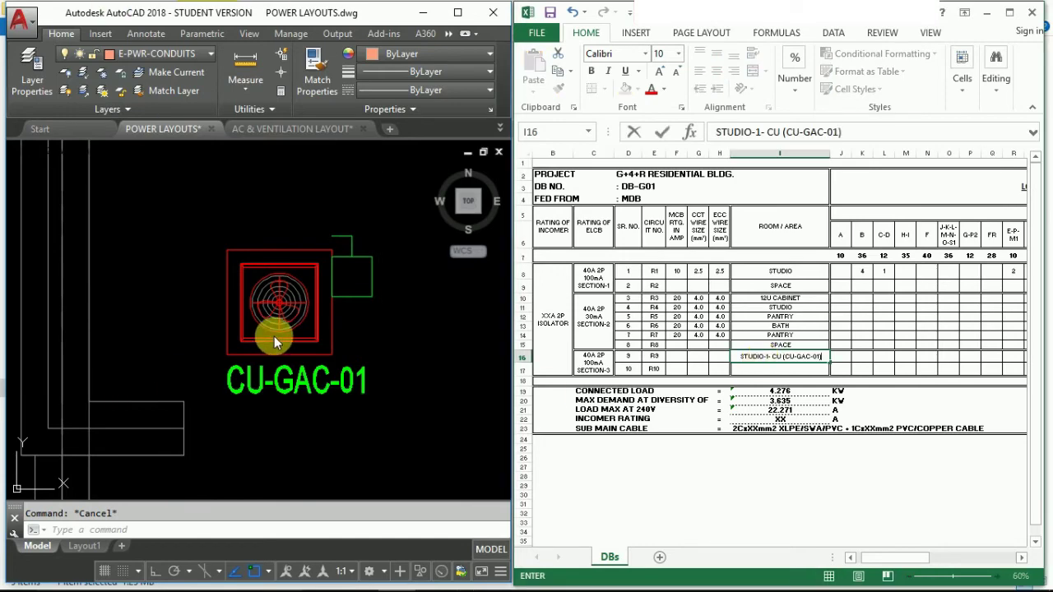
text())
key(super+Up)
click(716, 355)
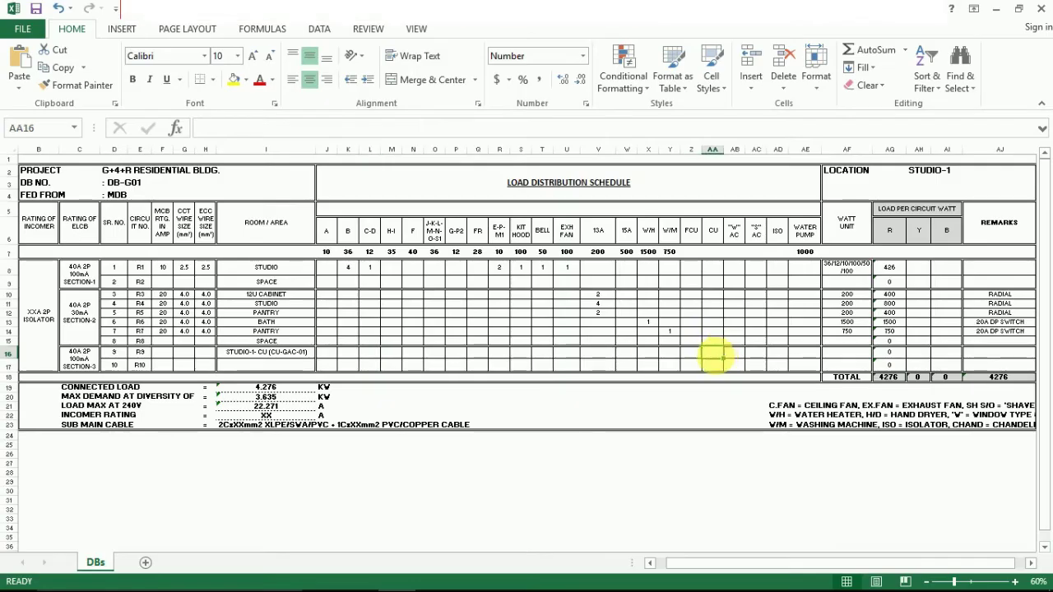
text(1)
drag(750, 381, 795, 381)
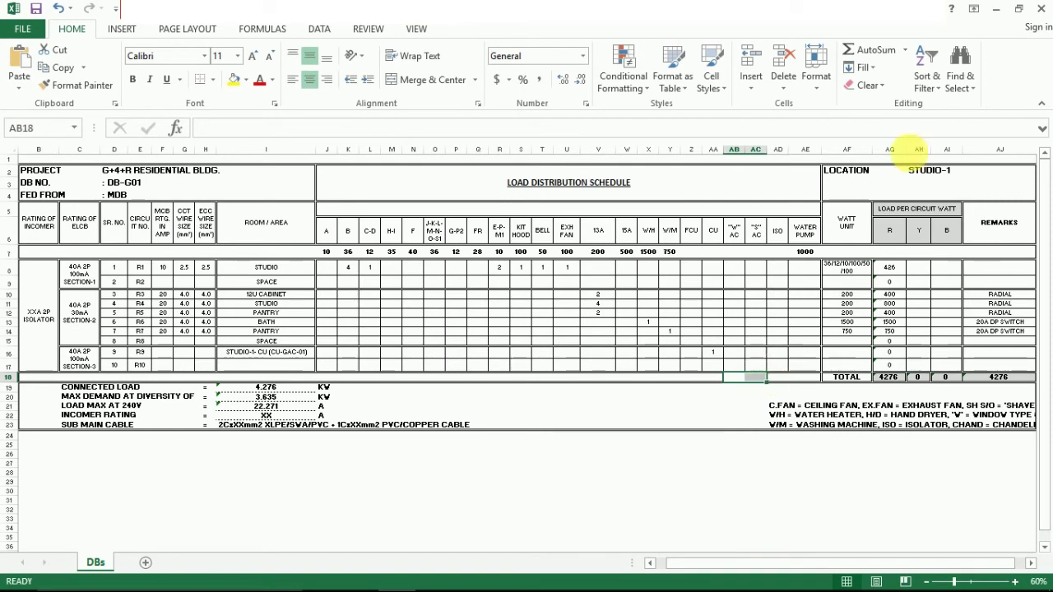
click(996, 9)
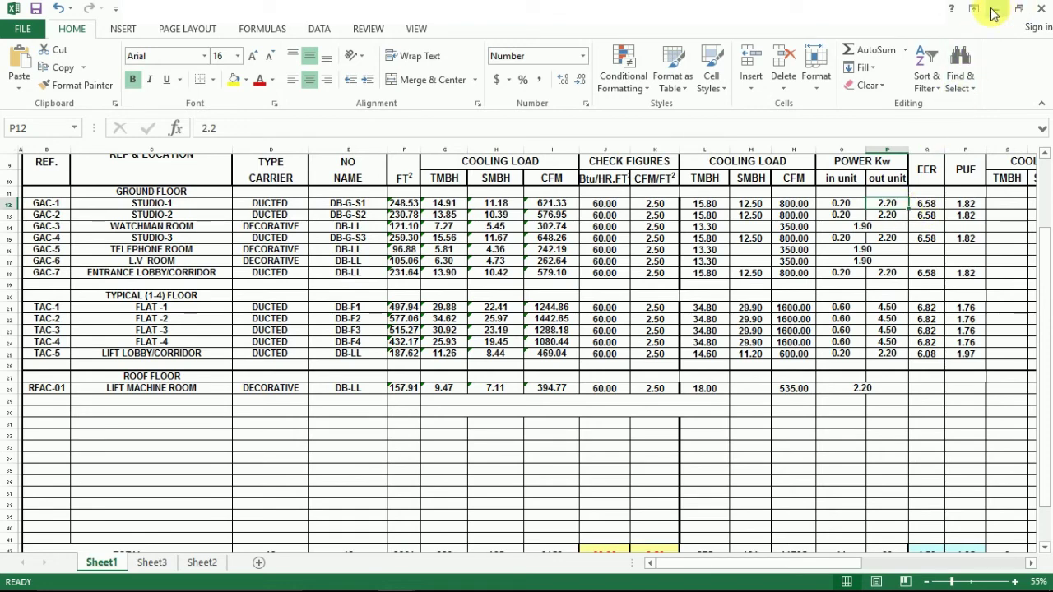
- Enter the 2200 W outdoor-unit load for circuit R9, raising connected load to 6.476 KW
scroll(905, 222, up, 1)
scroll(899, 218, up, 1)
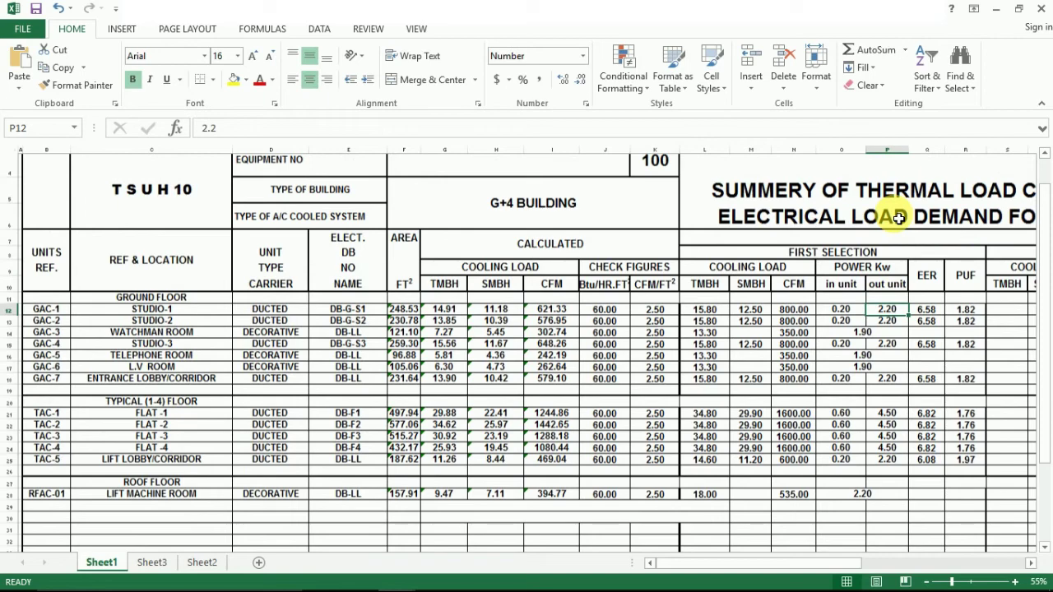
scroll(899, 218, up, 1)
text(2200)
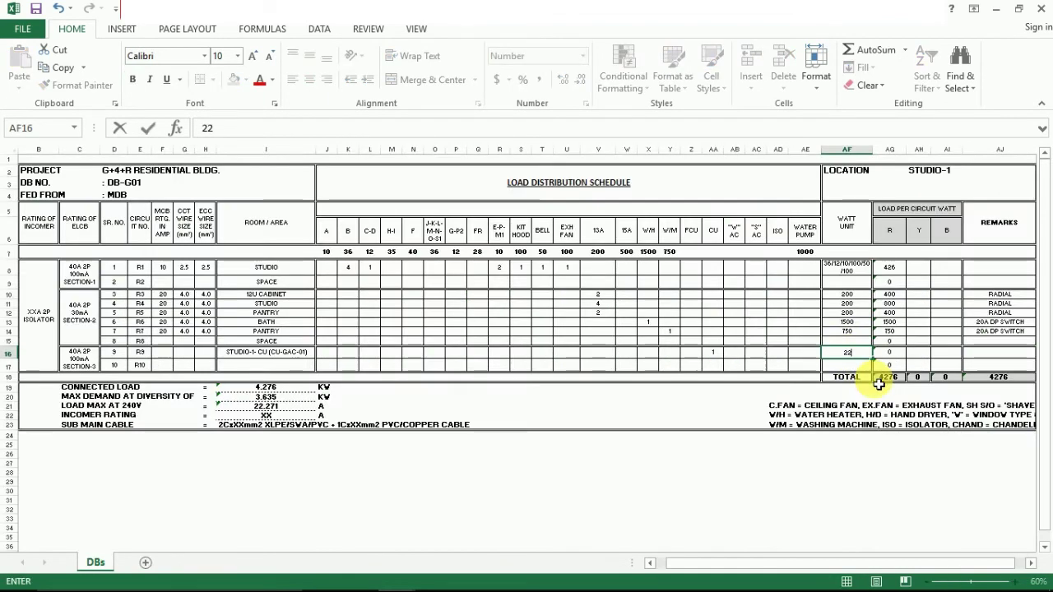
click(844, 376)
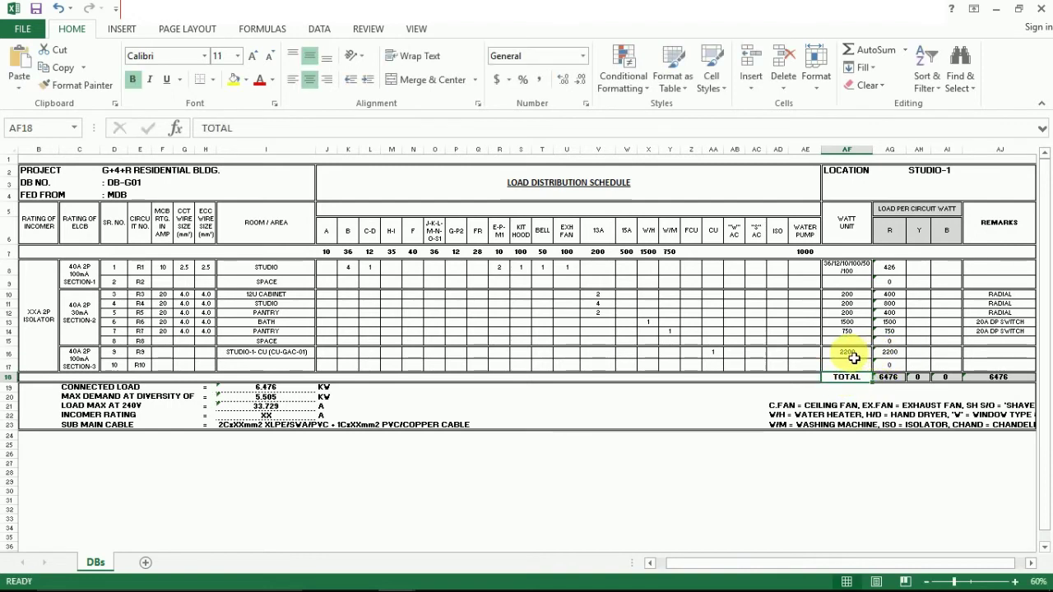
- Give circuit R9 a 32 A MCB with 6.0 mm² circuit and earth cables
click(163, 352)
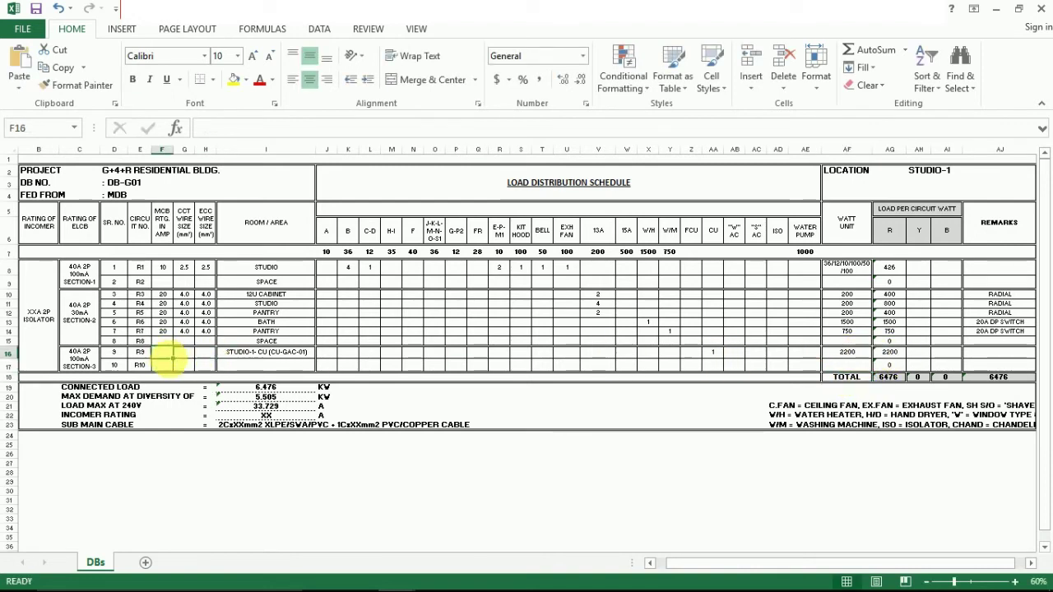
text(32)
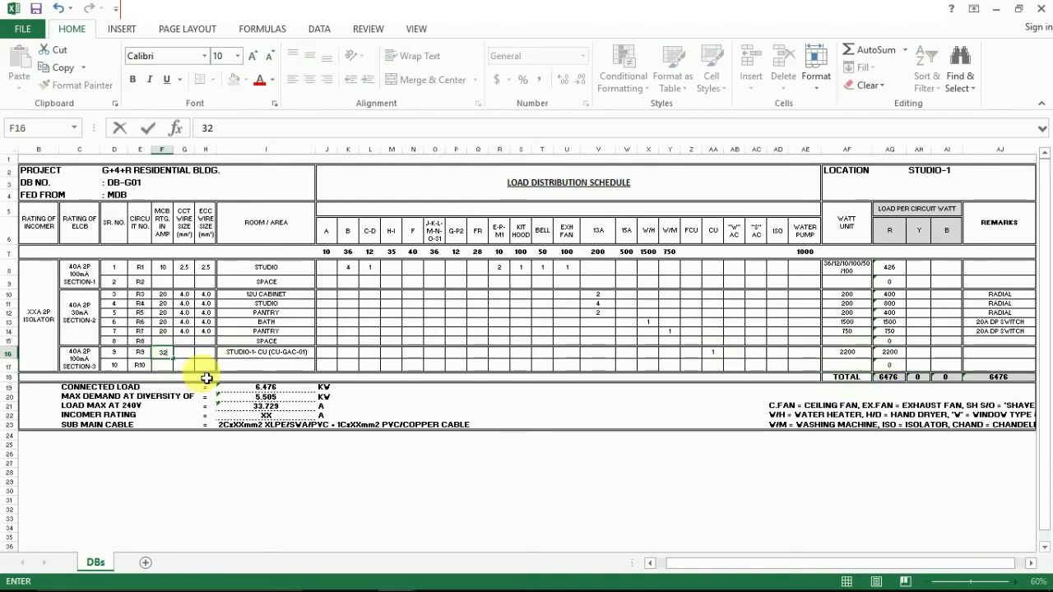
key(Tab)
text(6)
key(Tab)
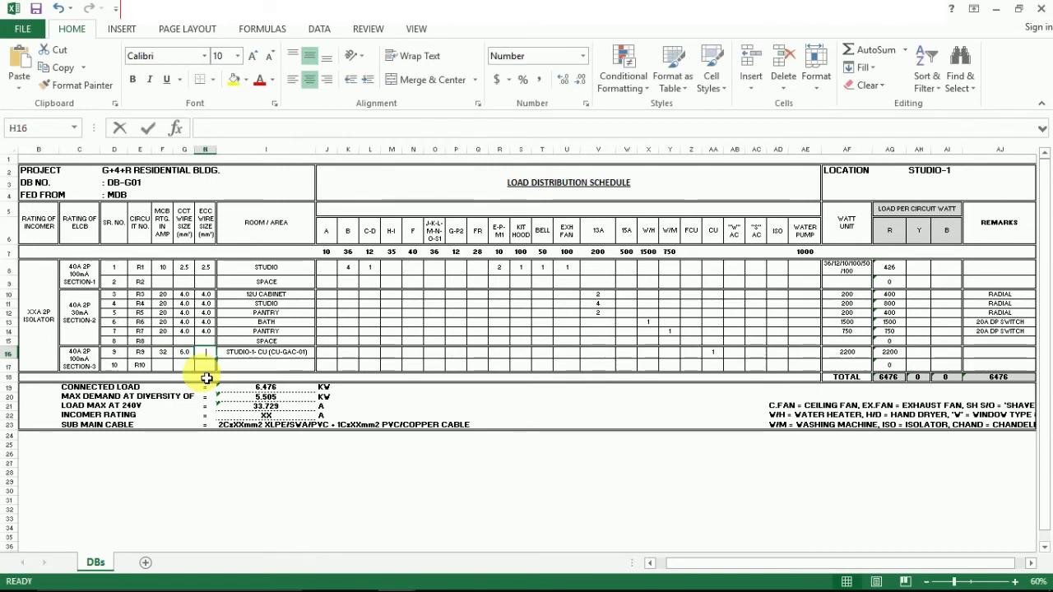
text(6)
click(372, 355)
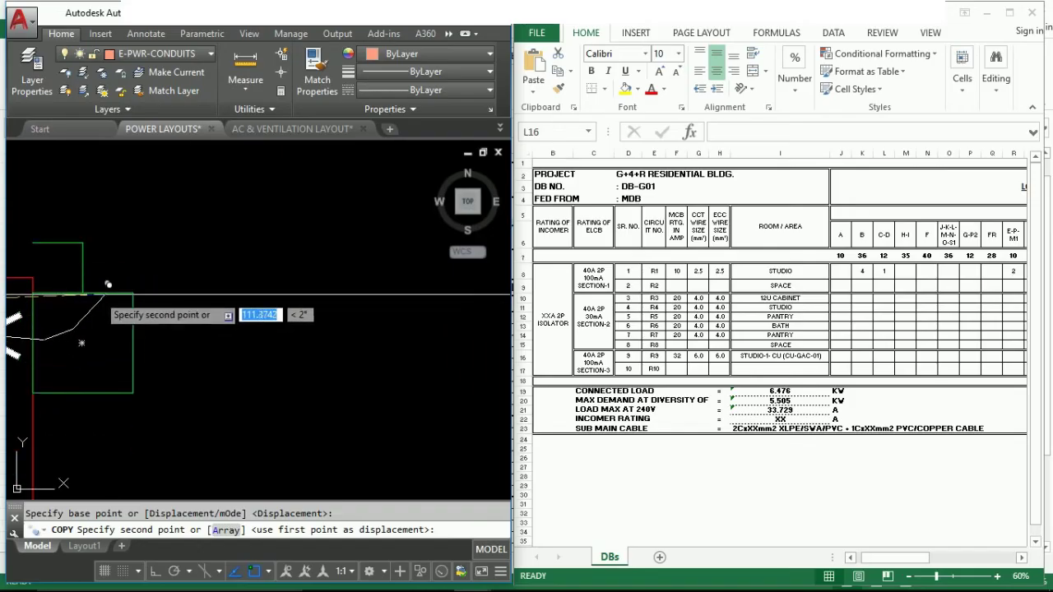
- Renumber the R5/DB-G01 circuit tag in the drawing to R6/DB-G01
key(Escape)
double_click(241, 310)
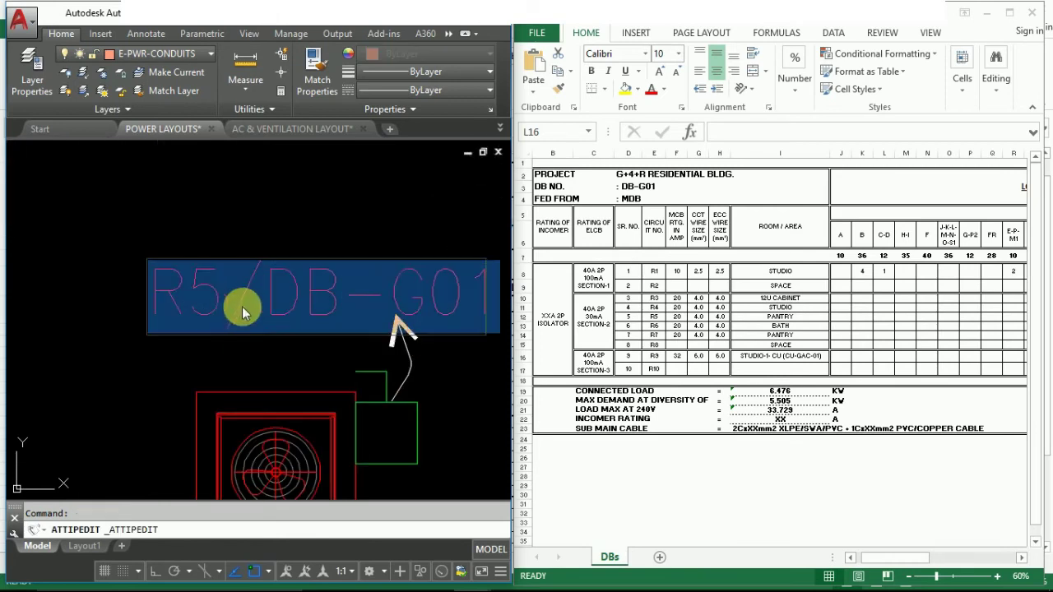
drag(220, 311, 190, 311)
text(6)
key(Return)
- Name circuit R10 in row 17 'STUDIO-1 FCU'
scroll(251, 344, down, 2)
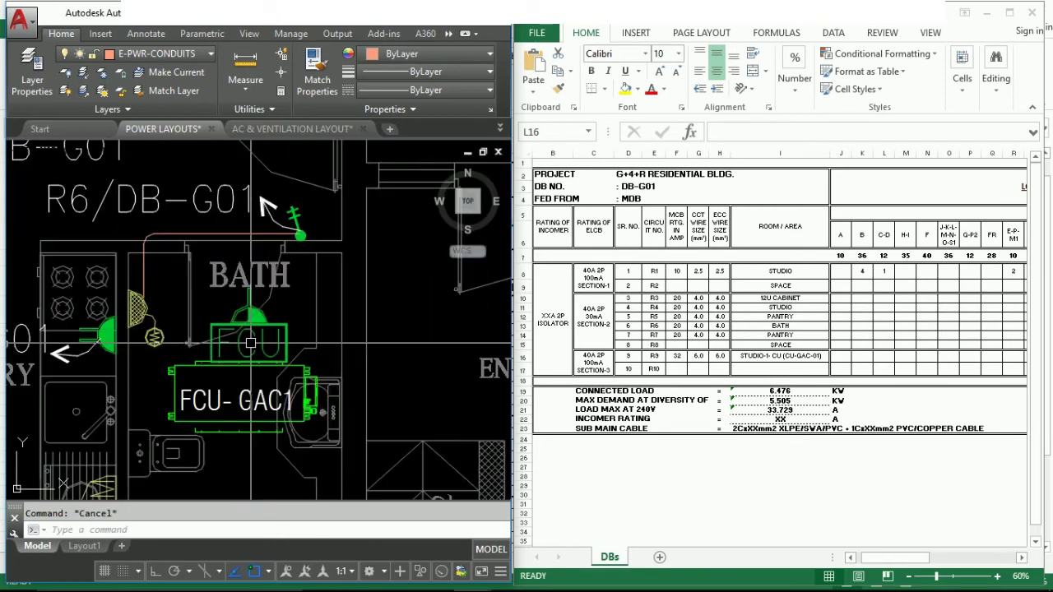
scroll(251, 344, down, 3)
click(756, 369)
text(STUDIO)
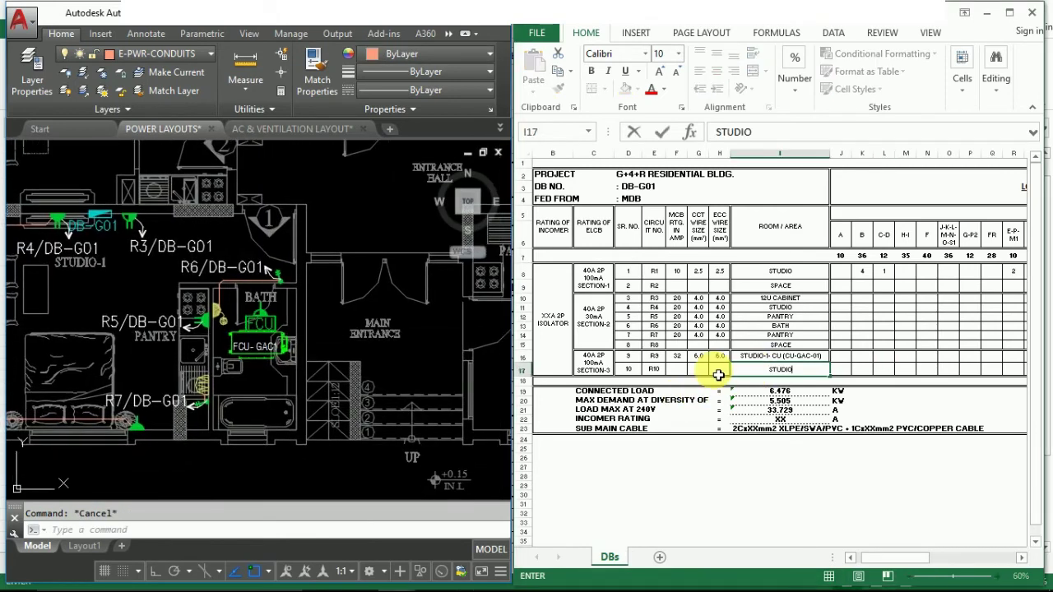
text(-1 FCU)
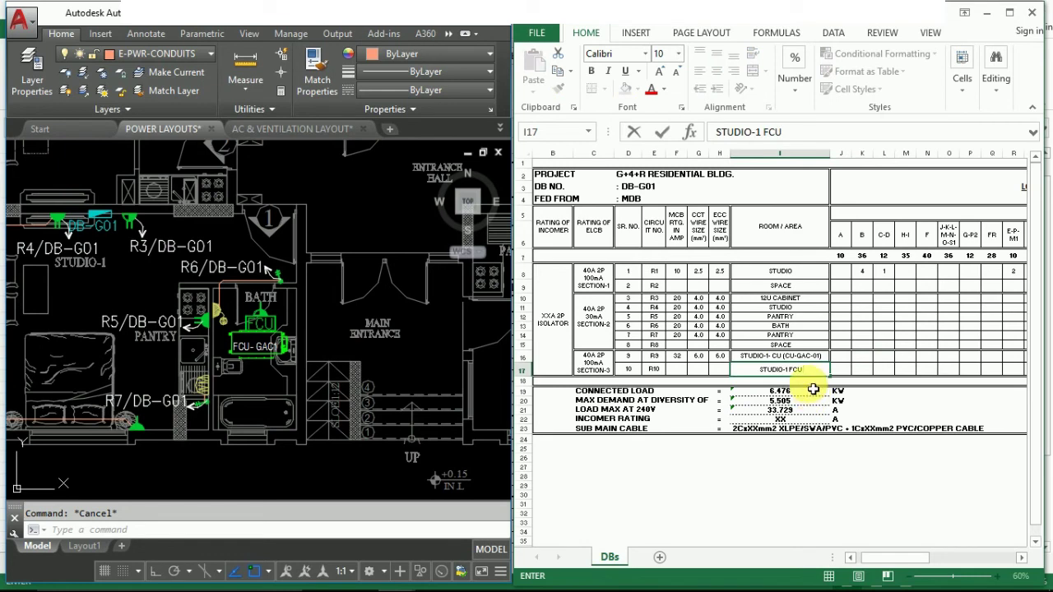
click(813, 391)
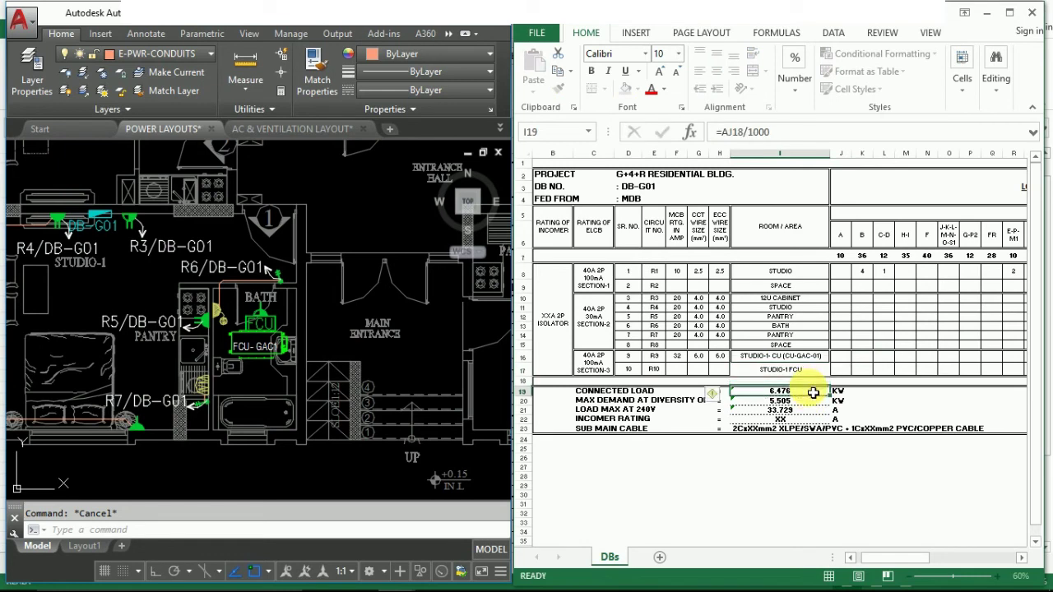
click(1011, 14)
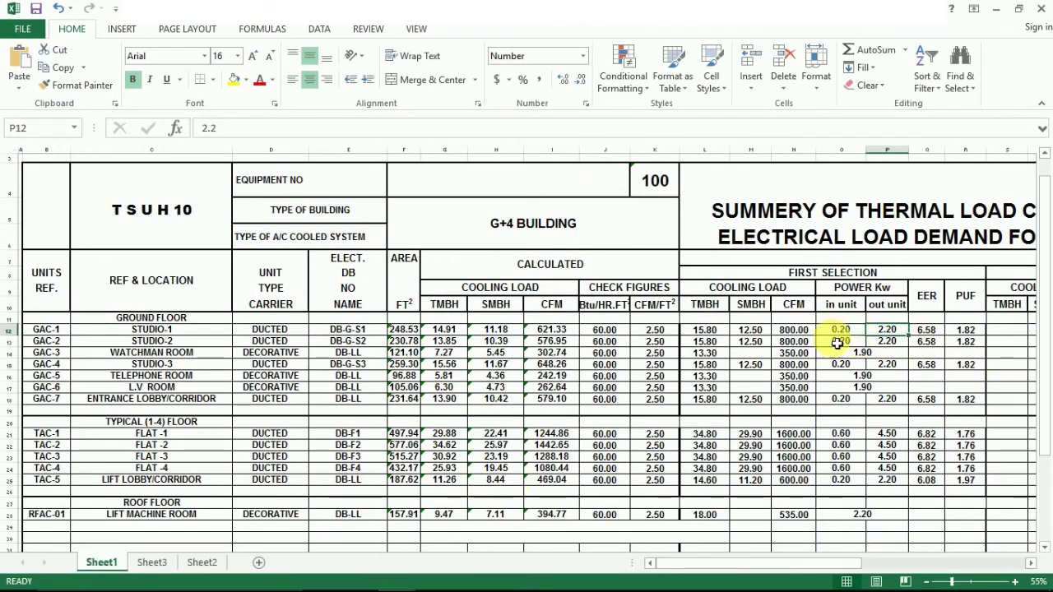
- Back on the DBs schedule, give circuit R10 a 20 A MCB and 4.0 mm² wires
click(1007, 8)
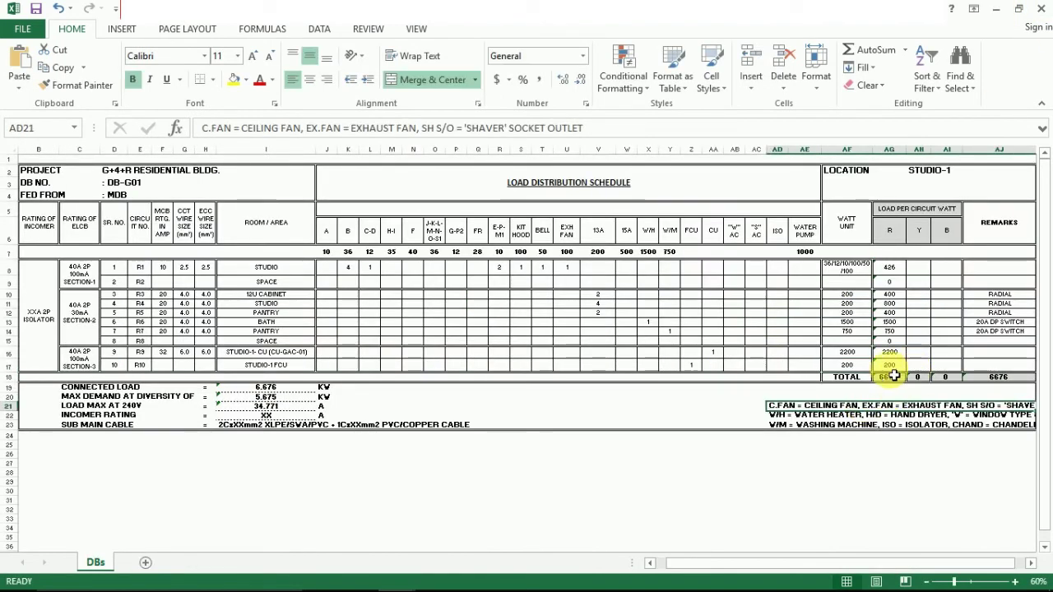
click(164, 365)
text(20)
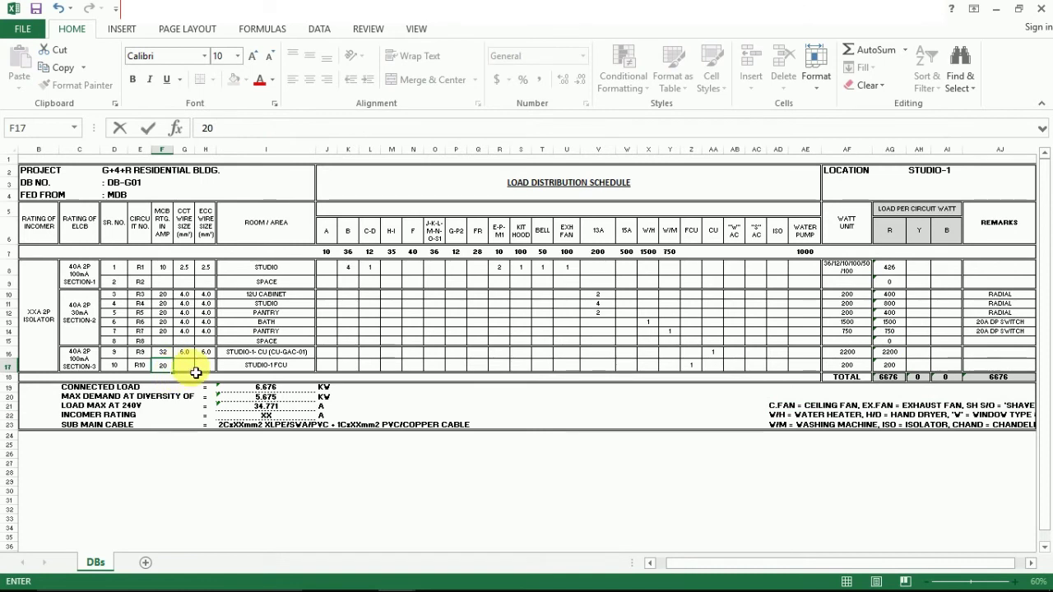
key(Tab)
text(4)
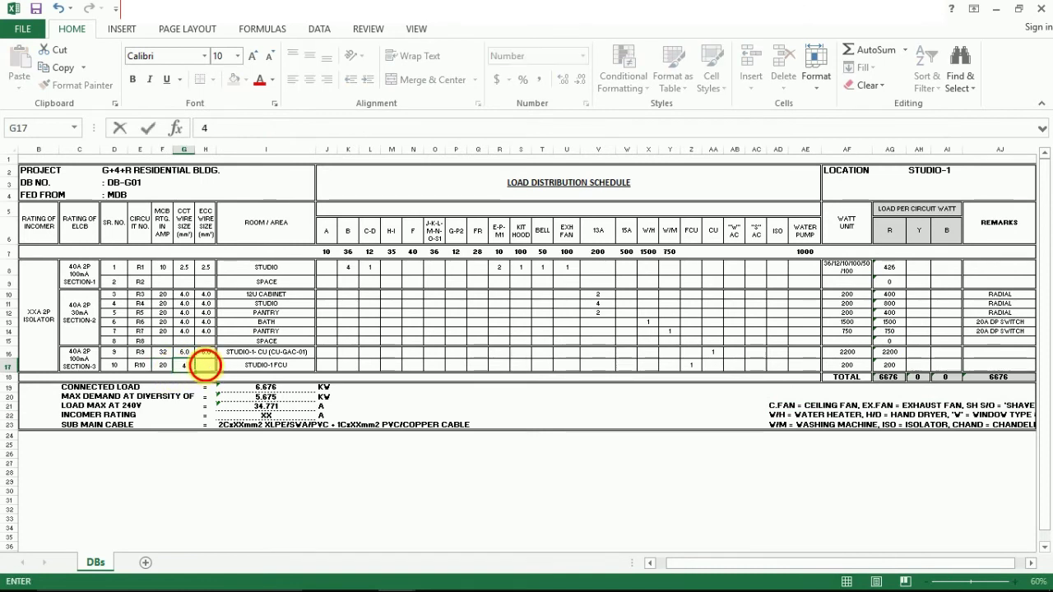
click(272, 387)
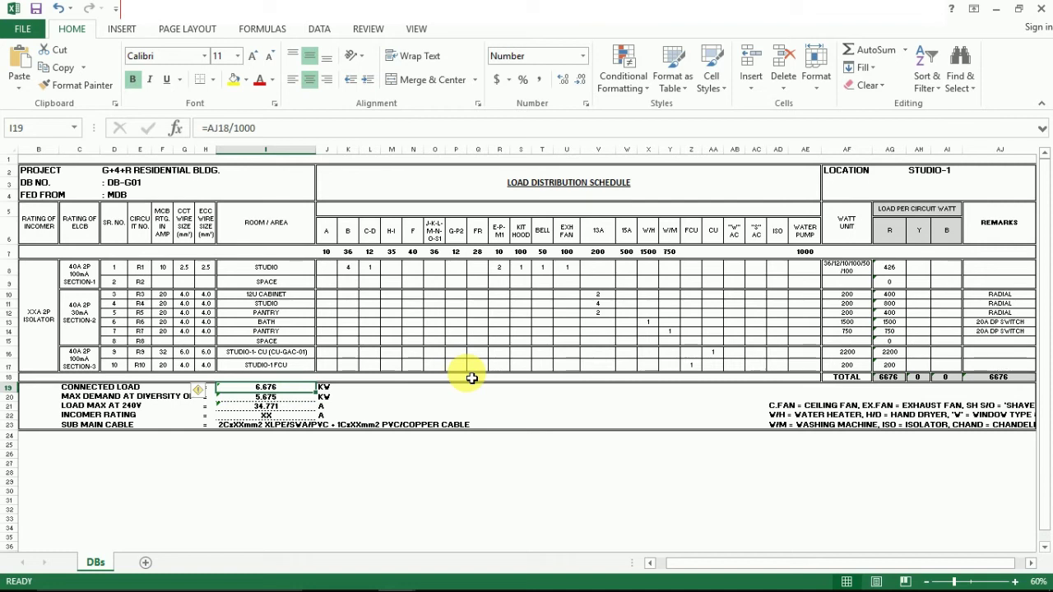
- Inspect the MAX load current formula without changing it
click(265, 405)
double_click(275, 406)
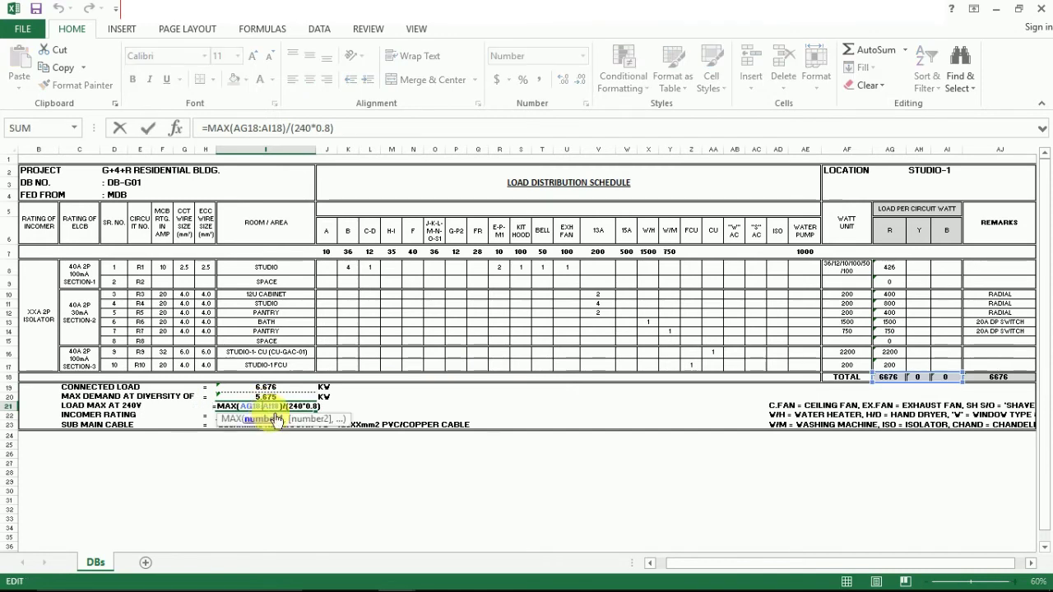
key(Escape)
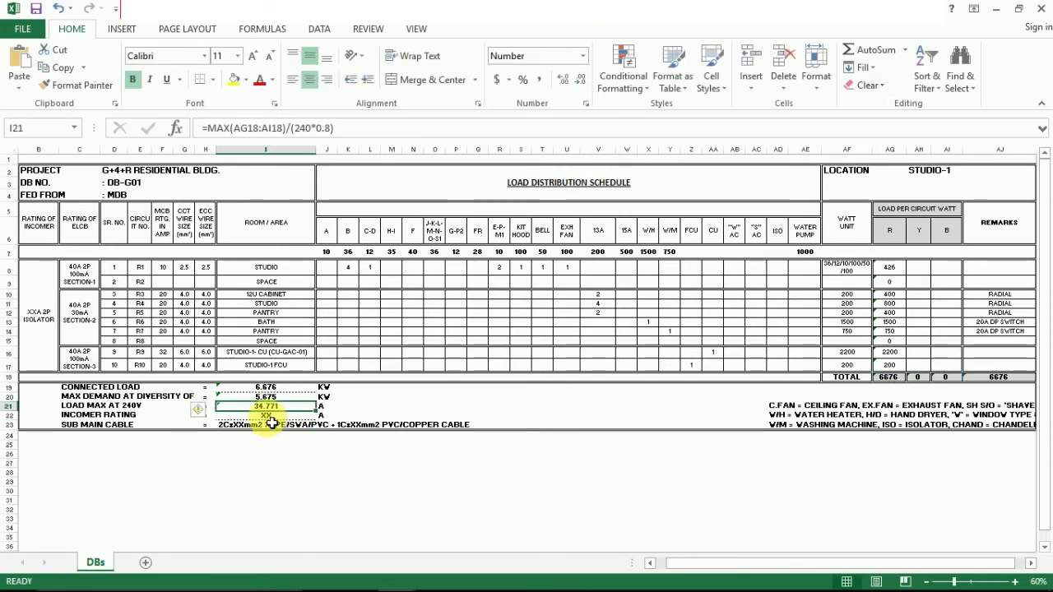
- Set the incomer rating to 40 and begin editing the isolator rating text
click(270, 416)
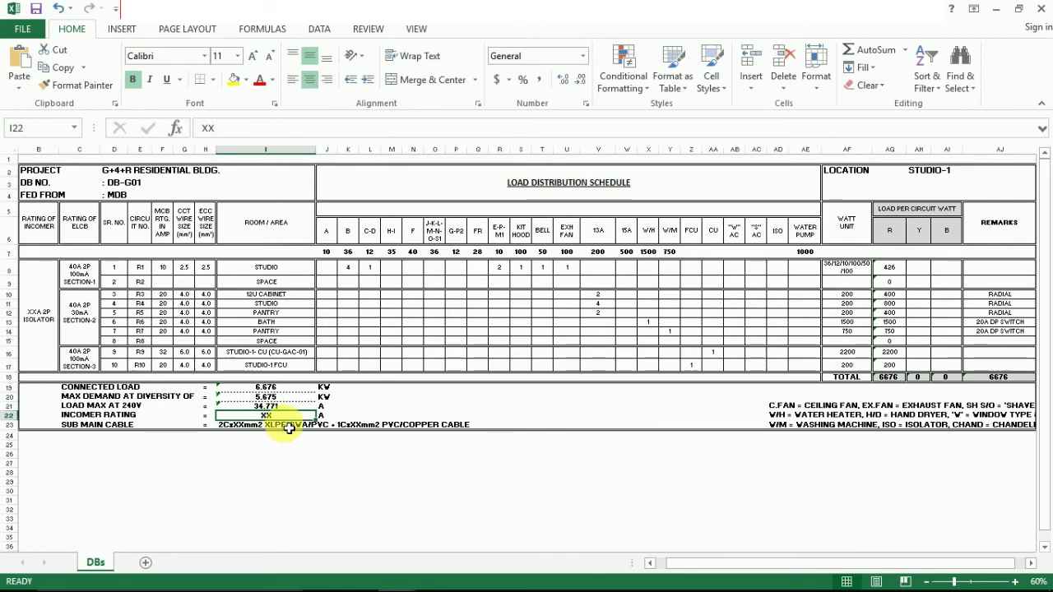
text(4)
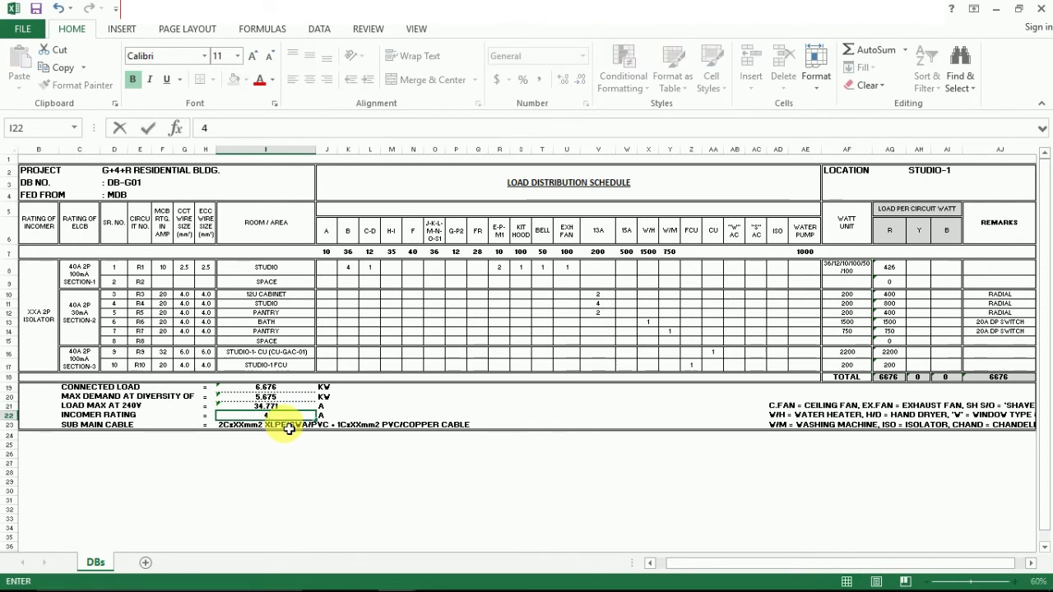
text(0)
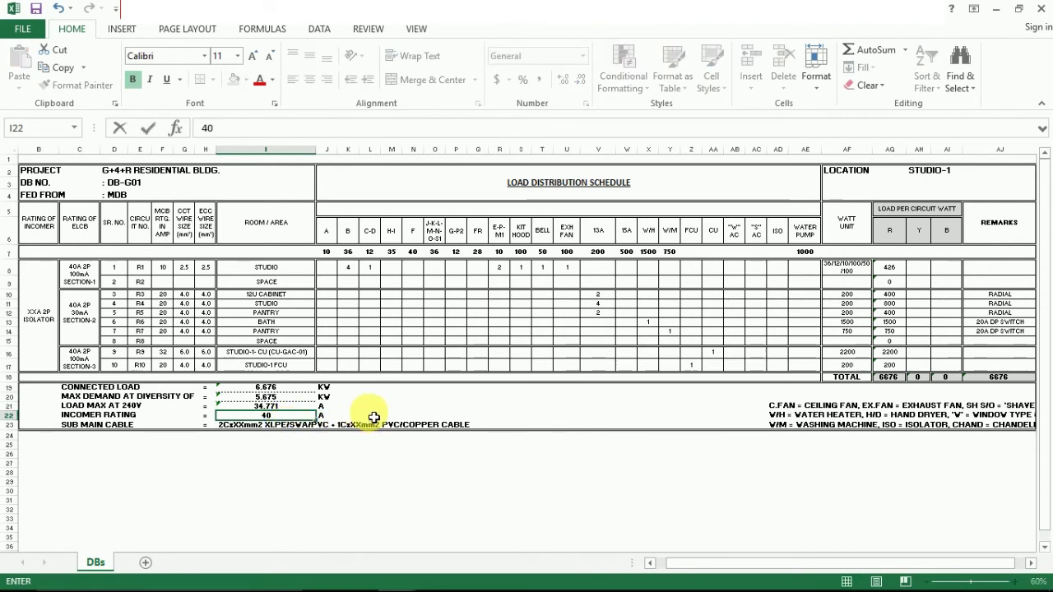
click(372, 417)
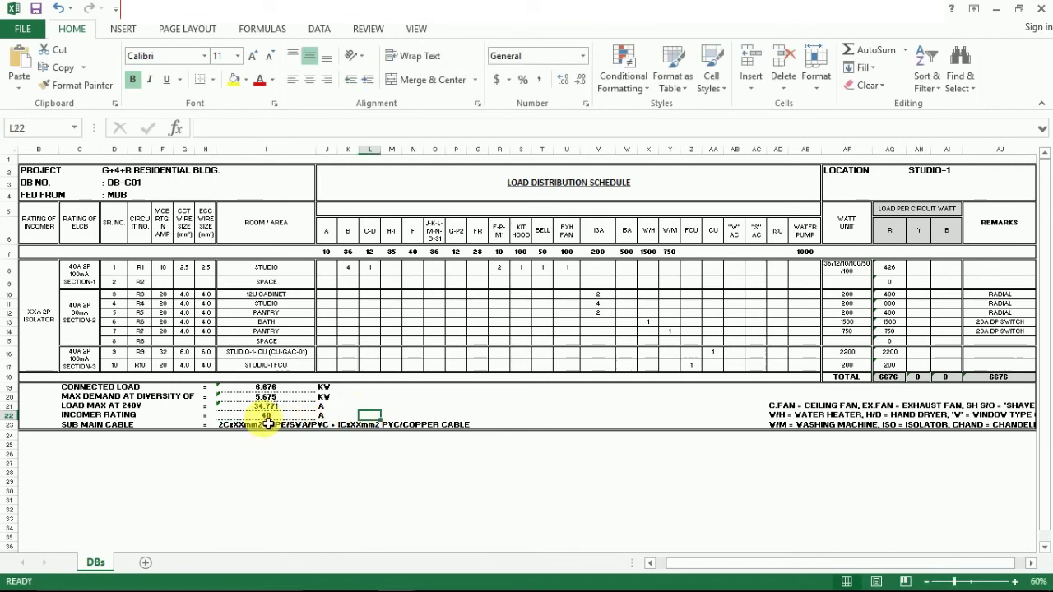
click(267, 418)
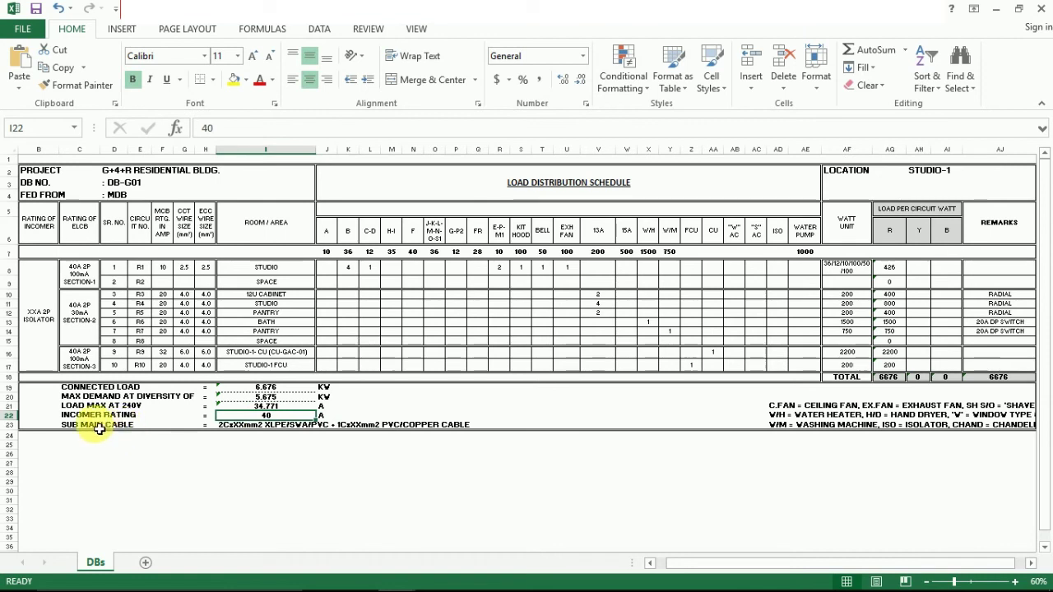
double_click(40, 328)
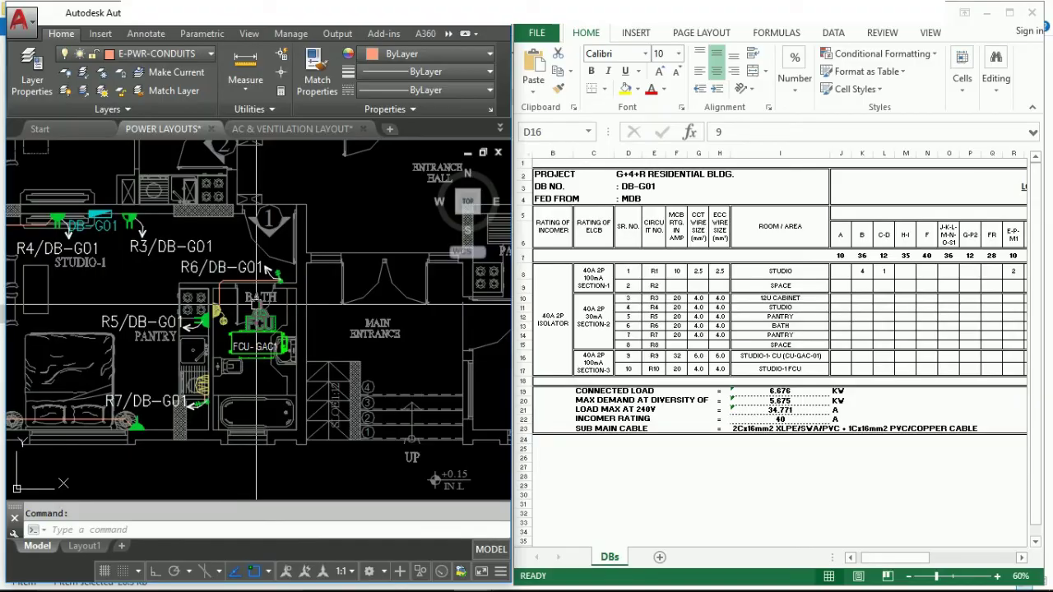
- Copy the R6/DB-G01 label with CO beside the bath FCU and renumber it R10/DB-G01
scroll(257, 306, up, 3)
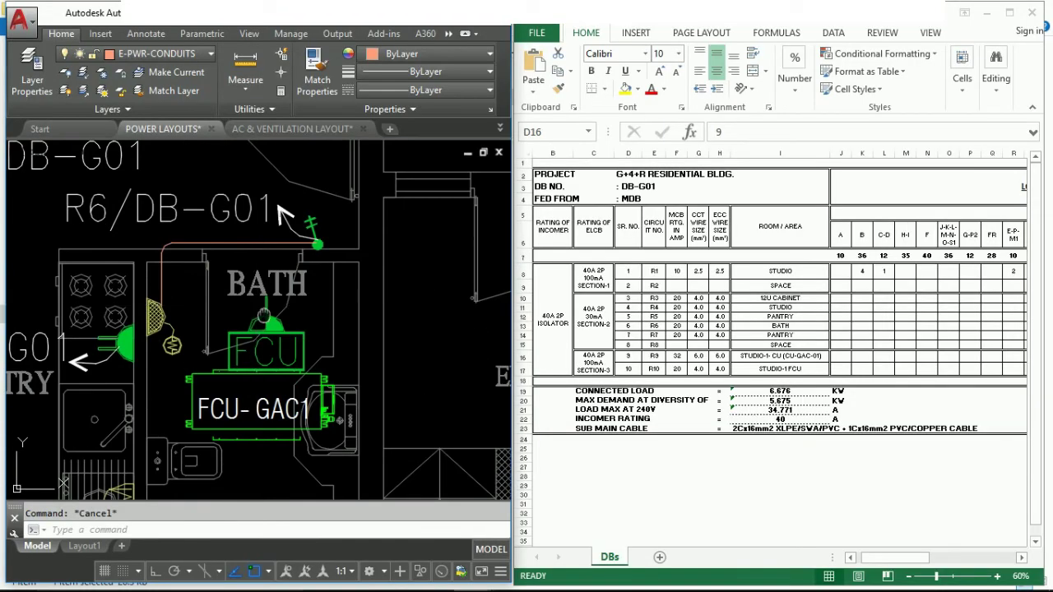
text(co)
key(Return)
click(403, 208)
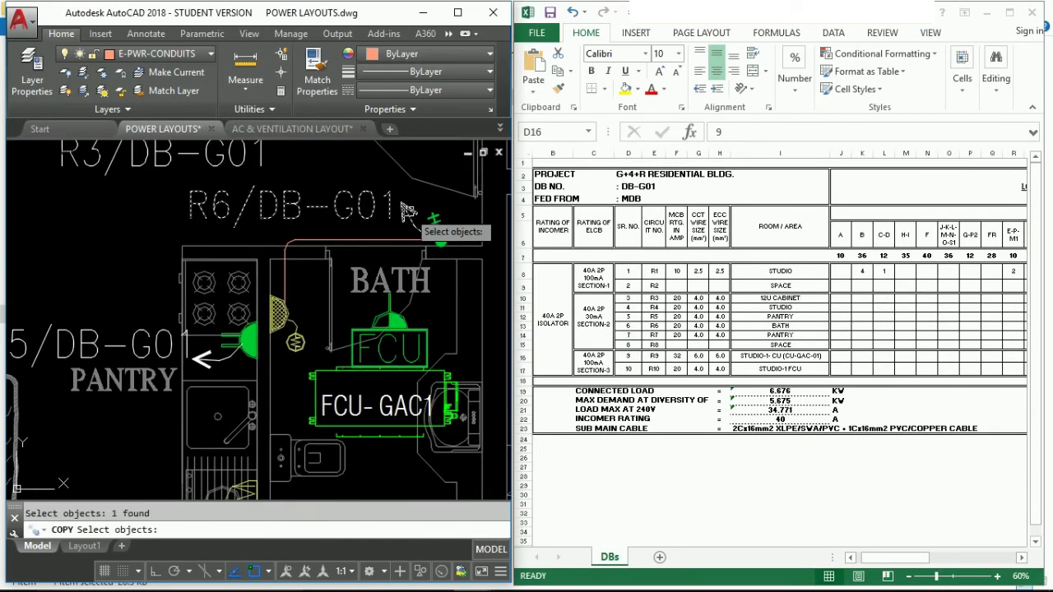
scroll(341, 165, up, 2)
key(Escape)
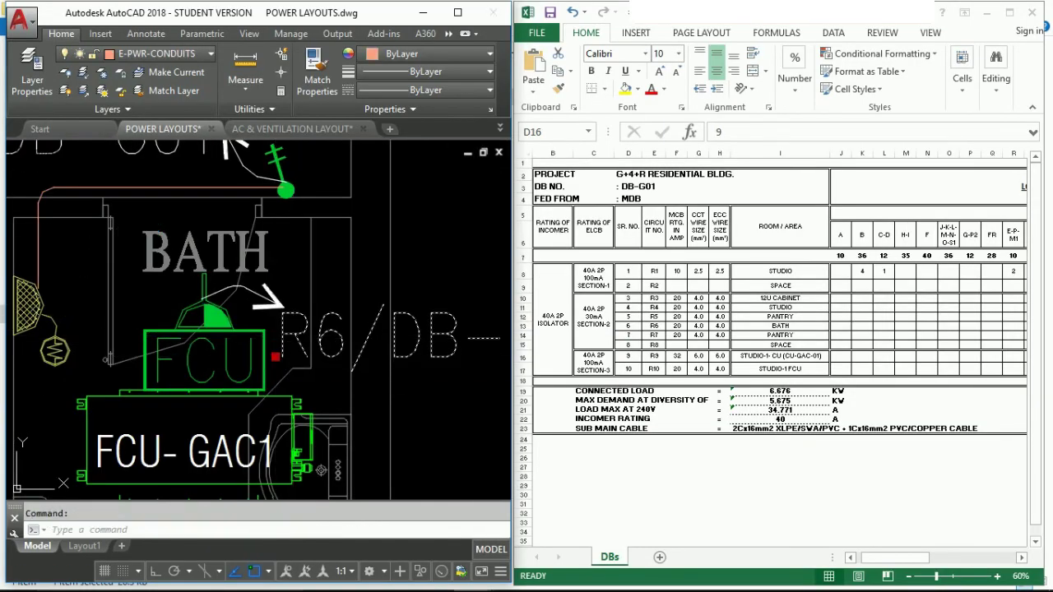
double_click(335, 344)
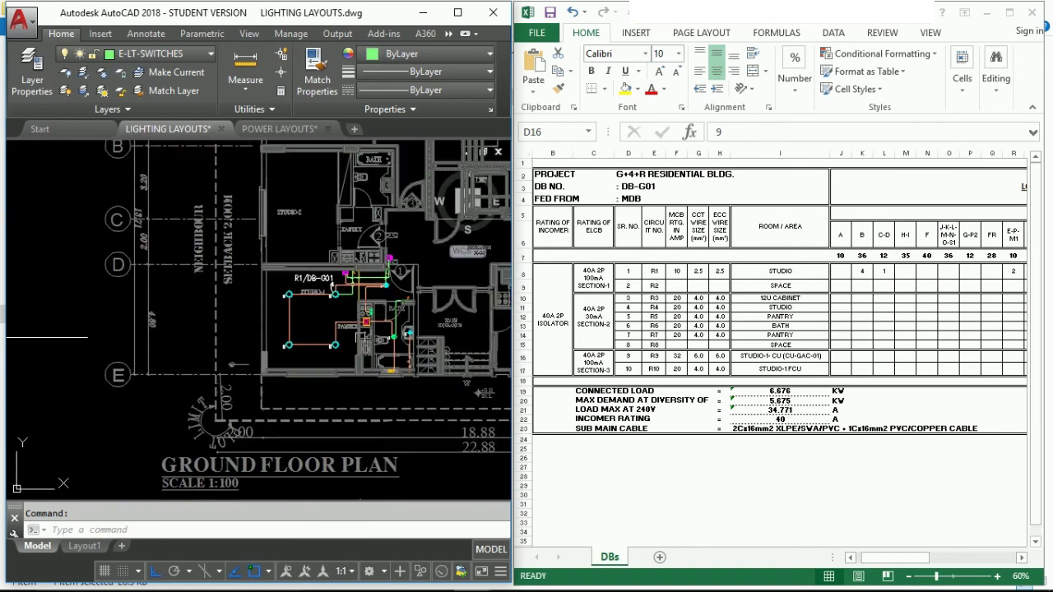
scroll(449, 324, up, 4)
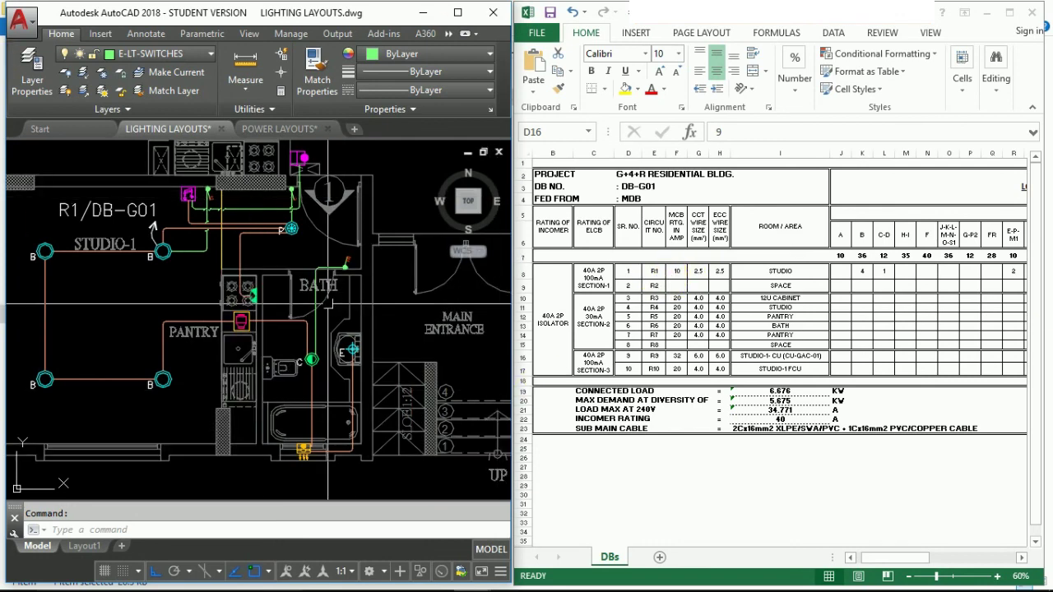
- Return to the POWER LAYOUTS drawing and cancel the draw order command
click(278, 129)
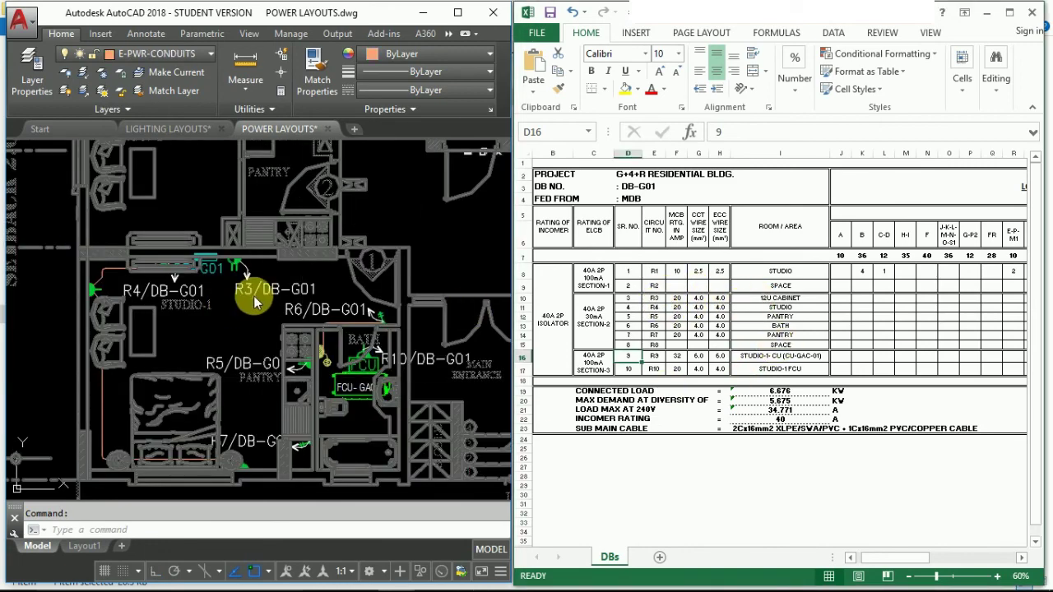
scroll(247, 286, up, 2)
key(Return)
scroll(231, 271, down, 3)
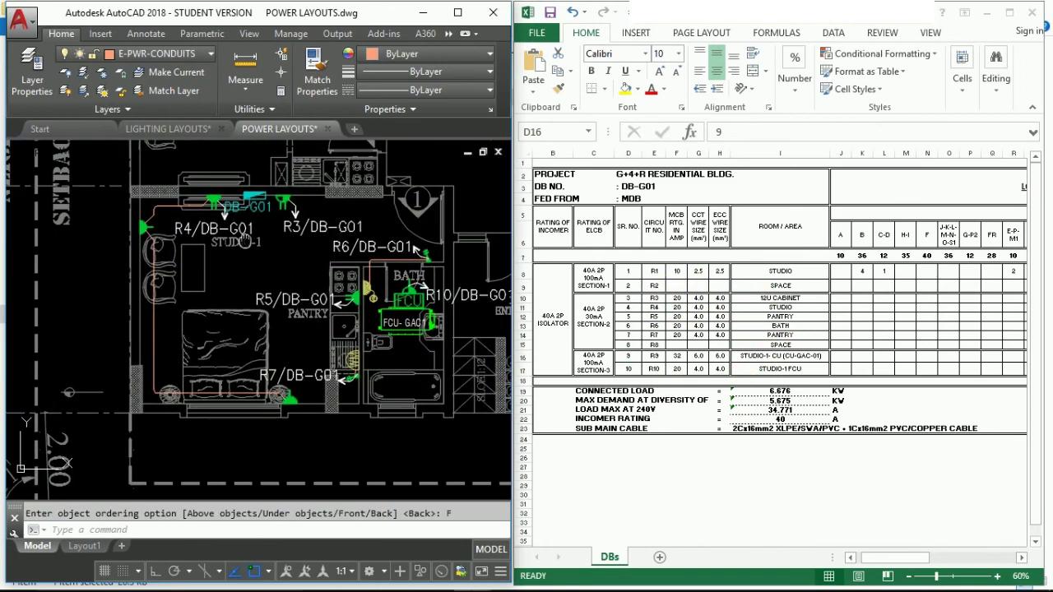
key(Escape)
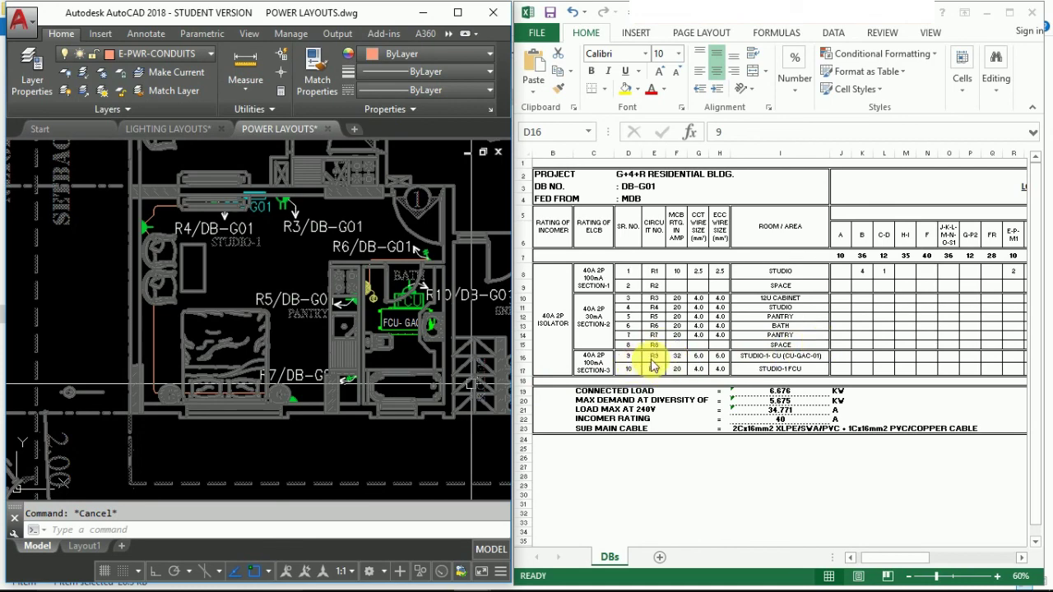
- Pan over the roof plan to review the R9/DB-G01 unit, then back to the ground floor sheet
scroll(239, 247, down, 5)
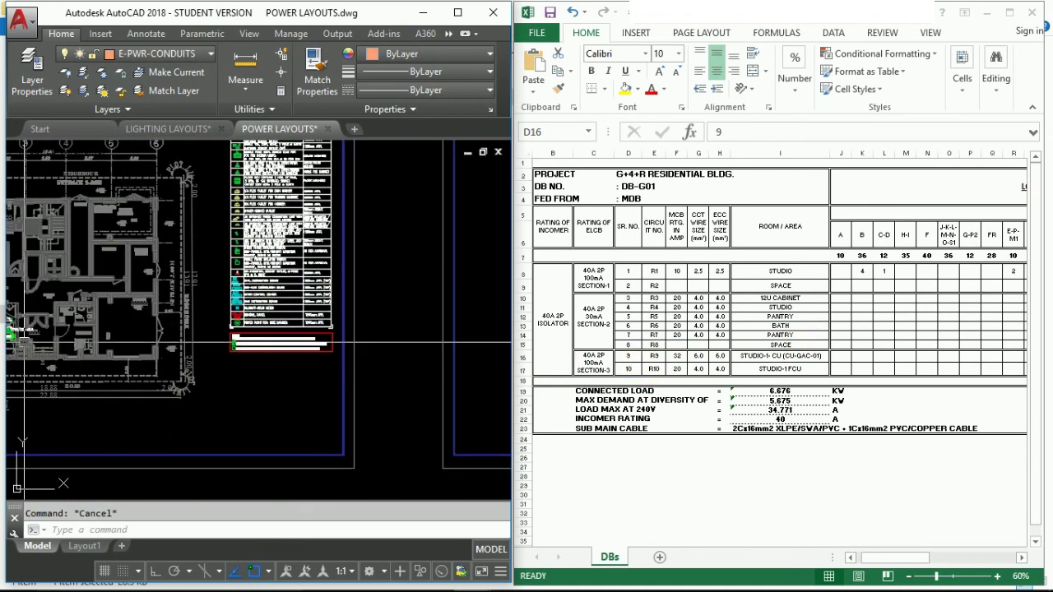
middle_drag(333, 343, 379, 367)
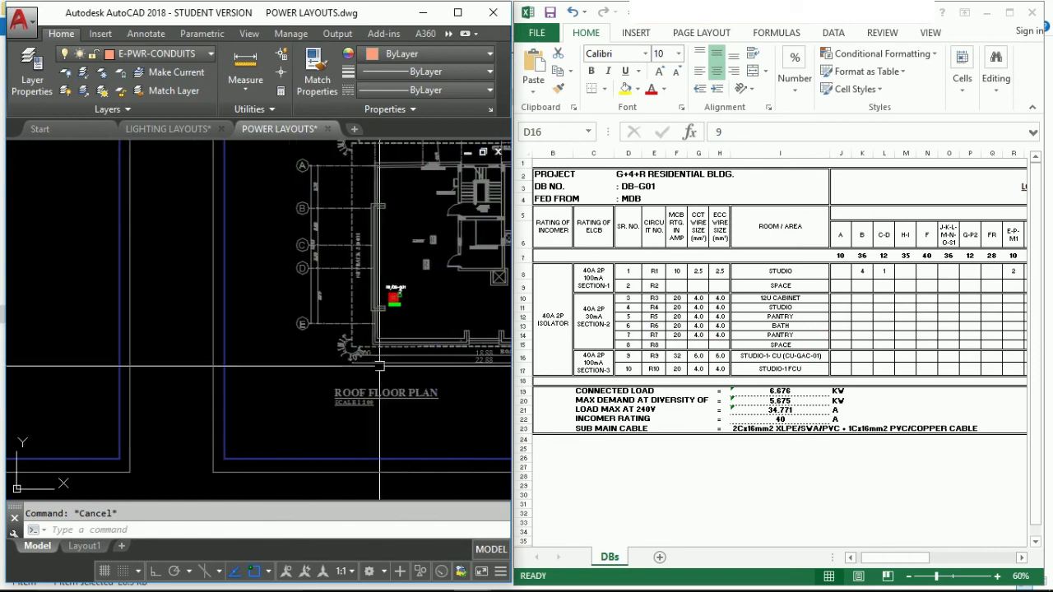
scroll(362, 296, up, 5)
scroll(329, 247, up, 3)
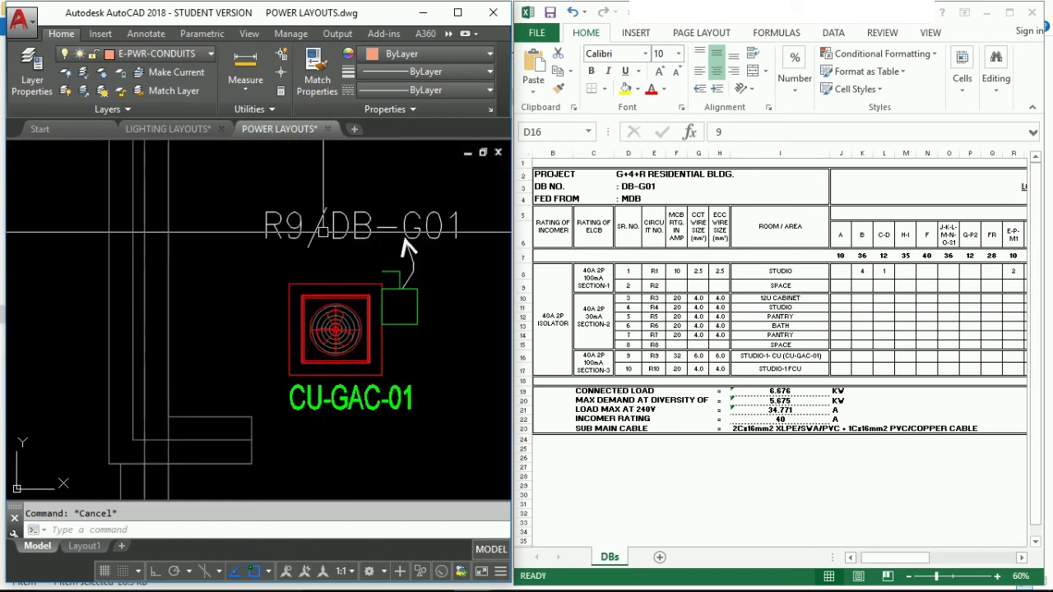
scroll(329, 231, down, 4)
scroll(305, 206, down, 3)
middle_drag(132, 330, 474, 335)
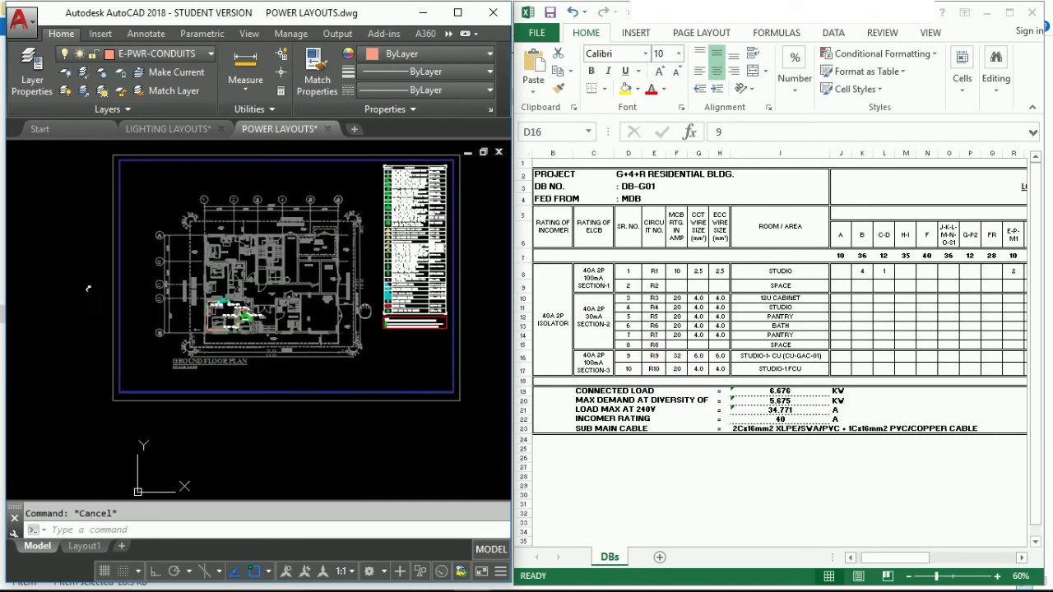
middle_drag(317, 317, 321, 318)
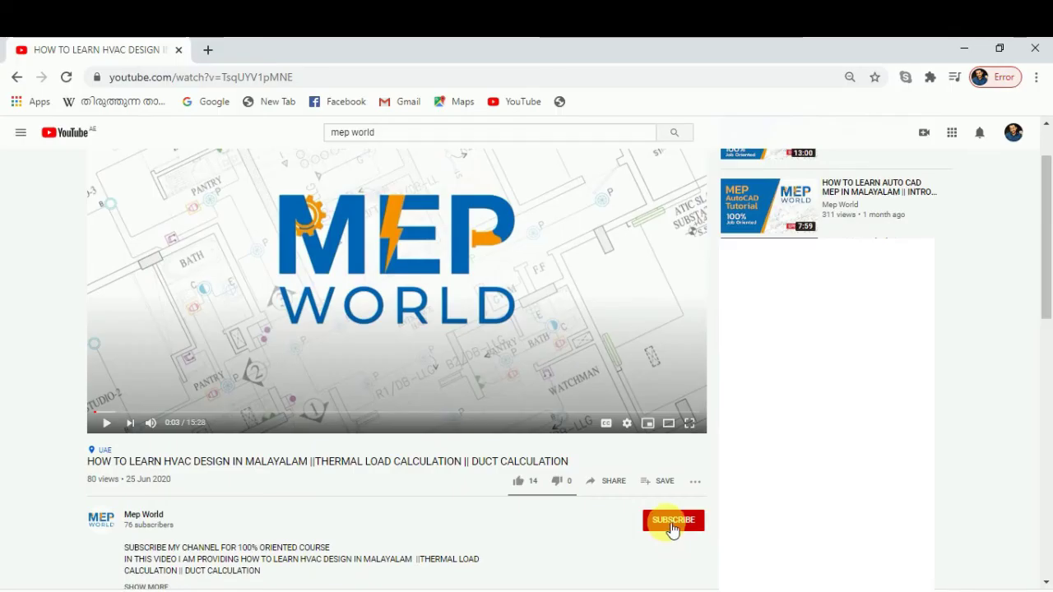
- Subscribe to the MEP World channel from the HVAC design video page
click(672, 527)
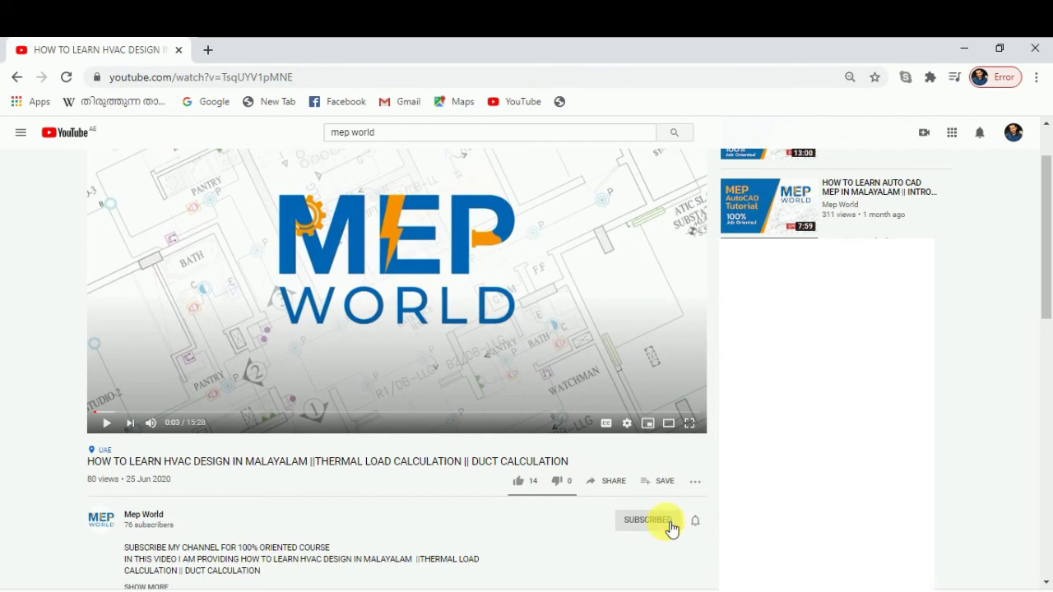